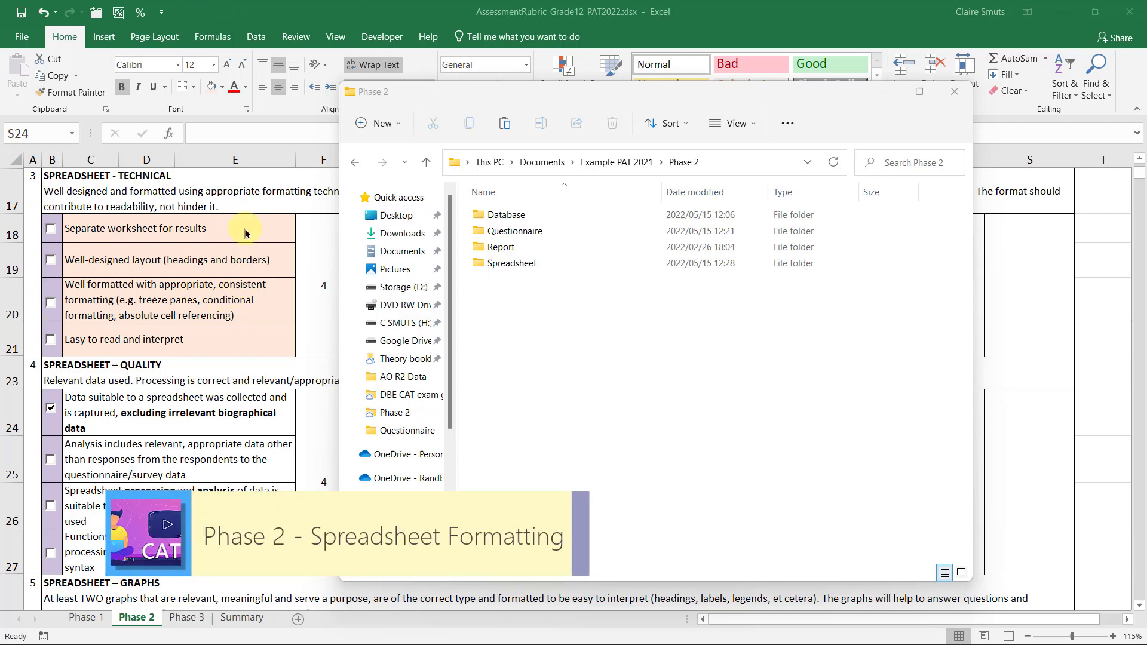
Return to the rubric and read B17's Spreadsheet – Technical description, highlighting 'easy to read and interpret' and 'contribute to readability'.
key("alt+Tab")
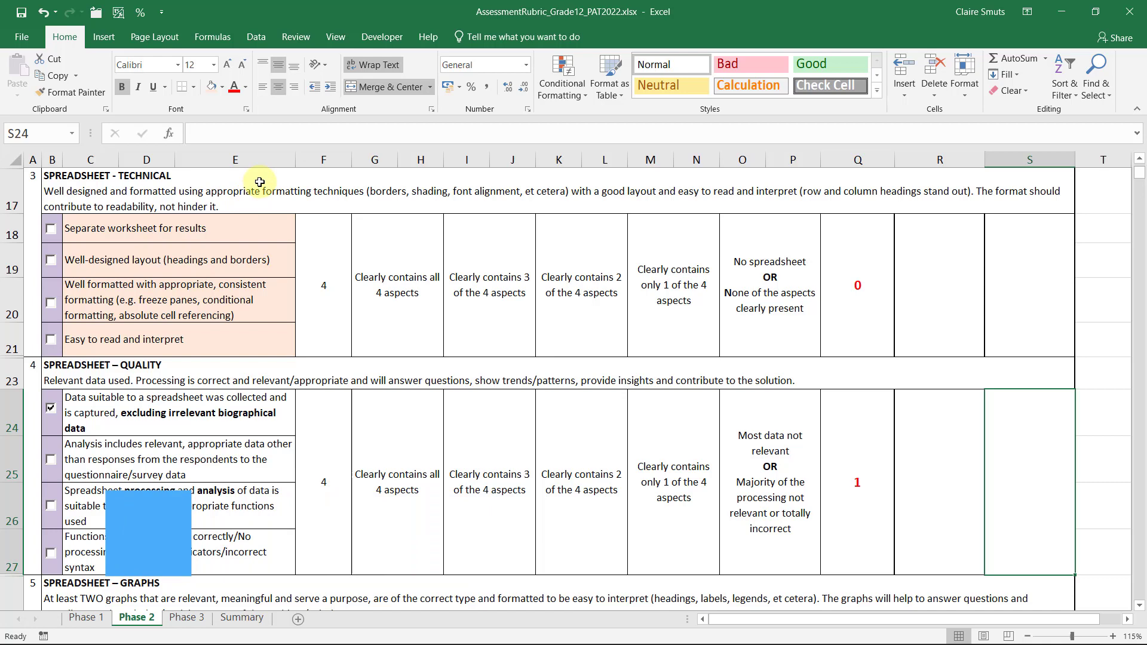
left_click(221, 192)
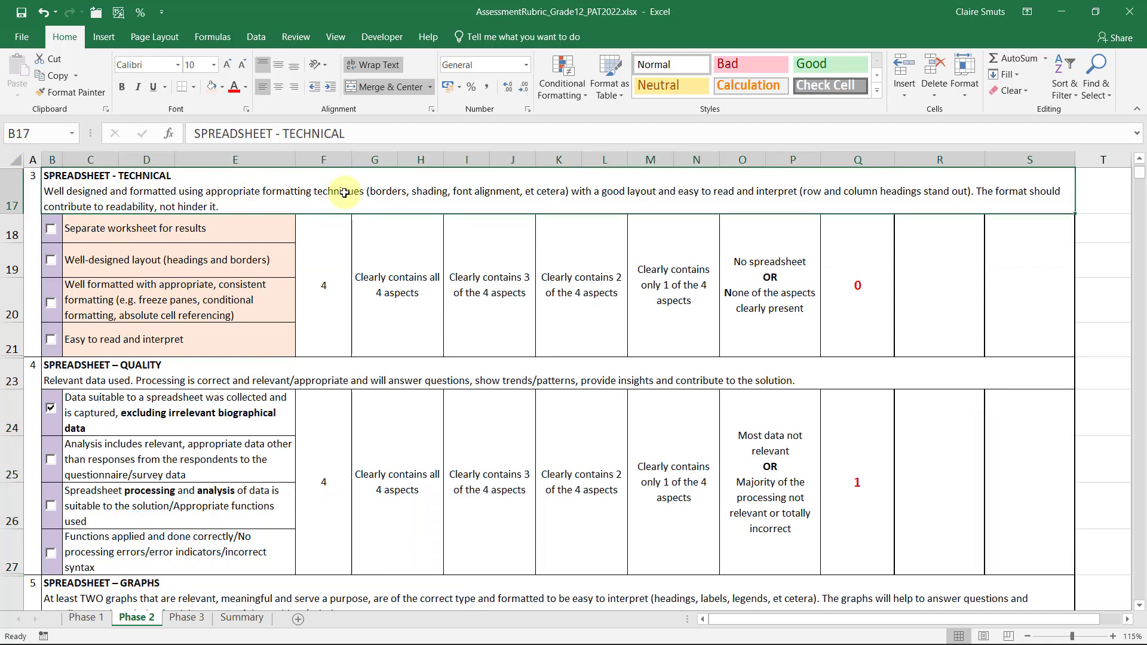
double_click(281, 193)
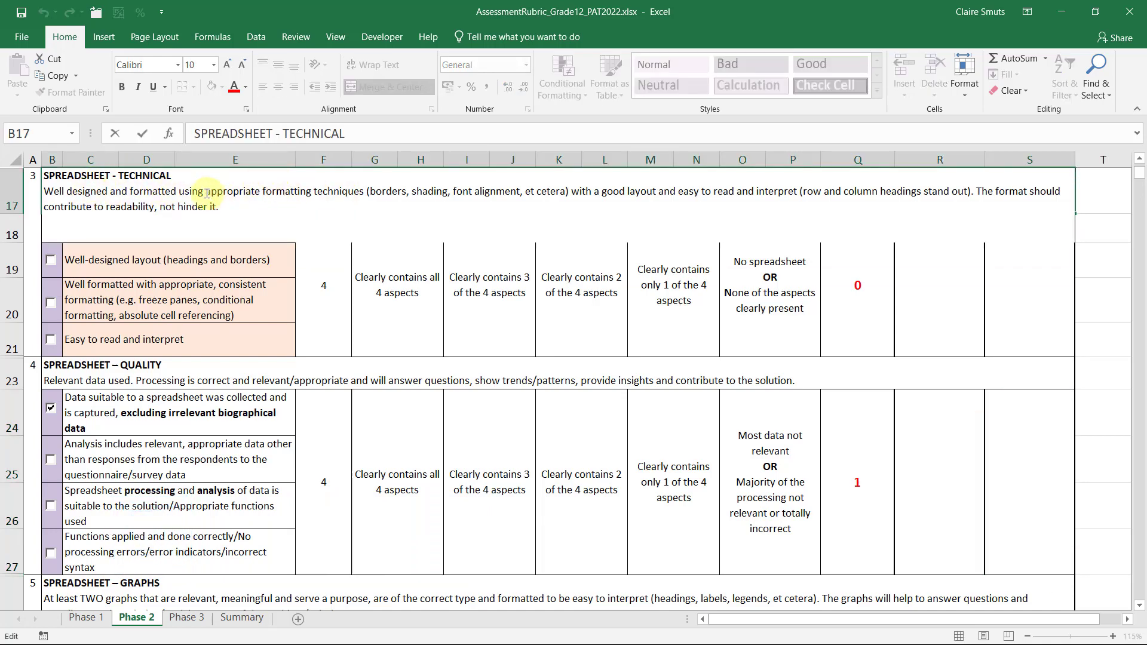
left_click_drag(206, 192, 520, 193)
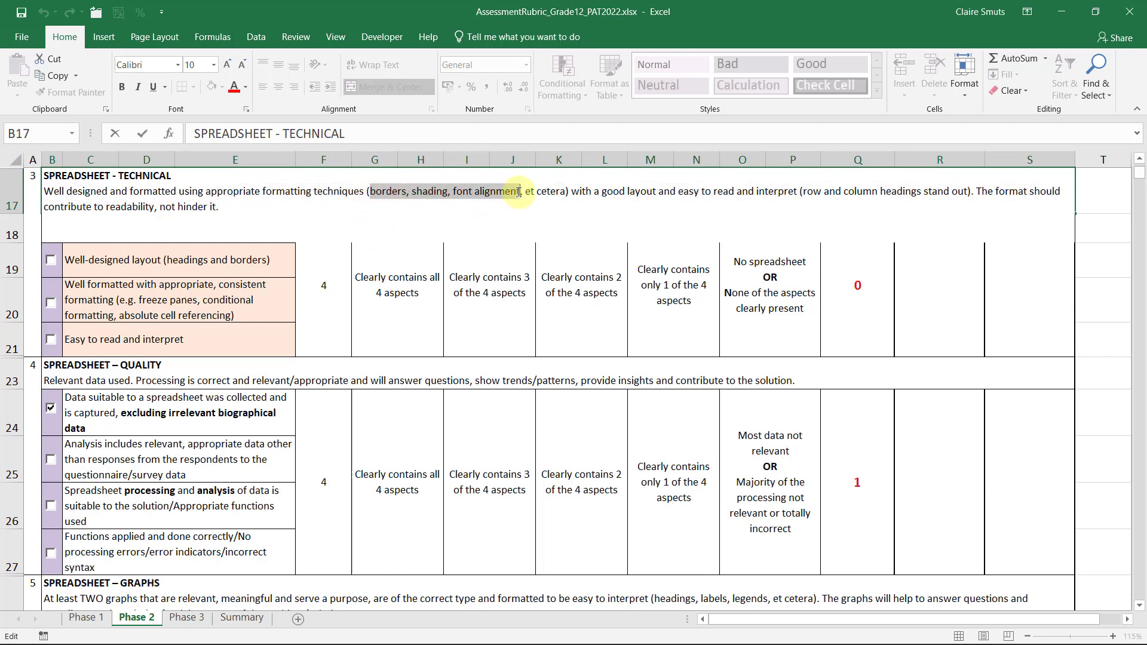
left_click(605, 191)
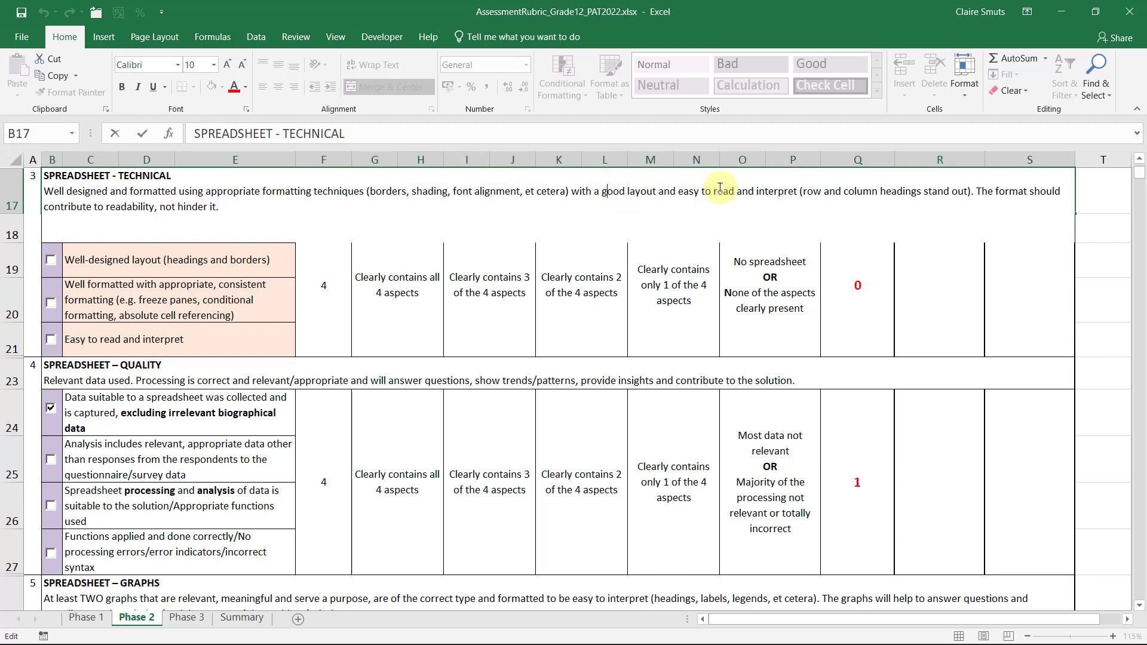
left_click_drag(677, 191, 968, 193)
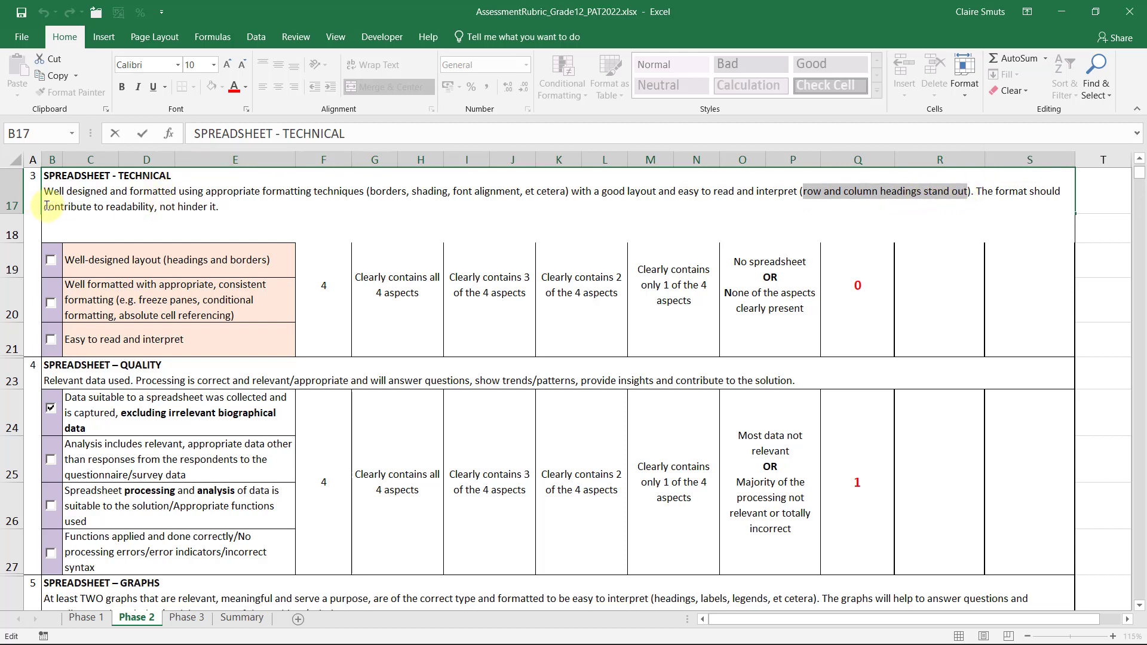
left_click_drag(46, 205, 155, 207)
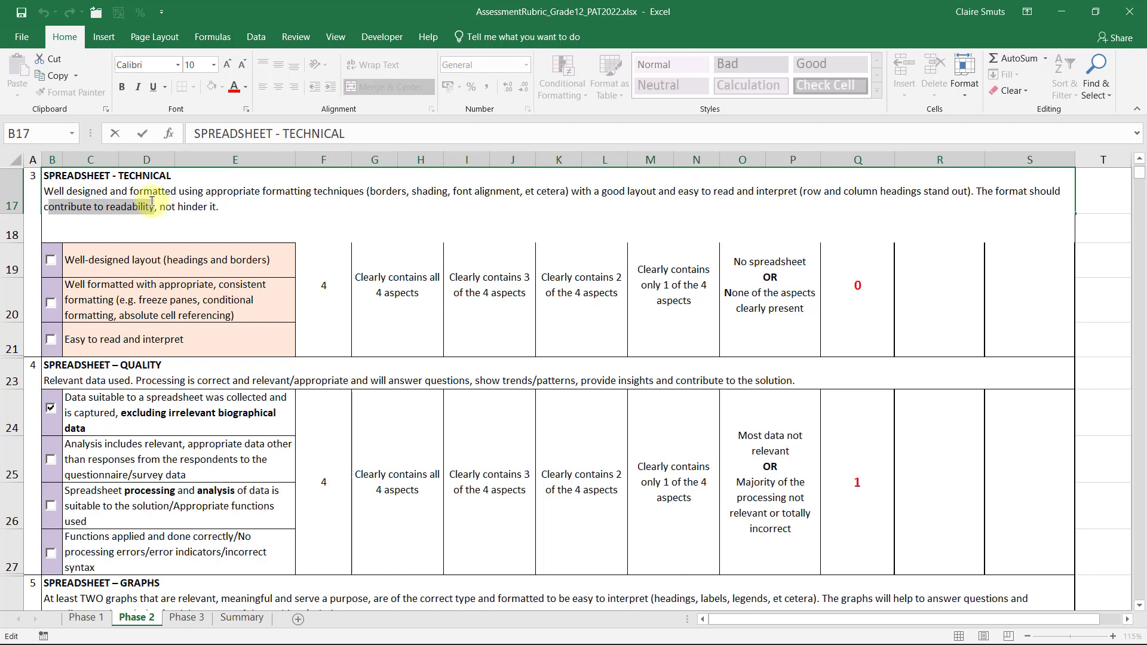
left_click(258, 258)
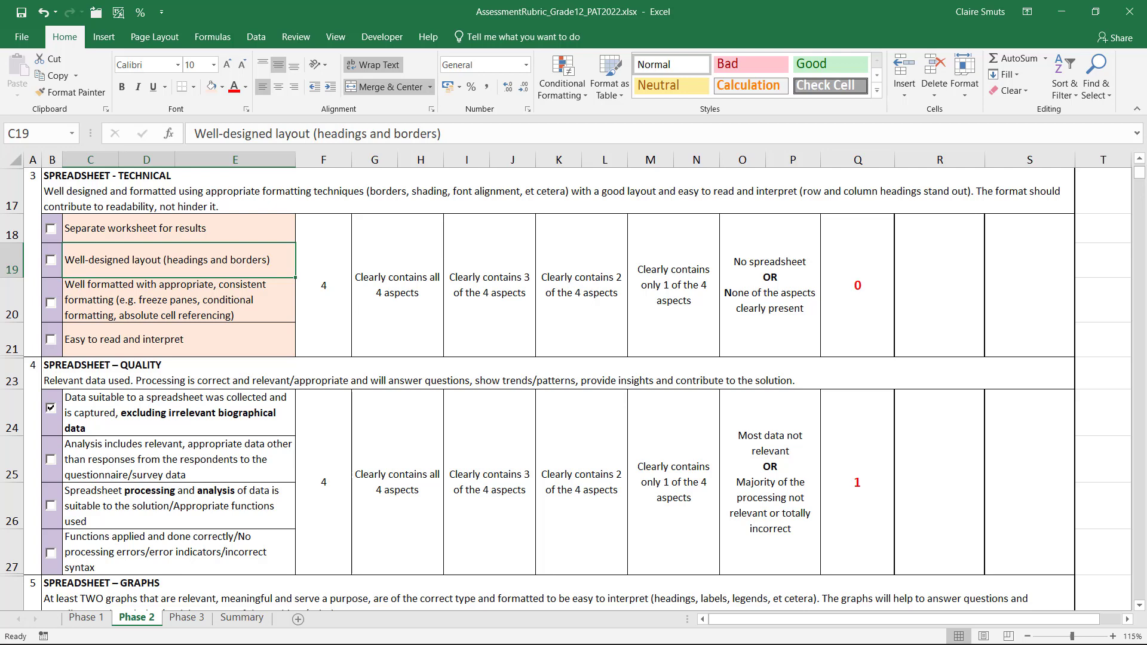
Open the Phase 2 Spreadsheet folder, widen the Name column, and select the COVID-19 responses workbook.
key("alt+Tab")
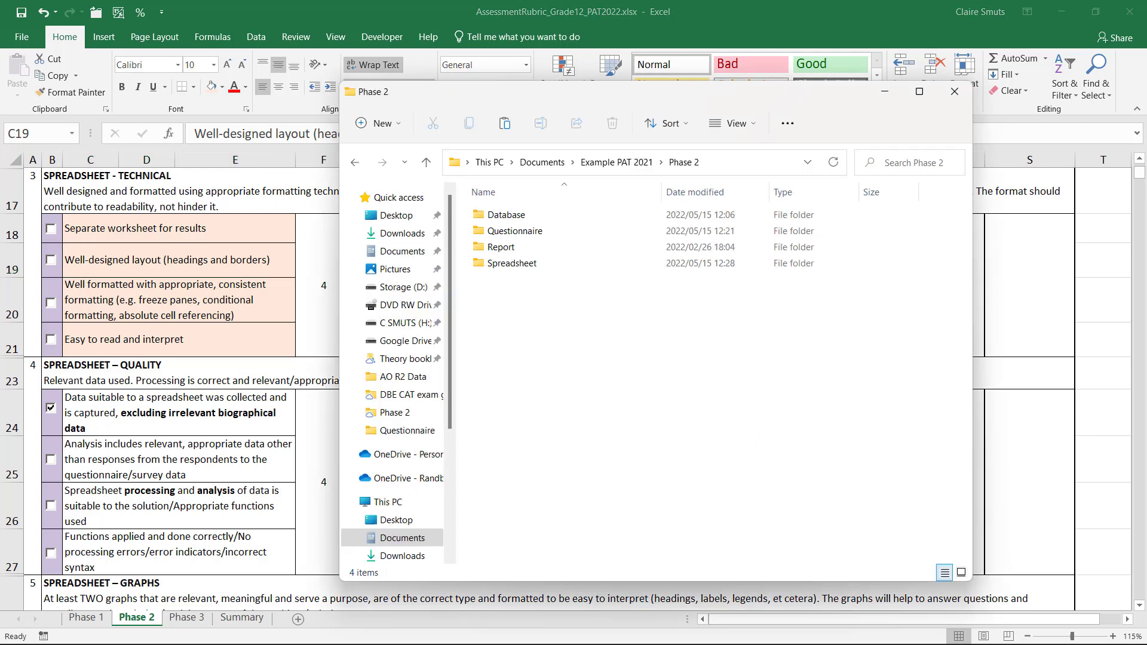
left_click(497, 267)
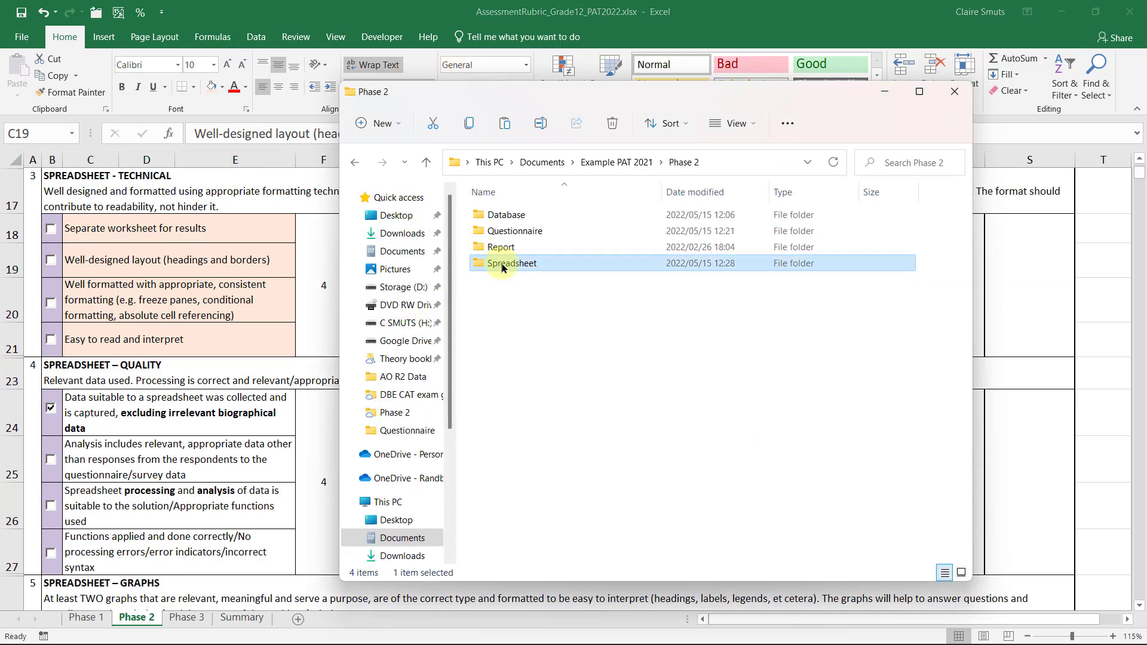
left_click(498, 267)
left_click(612, 267)
double_click(612, 267)
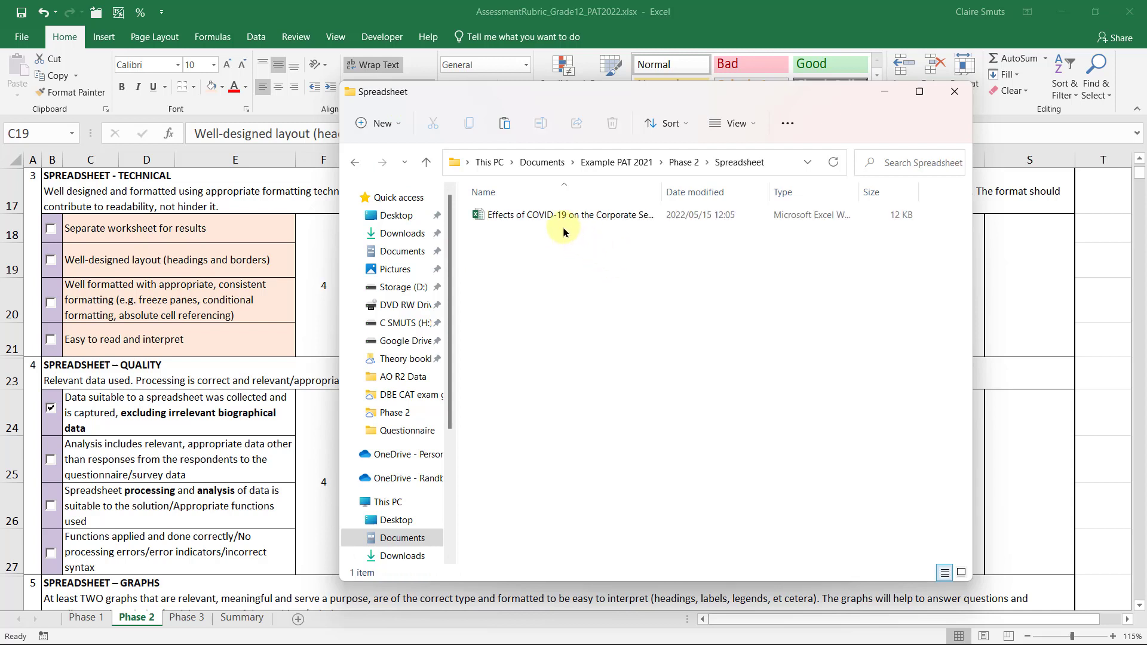
left_click_drag(665, 189, 791, 189)
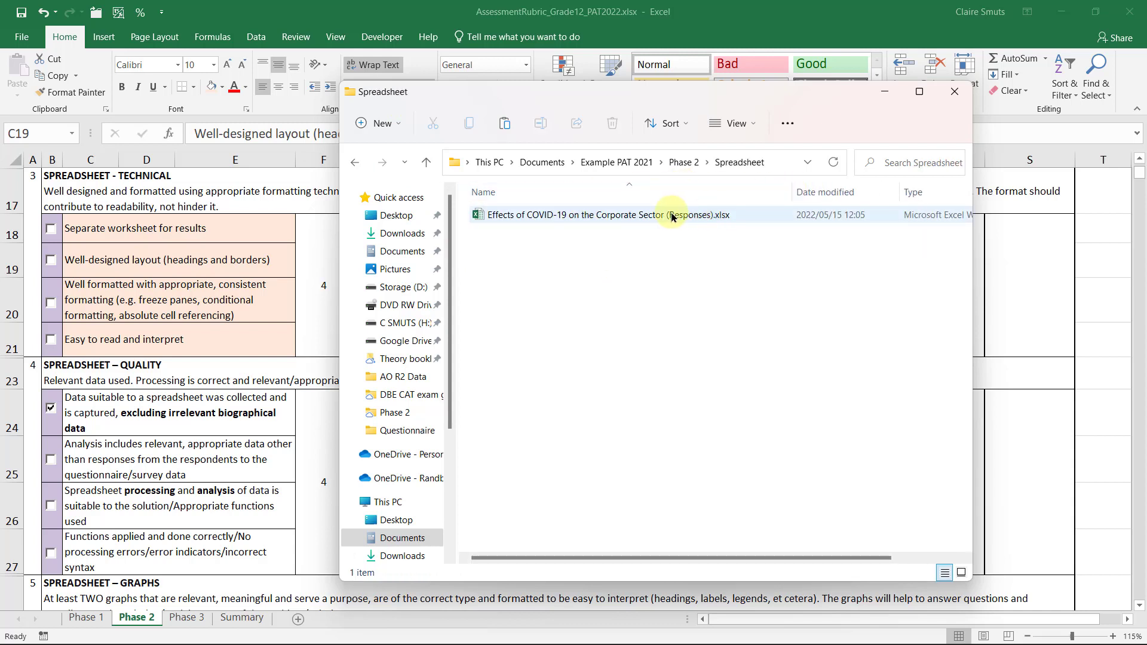
left_click(618, 219)
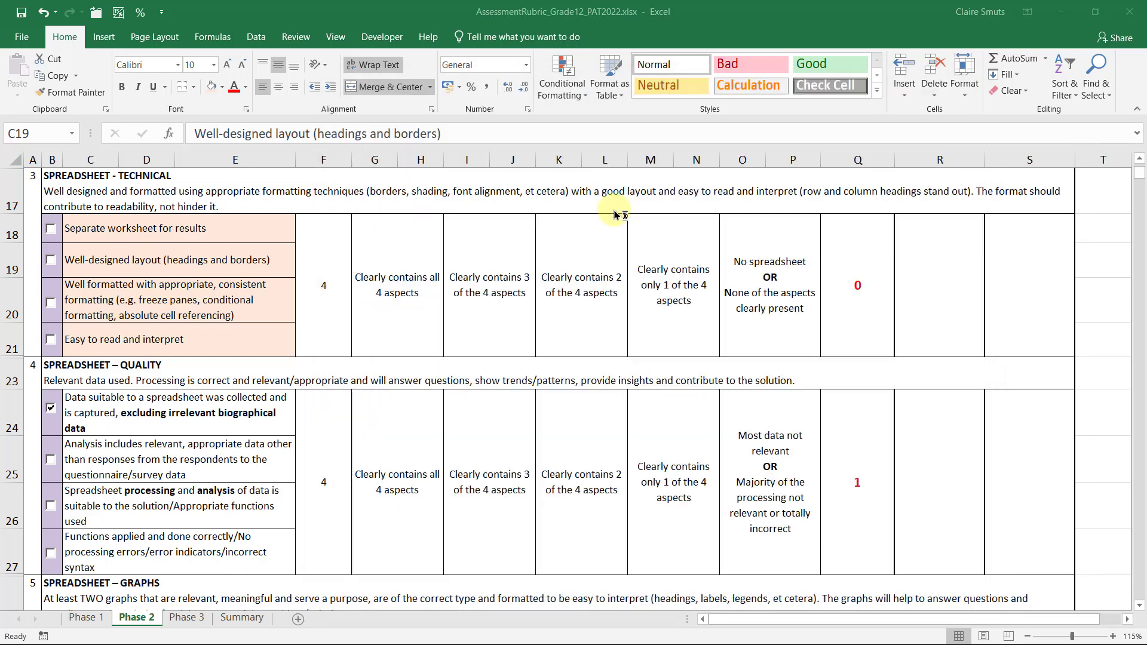
Open the Effects of COVID-19 on the Corporate Sector (Responses) workbook file.
double_click(615, 215)
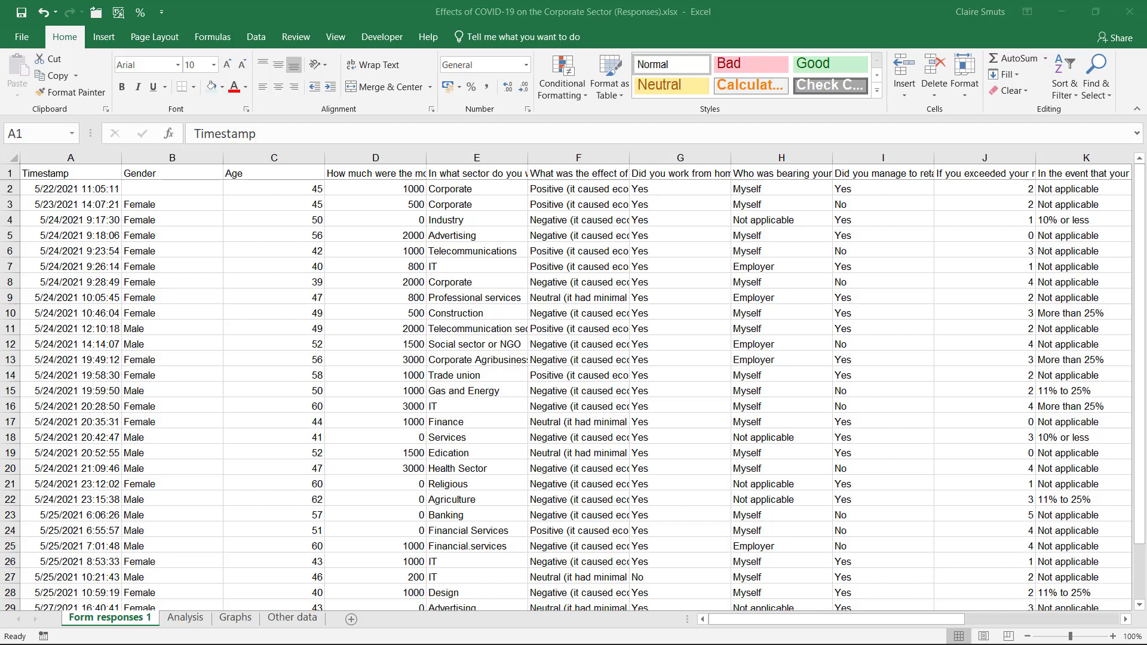
key("alt+Tab")
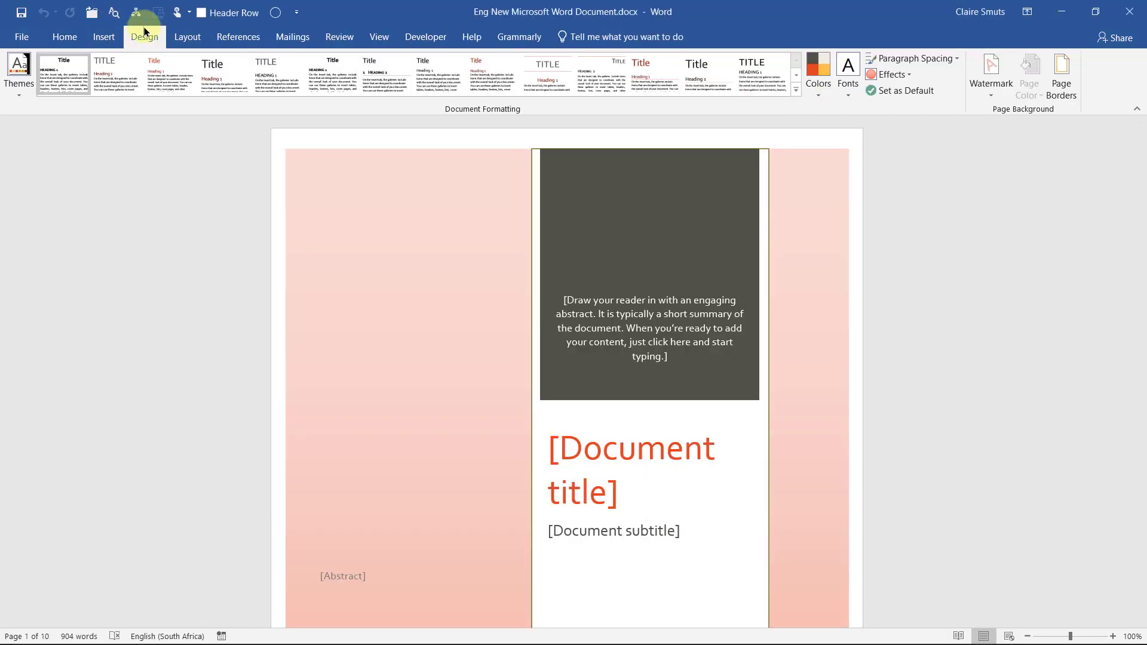
left_click(13, 77)
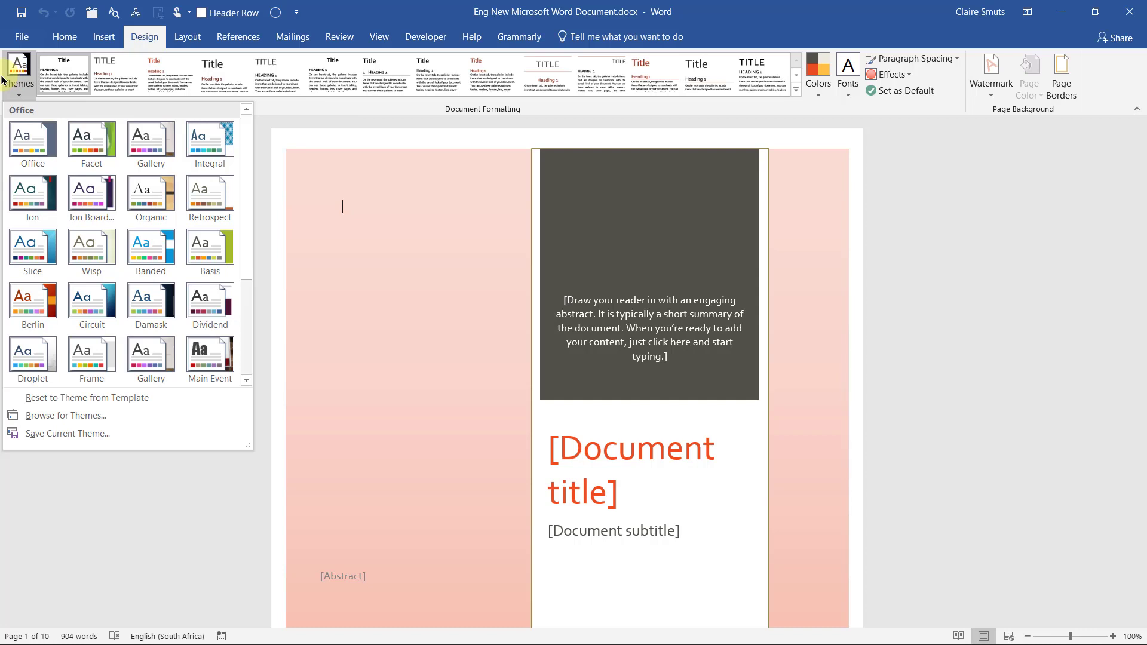
left_click(3, 78)
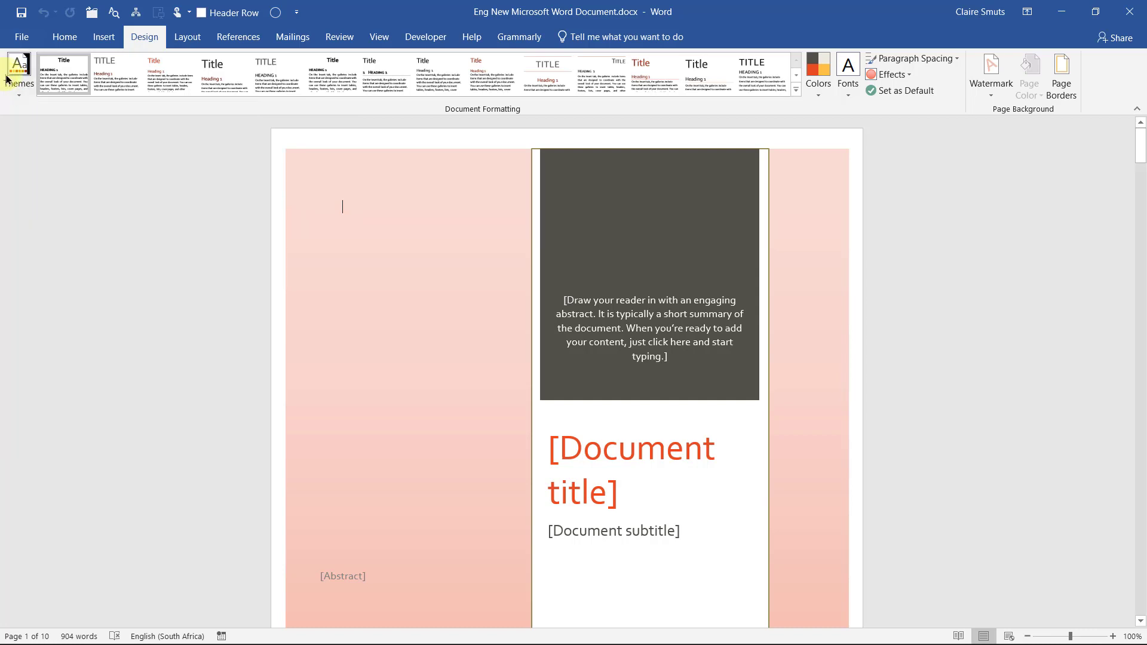
left_click(811, 88)
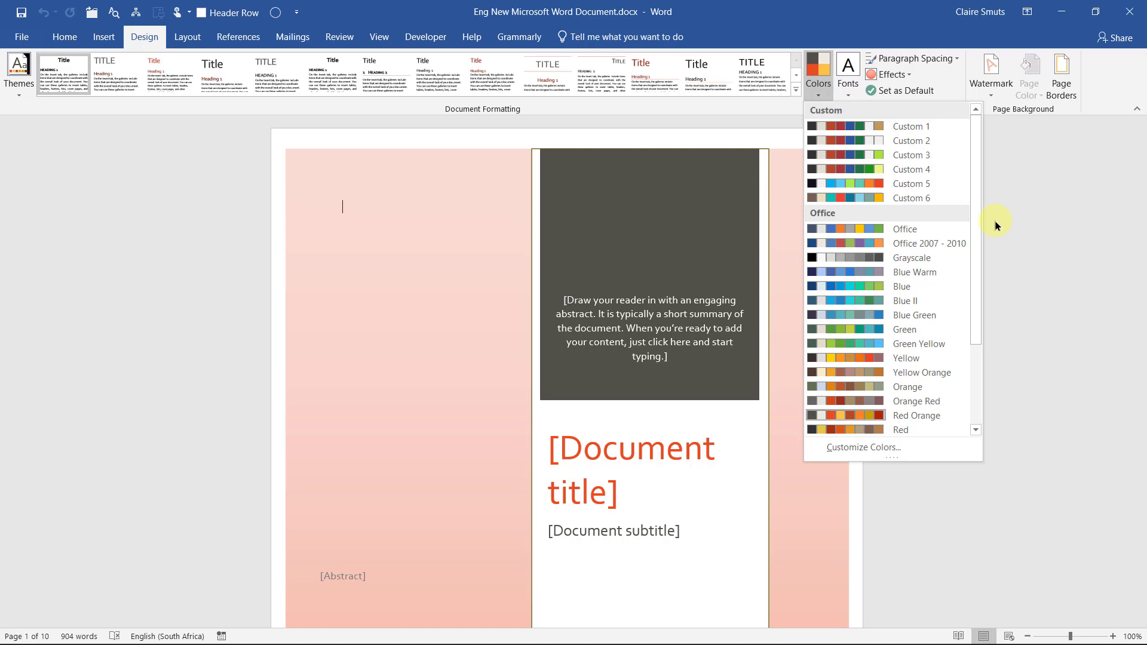
left_click_drag(979, 217, 983, 312)
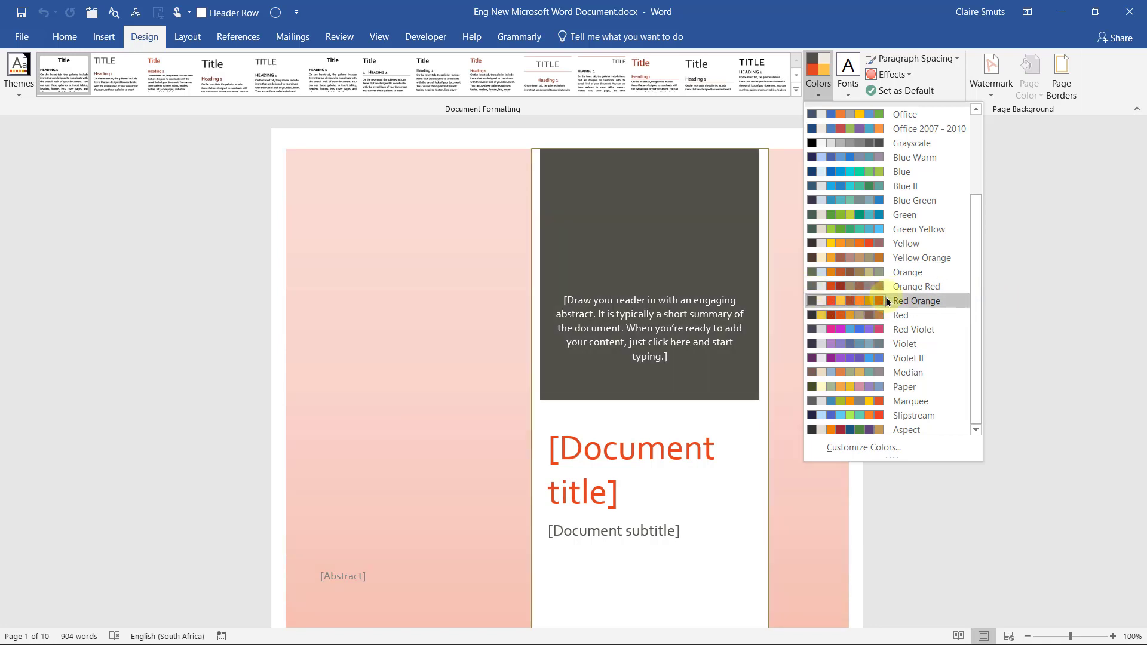
left_click(1004, 295)
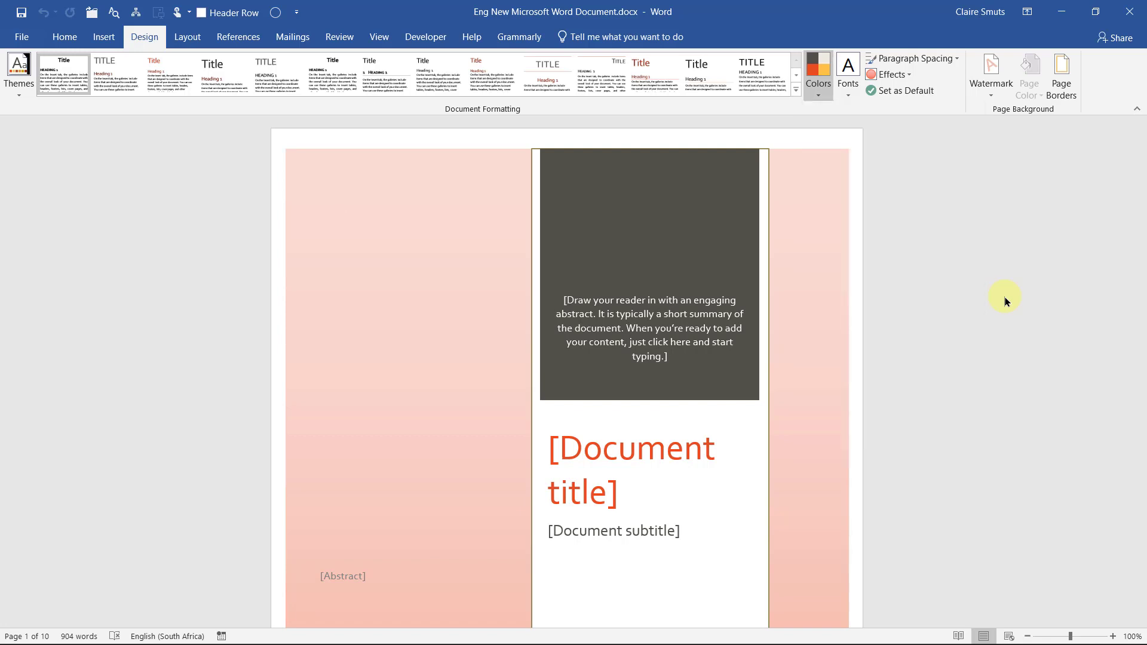
left_click(846, 83)
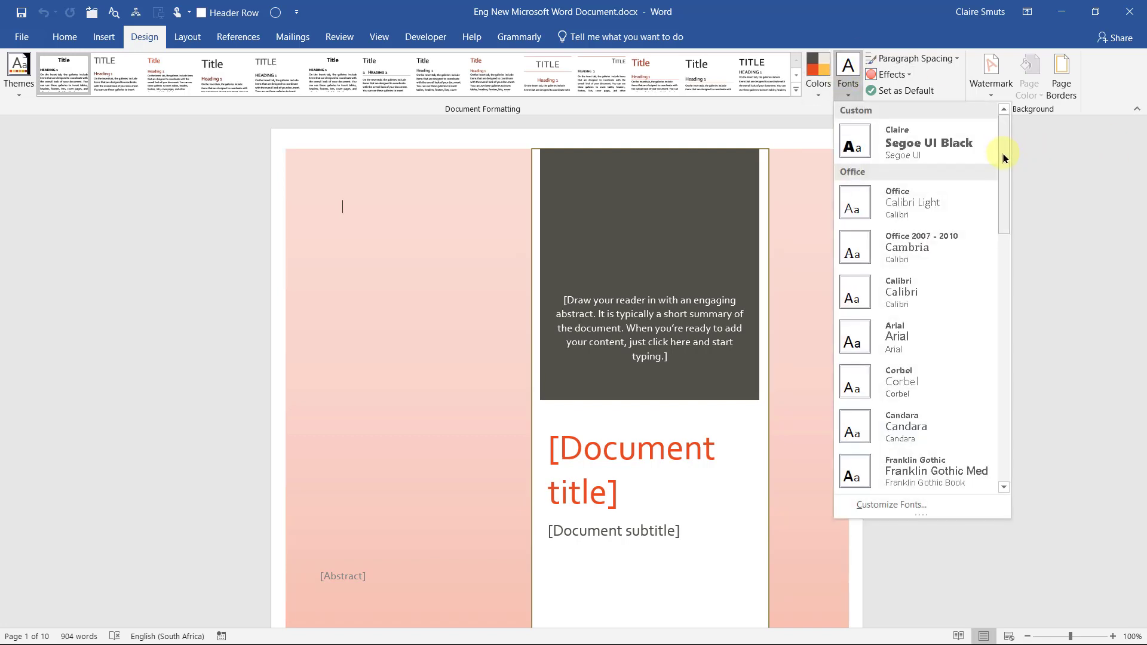
left_click_drag(1002, 151, 1090, 139)
left_click(1081, 178)
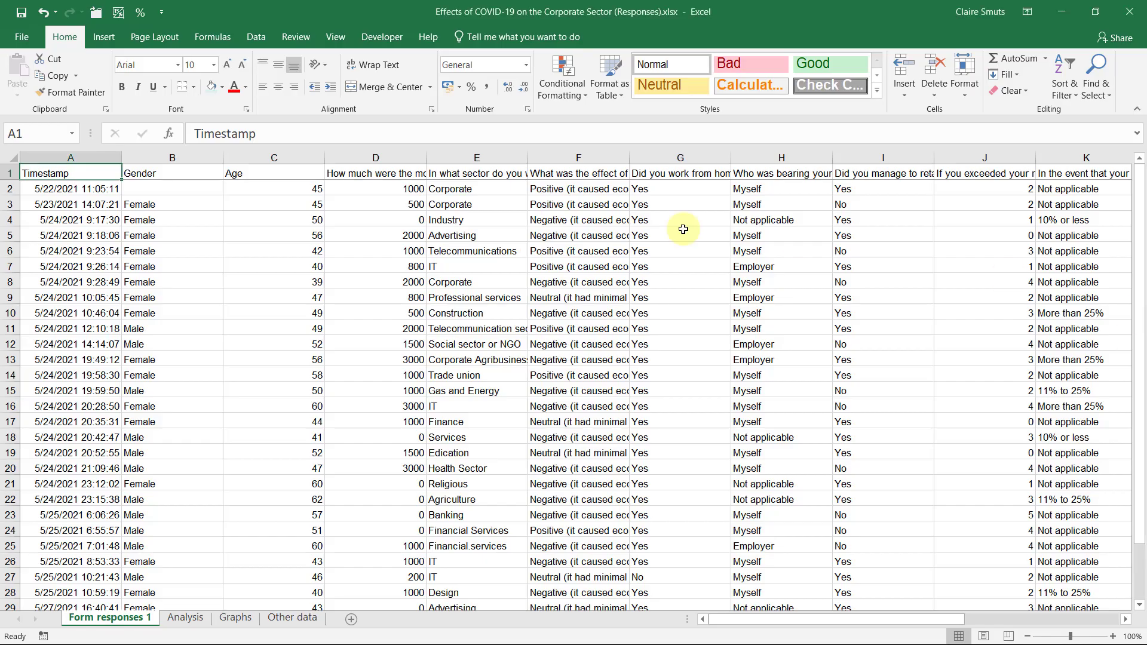
Glance at Page Layout, then show the Fill Color palette on the Home ribbon.
left_click(176, 42)
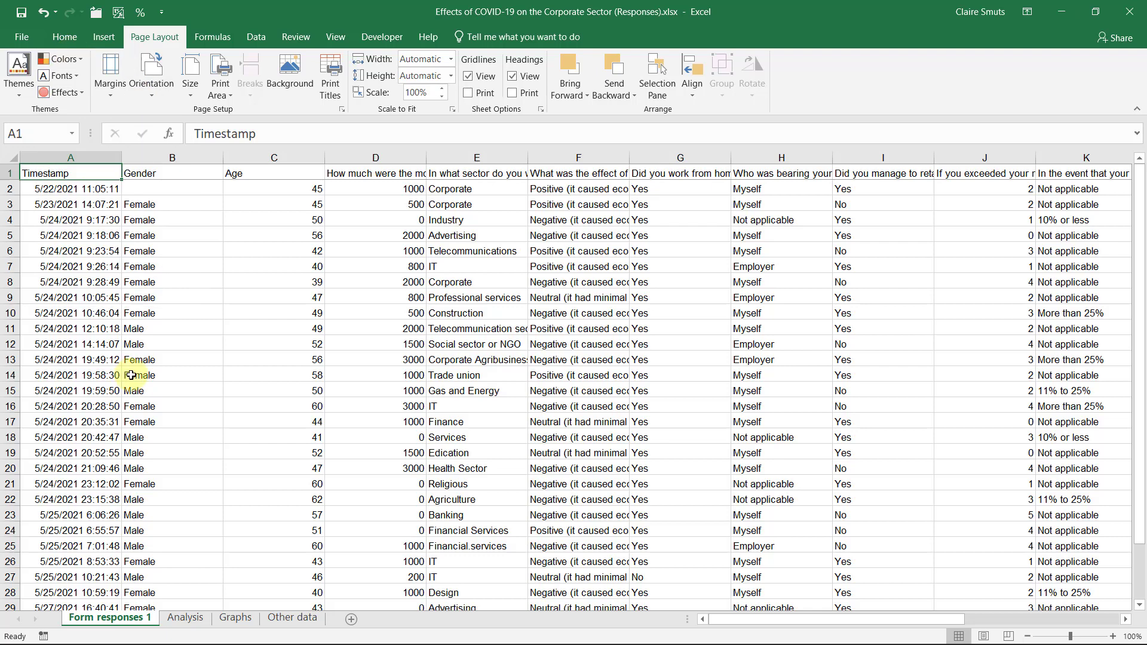
left_click(64, 37)
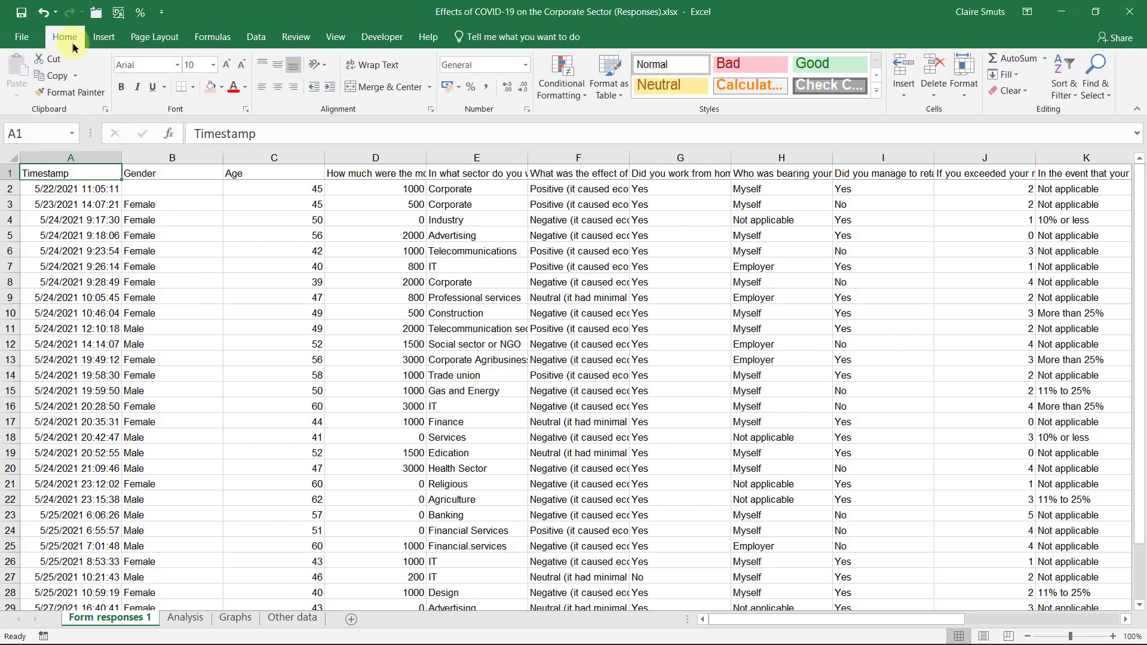
left_click(221, 87)
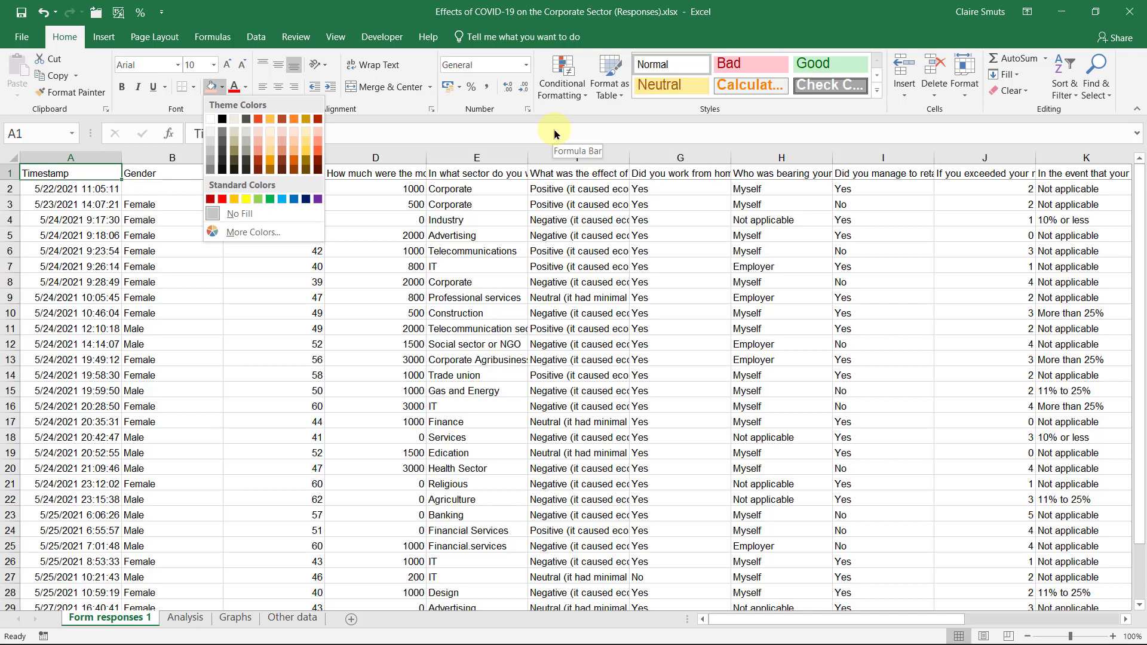
Dismiss the fill palette and apply a red/orange Format as Table style to the survey data.
left_click(512, 218)
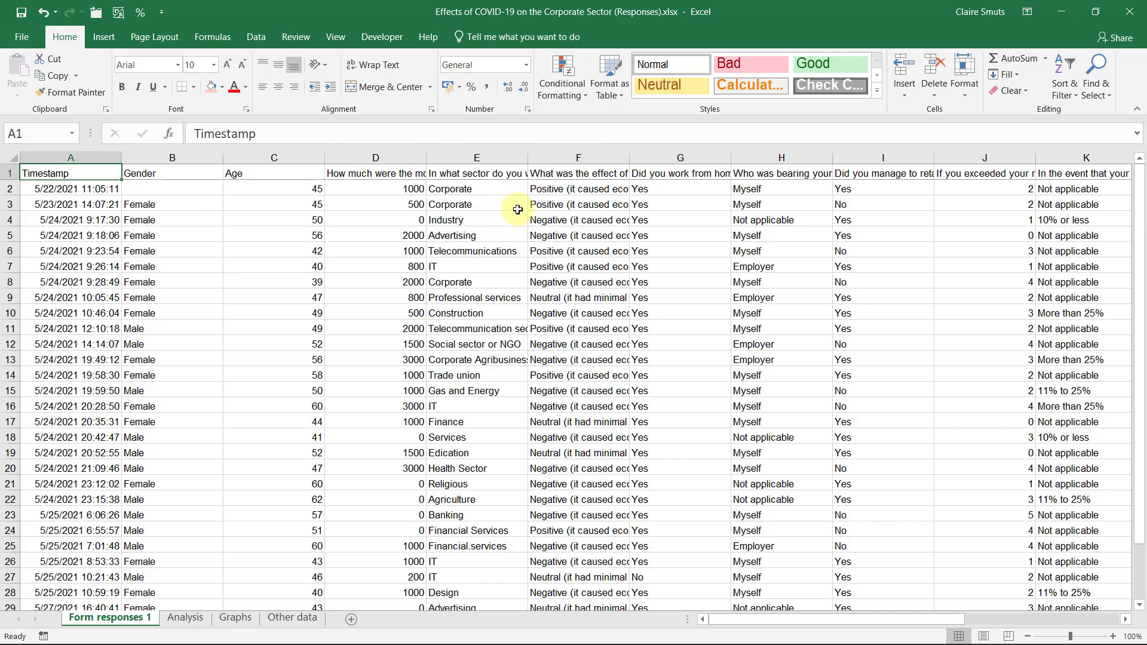
left_click(614, 94)
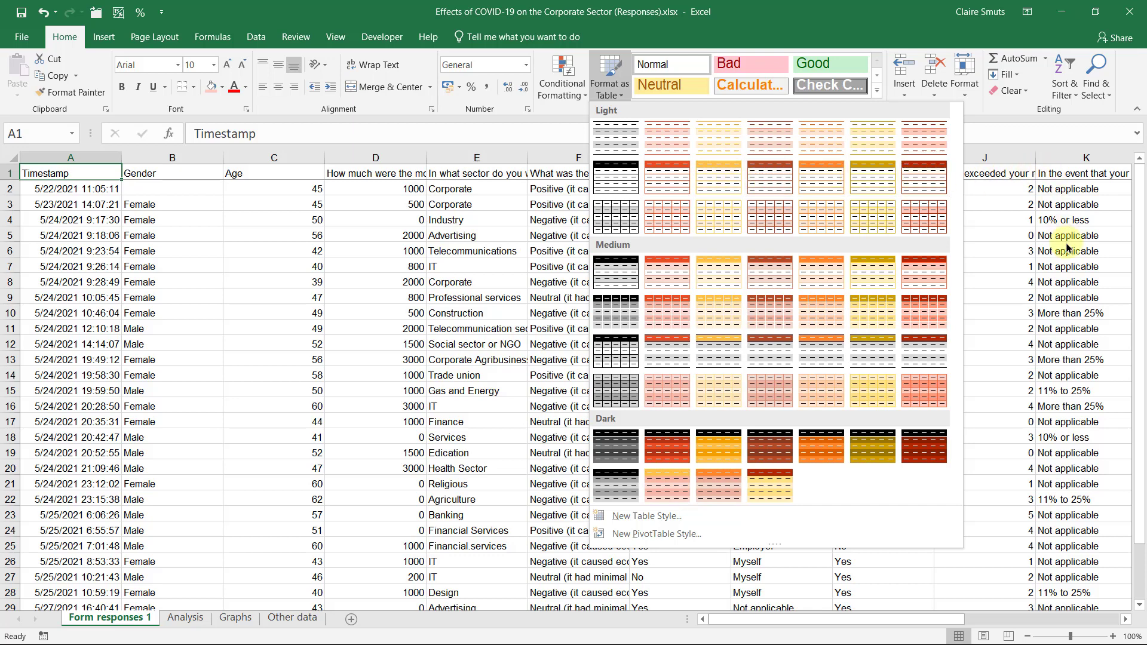
left_click(984, 342)
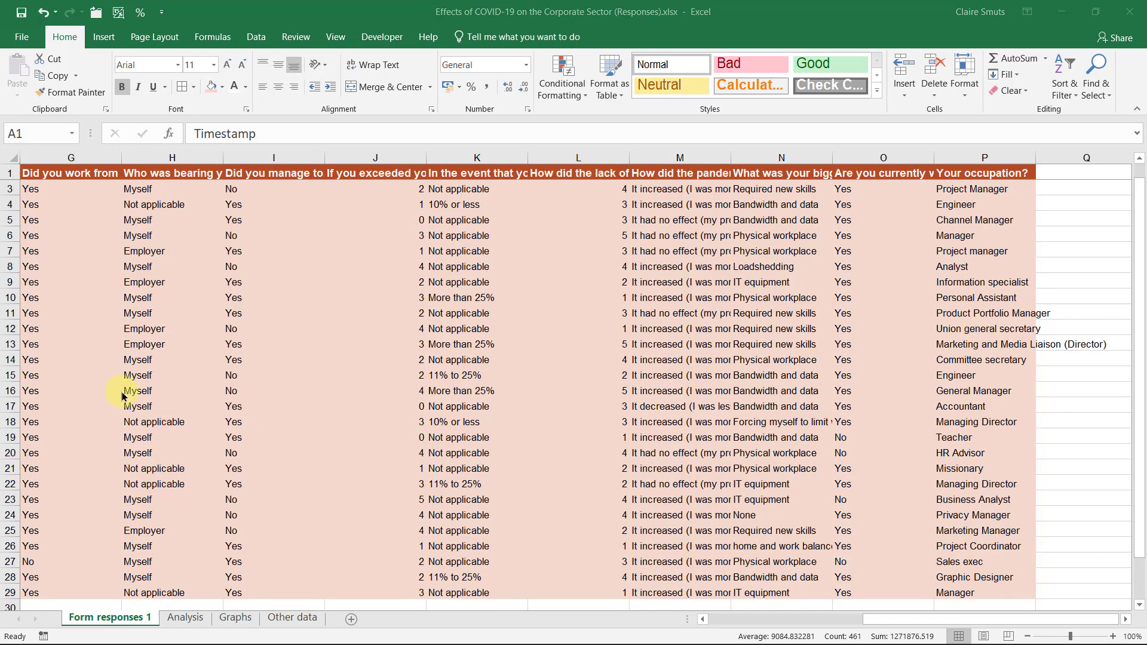
Bring up Format Cells for the selected survey cells to edit their borders.
left_click(182, 87)
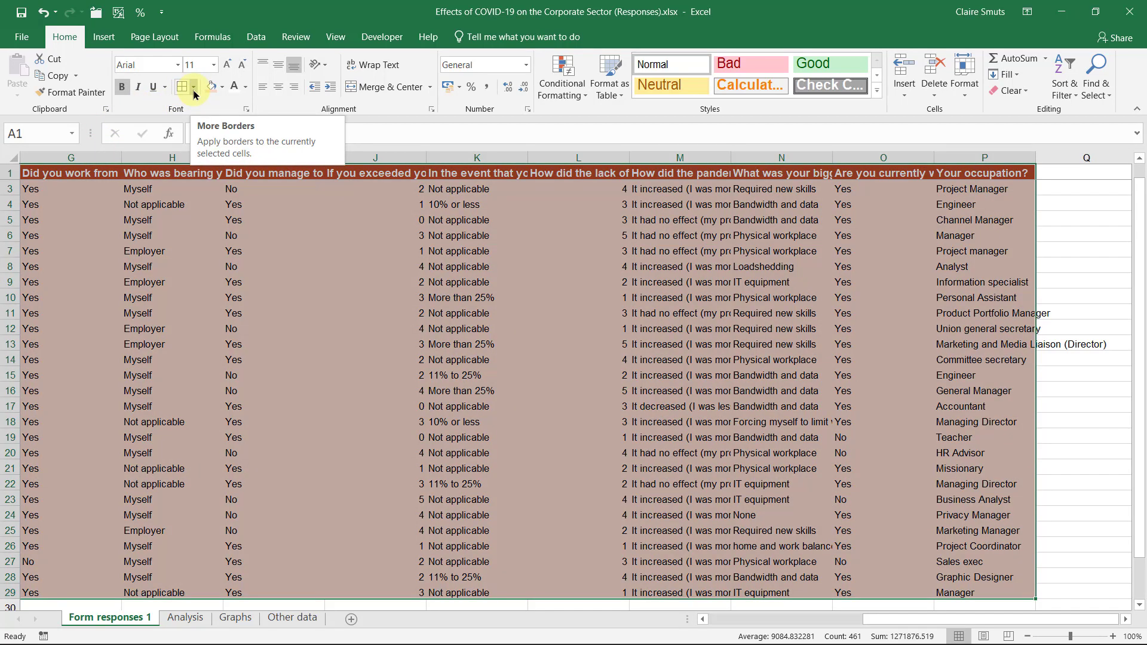
left_click(194, 88)
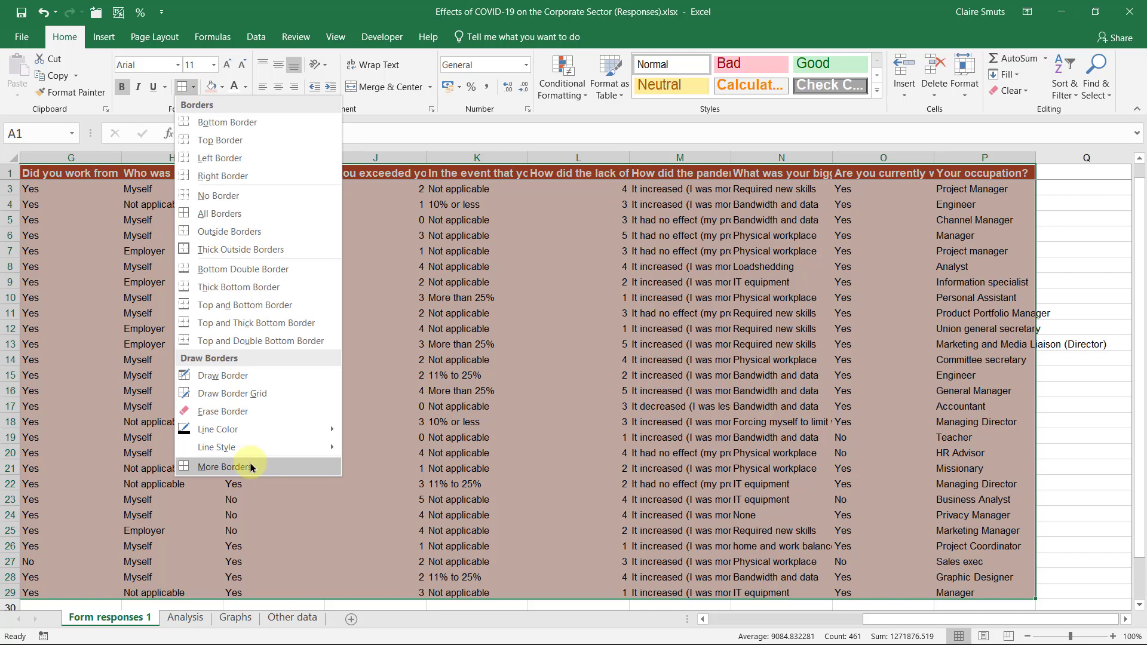
right_click(408, 281)
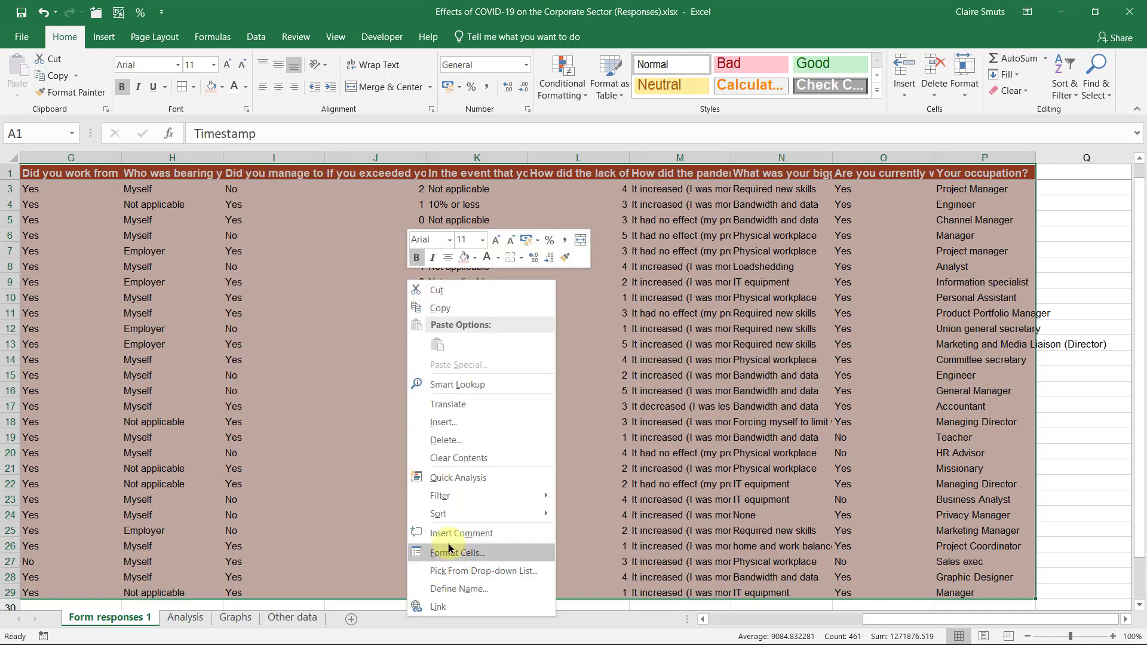
left_click(449, 548)
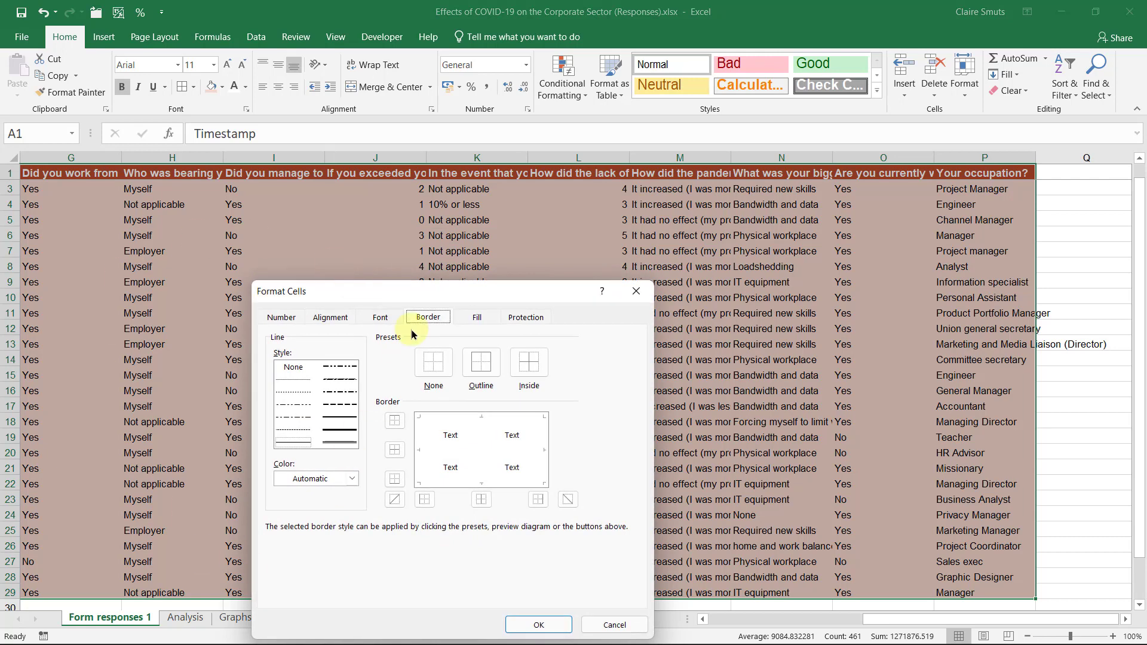
Add thin solid salmon borders inside the cells and along the top and bottom.
left_click_drag(450, 287, 340, 237)
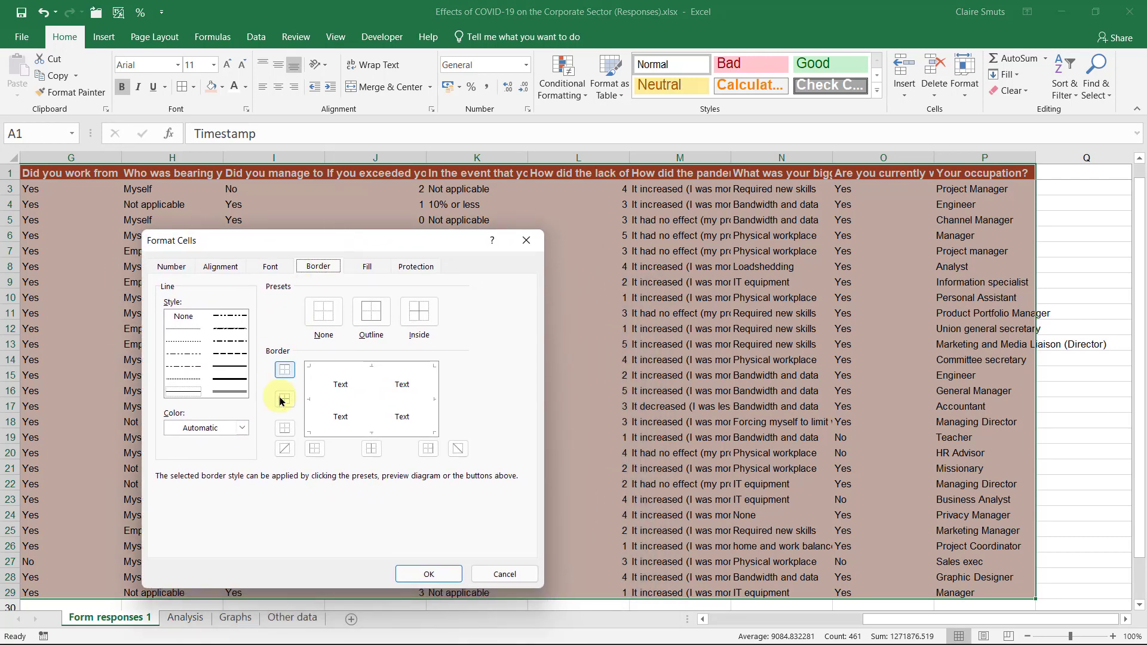
left_click(241, 429)
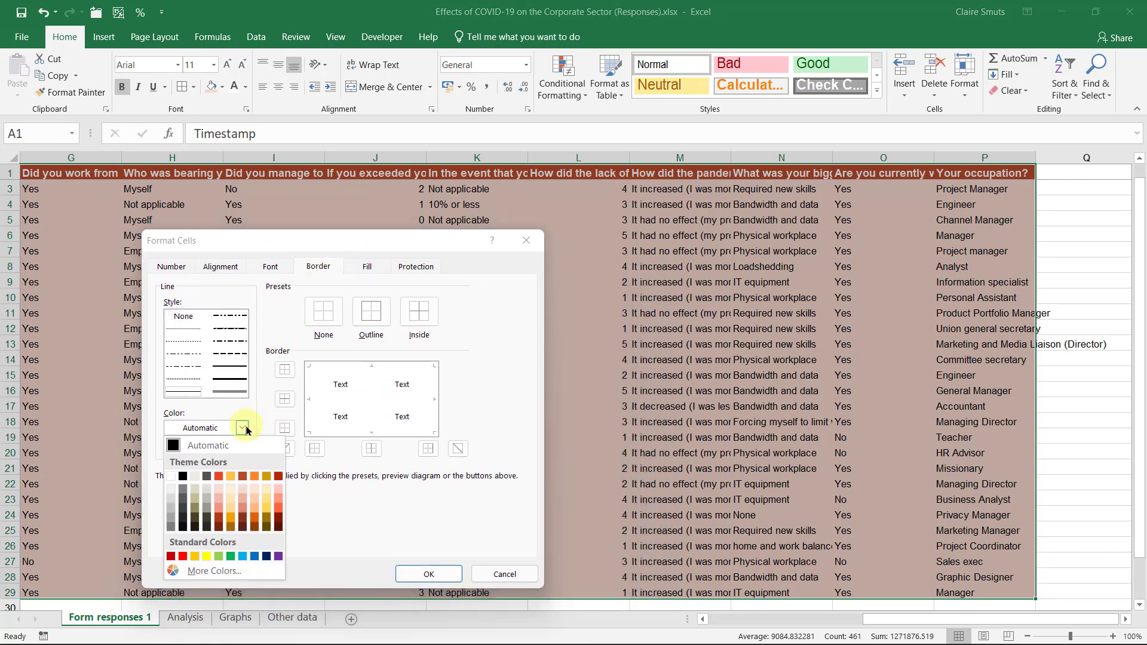
left_click(245, 509)
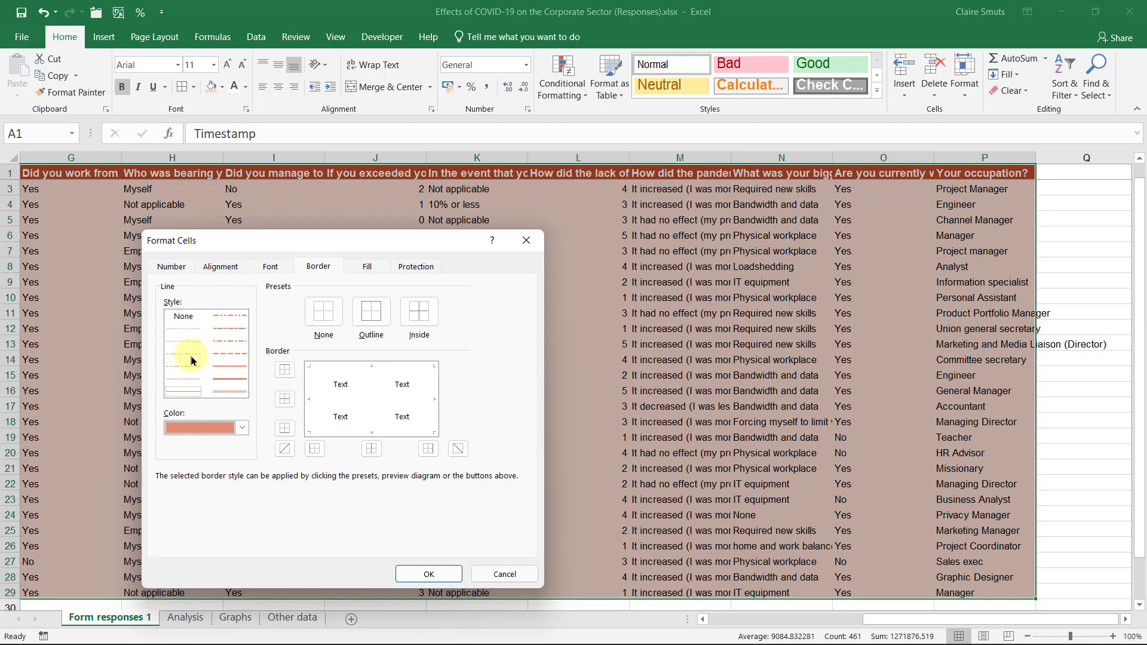
left_click(183, 329)
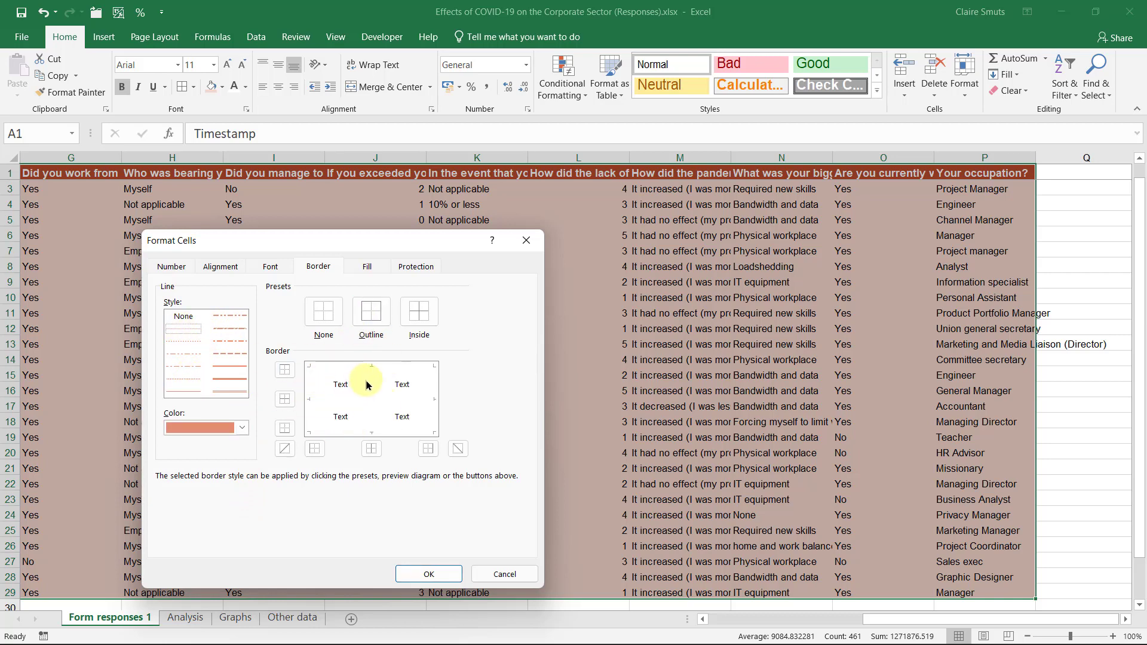
left_click(366, 379)
left_click(325, 396)
left_click(407, 367)
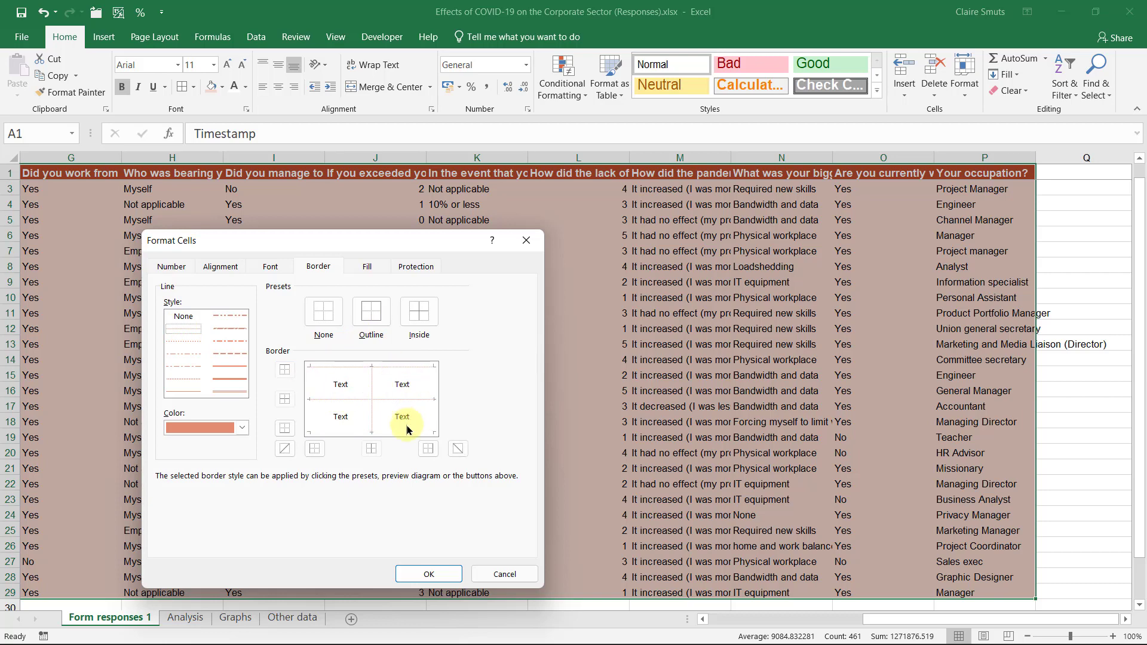
left_click(402, 433)
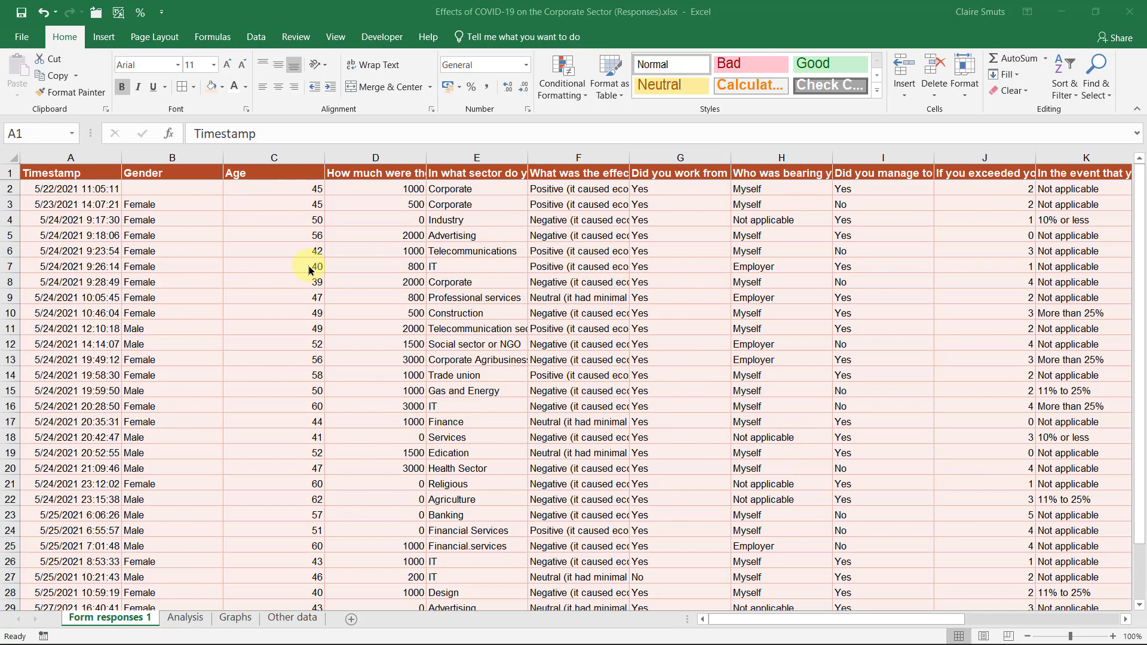
Deselect the sheet at A1 and scroll right to show columns G through Q.
left_click(57, 173)
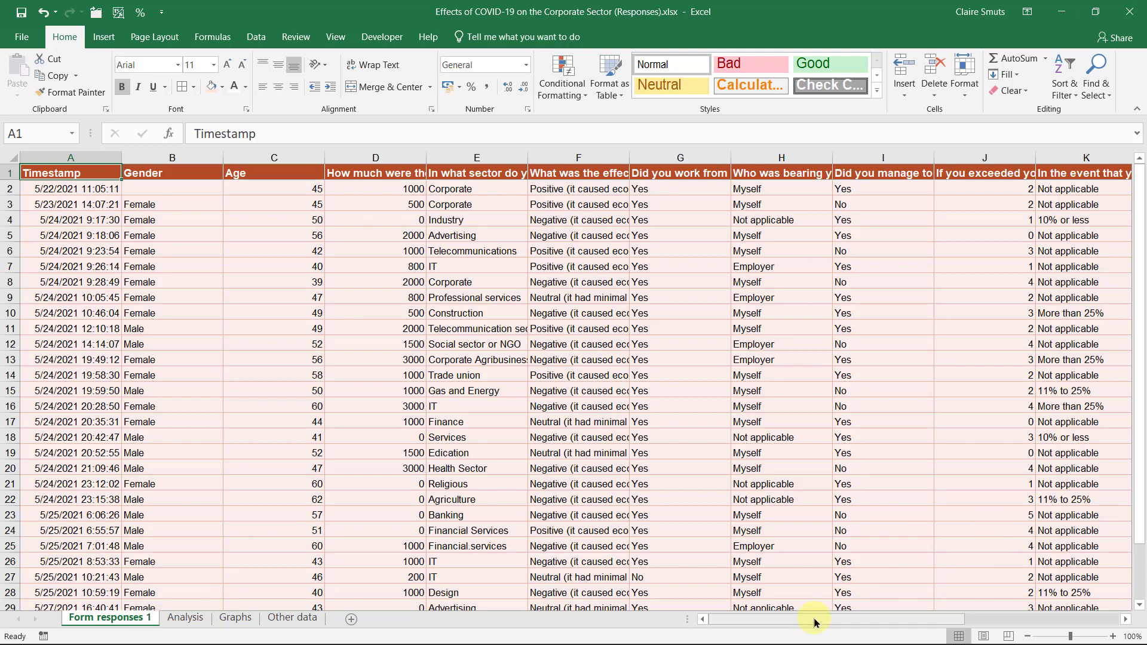
left_click_drag(814, 624, 965, 618)
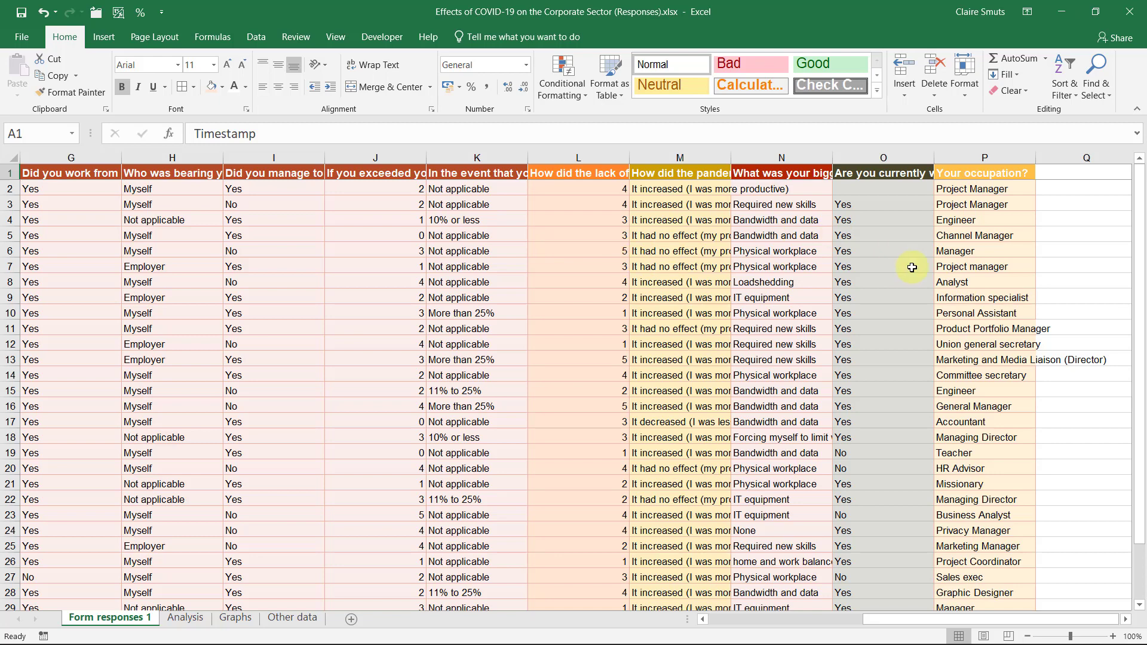
Format-paint column K's styling onto columns L through P, then jump back to A1.
left_click(465, 154)
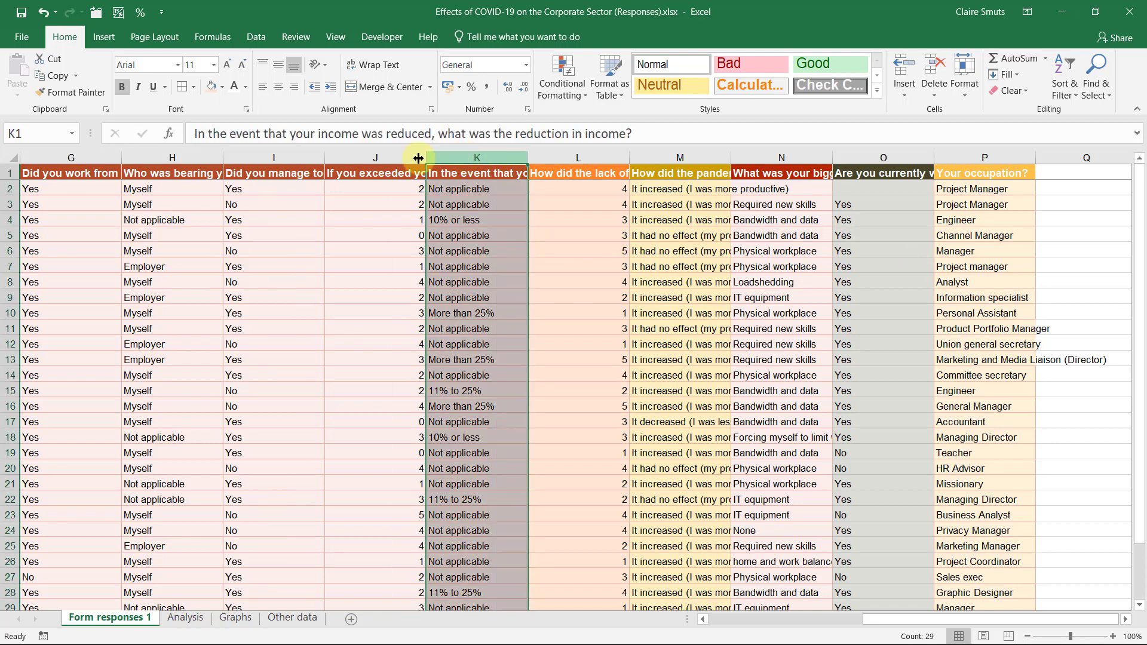
left_click(71, 92)
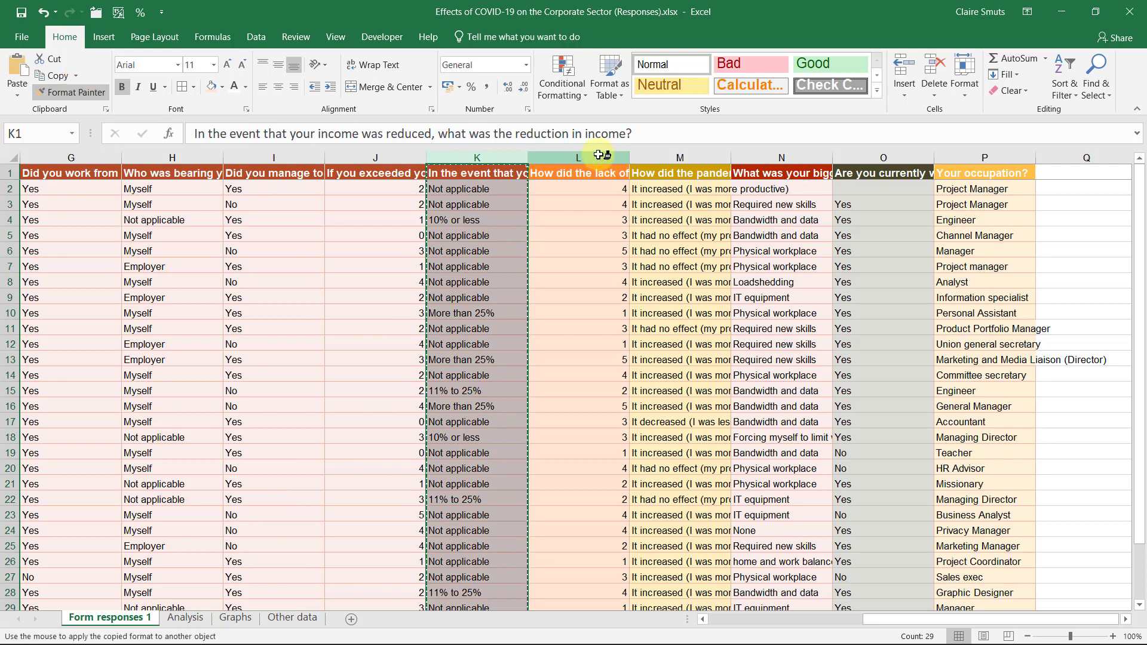
left_click_drag(597, 157, 998, 157)
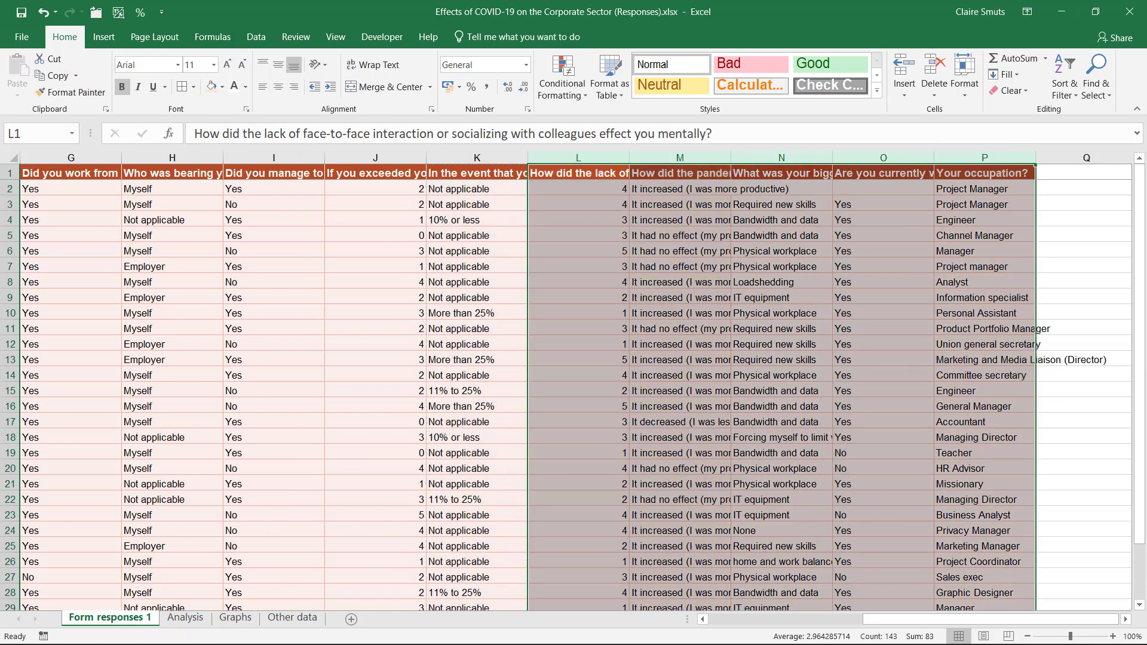
key("ctrl+Home")
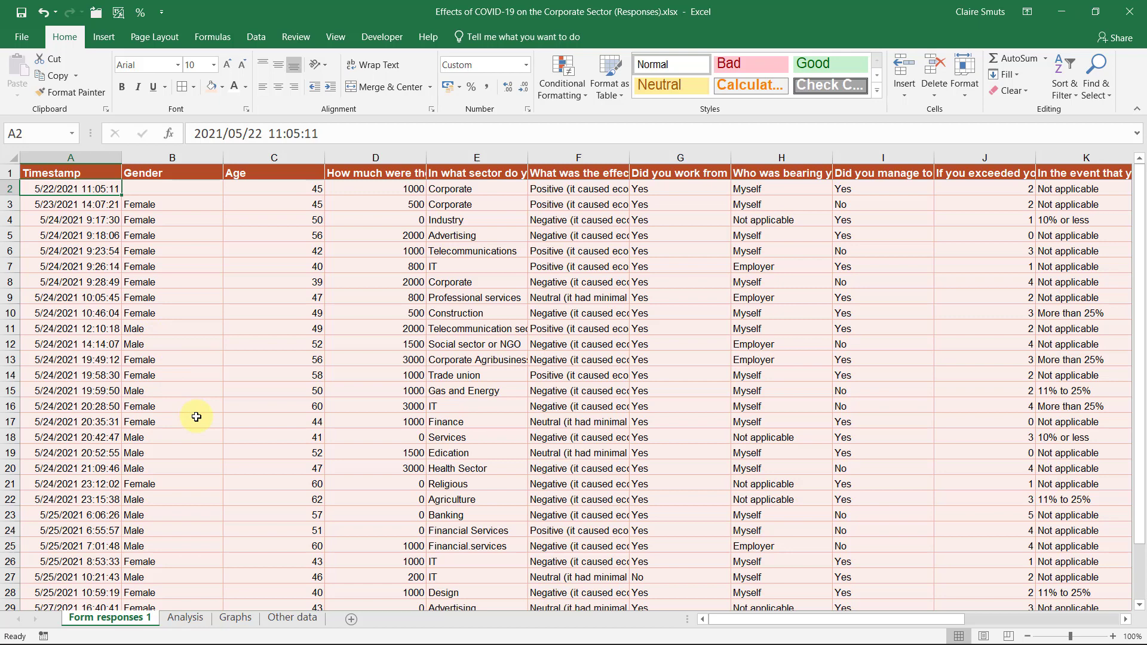
scroll(200, 421, "down", 3)
scroll(206, 426, "up", 3)
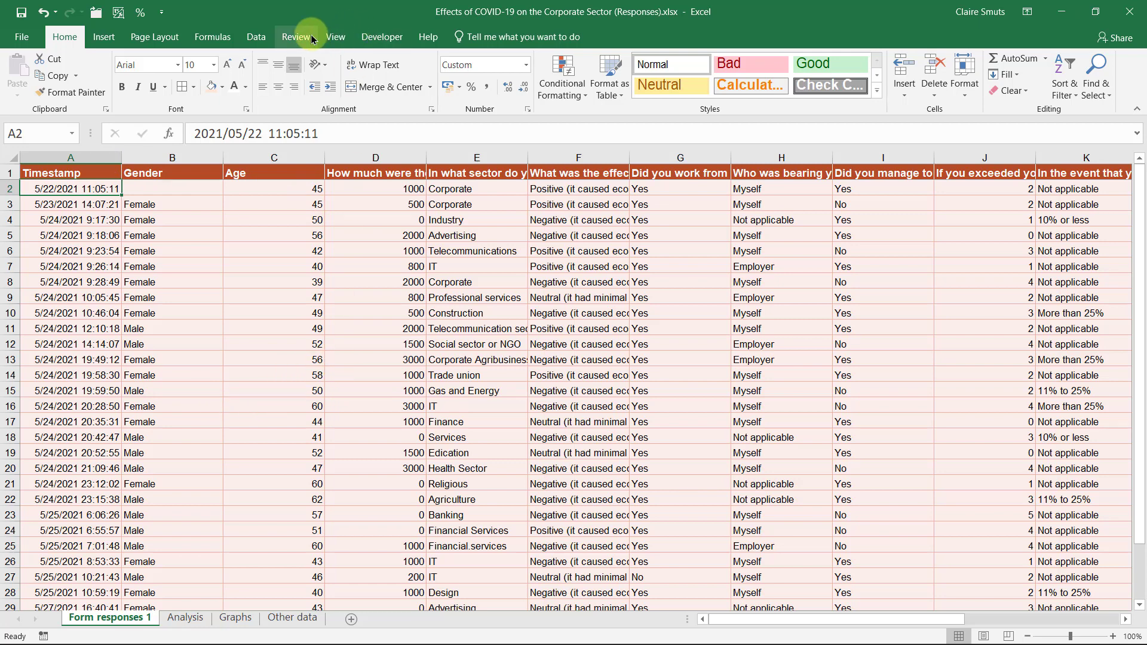
Freeze the top row using View > Freeze Panes > Freeze Top Row.
left_click(332, 37)
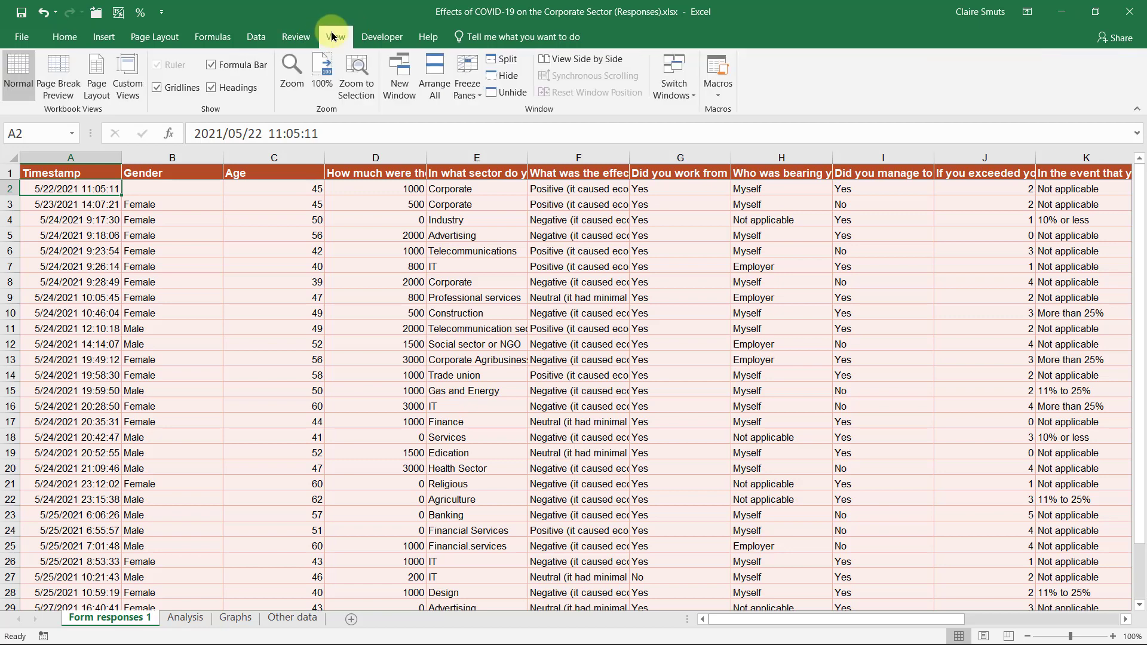
left_click(464, 98)
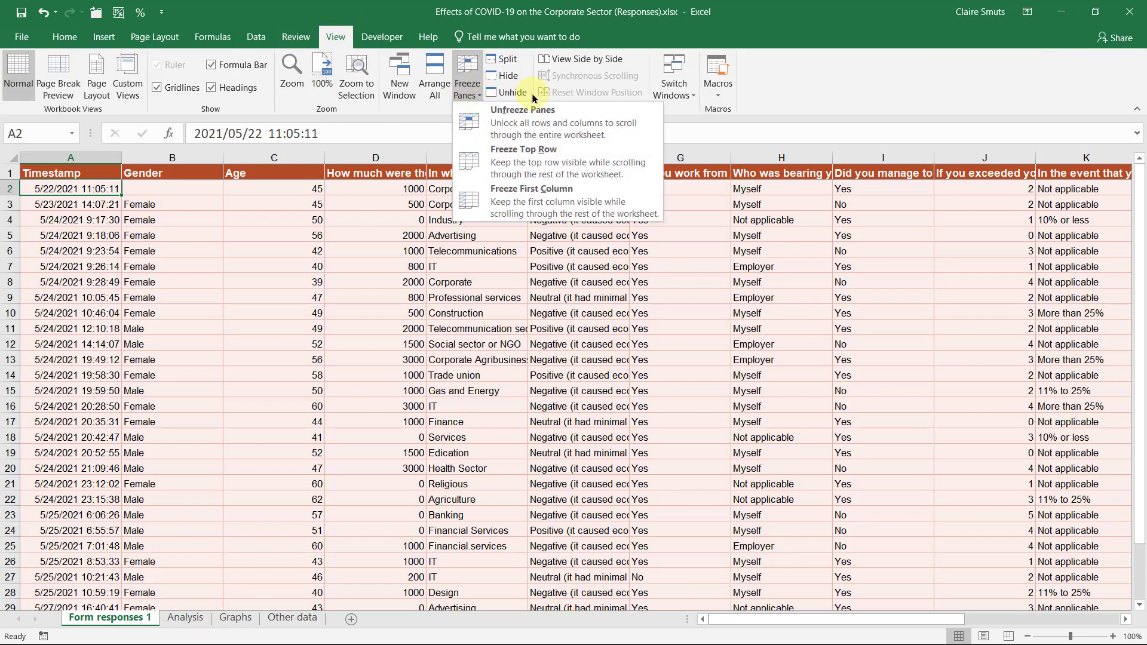
left_click(805, 88)
Scroll from C9, row 2 and F13 to confirm the header stays fixed, then select row 1.
left_click(289, 304)
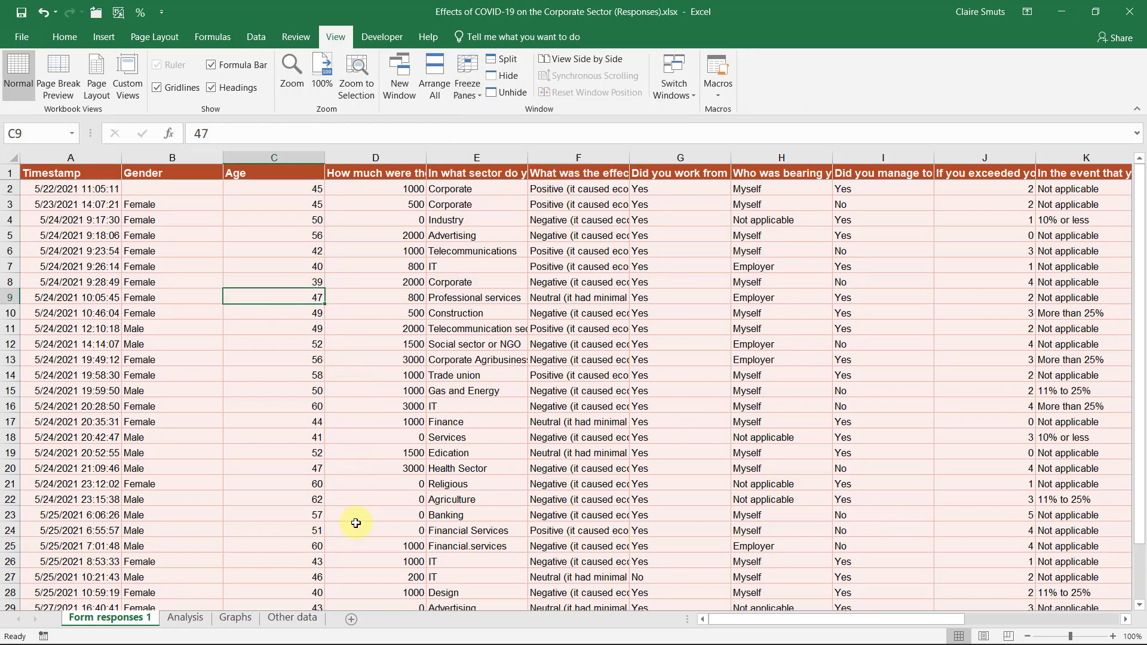
scroll(353, 530, "down", 2)
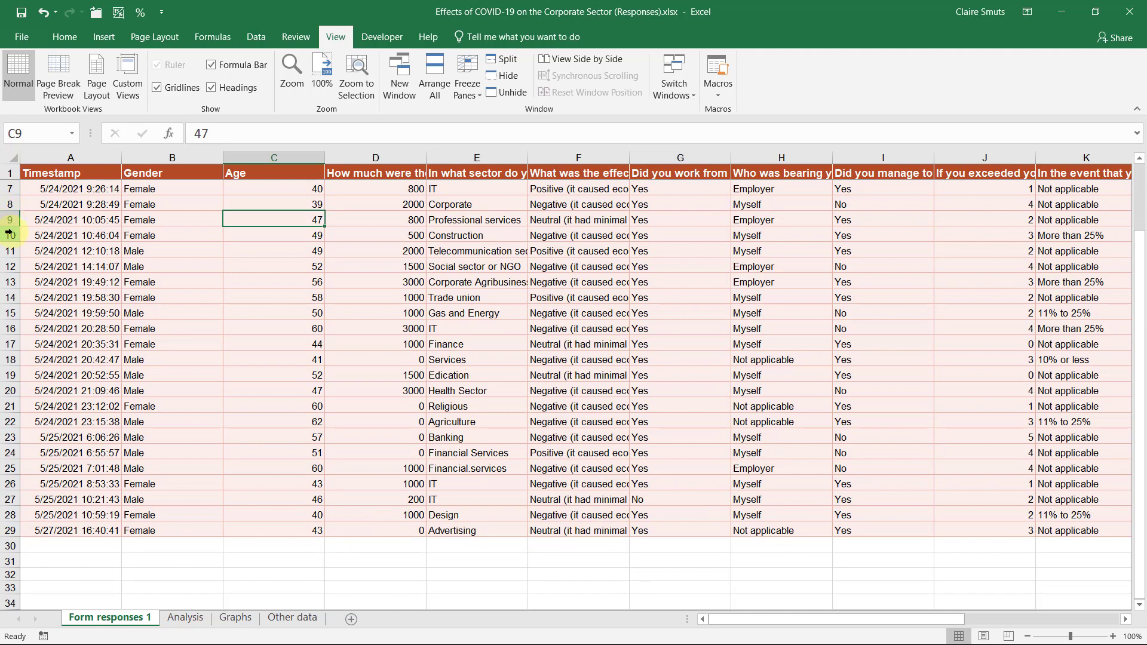
scroll(10, 235, "up", 2)
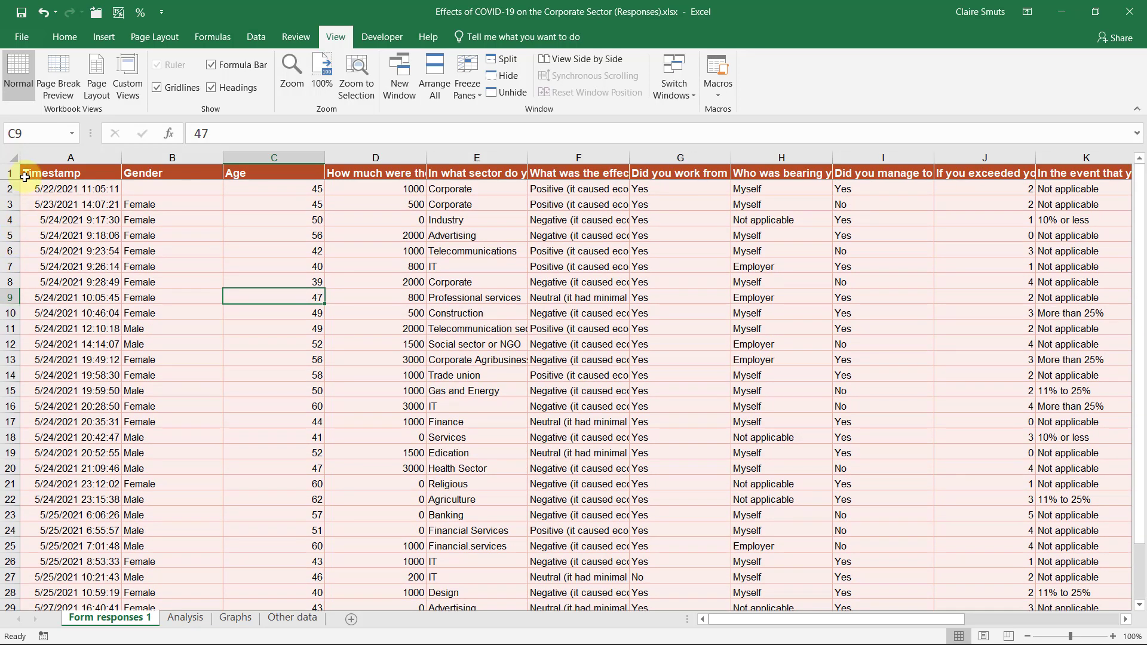
left_click(9, 189)
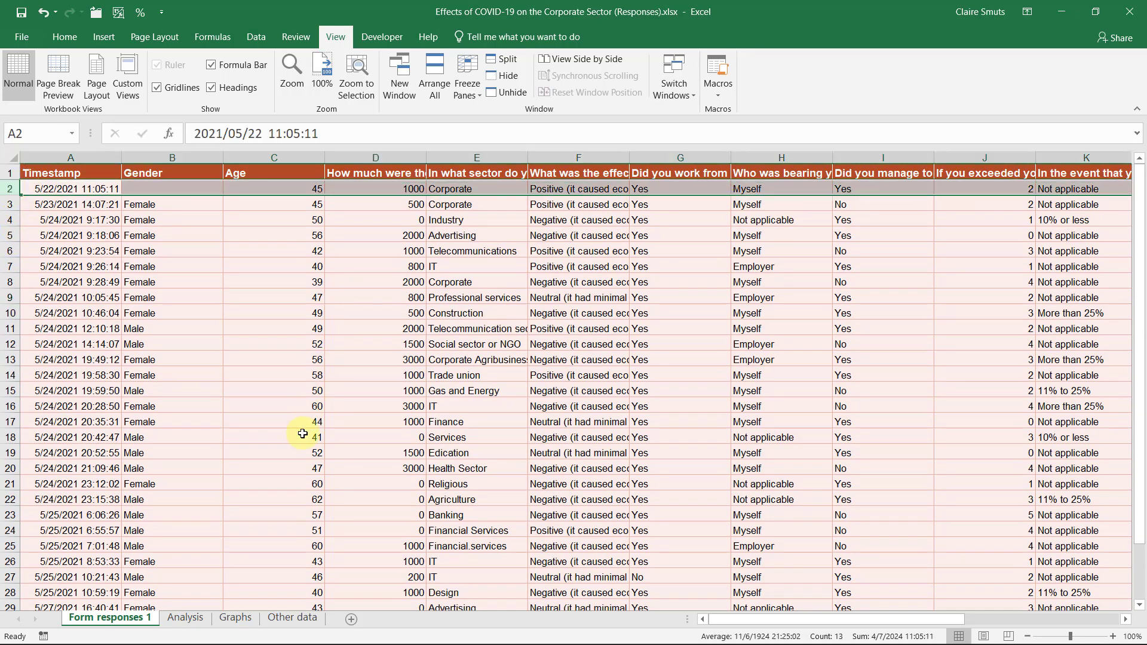
scroll(303, 435, "down", 2)
scroll(303, 436, "up", 2)
left_click(542, 361)
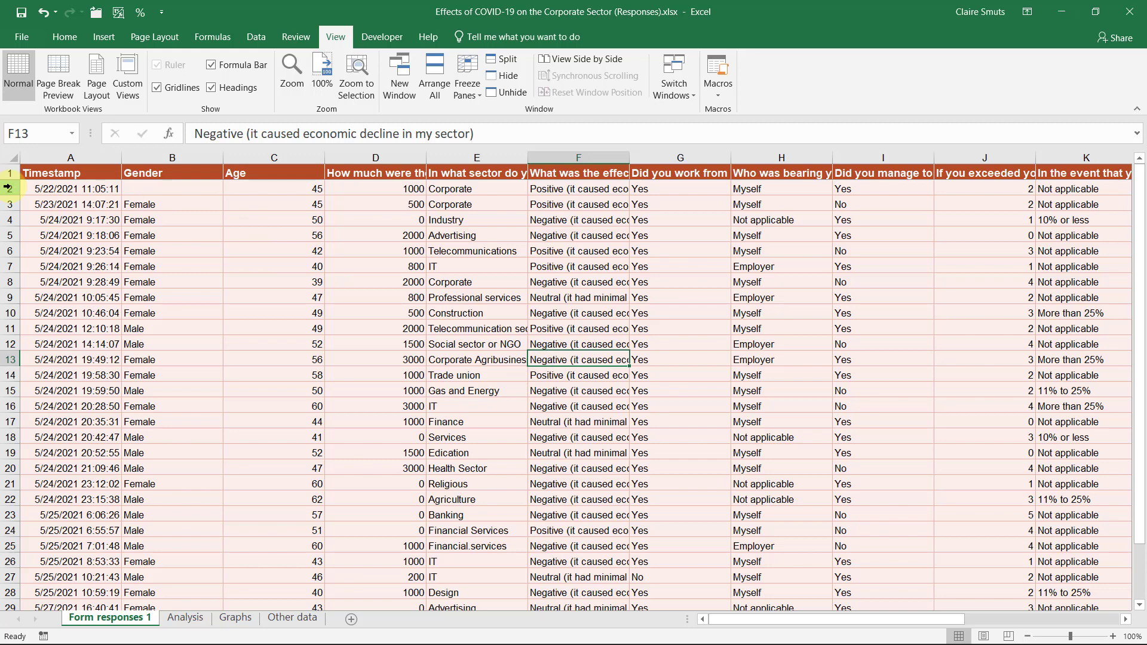
scroll(294, 468, "down", 2)
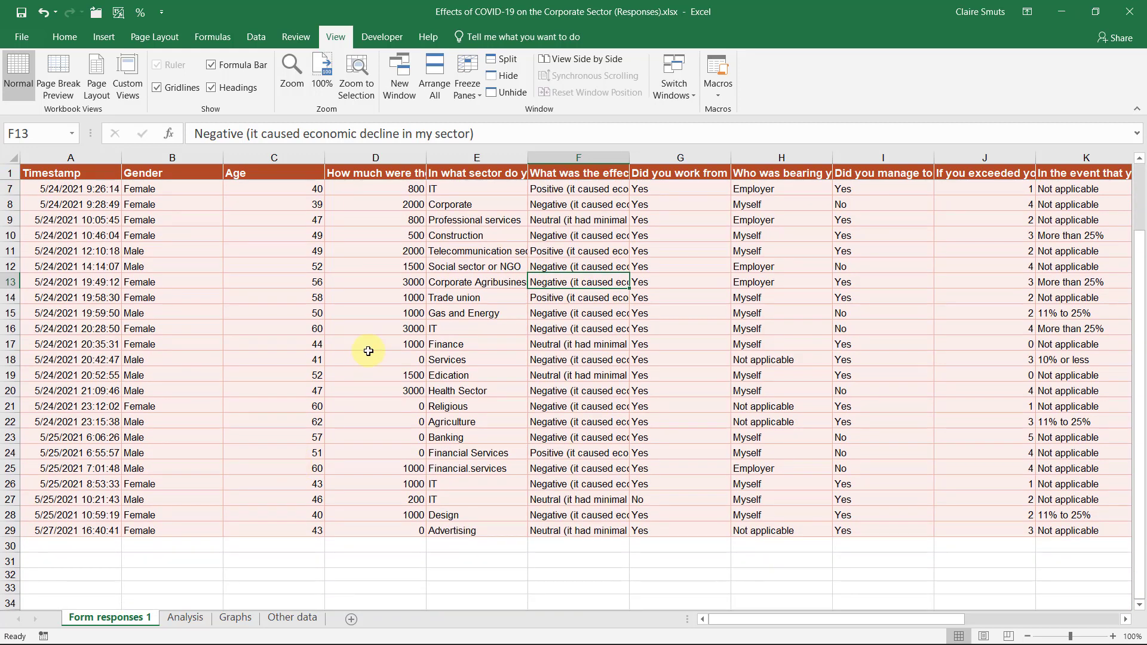
scroll(368, 351, "up", 2)
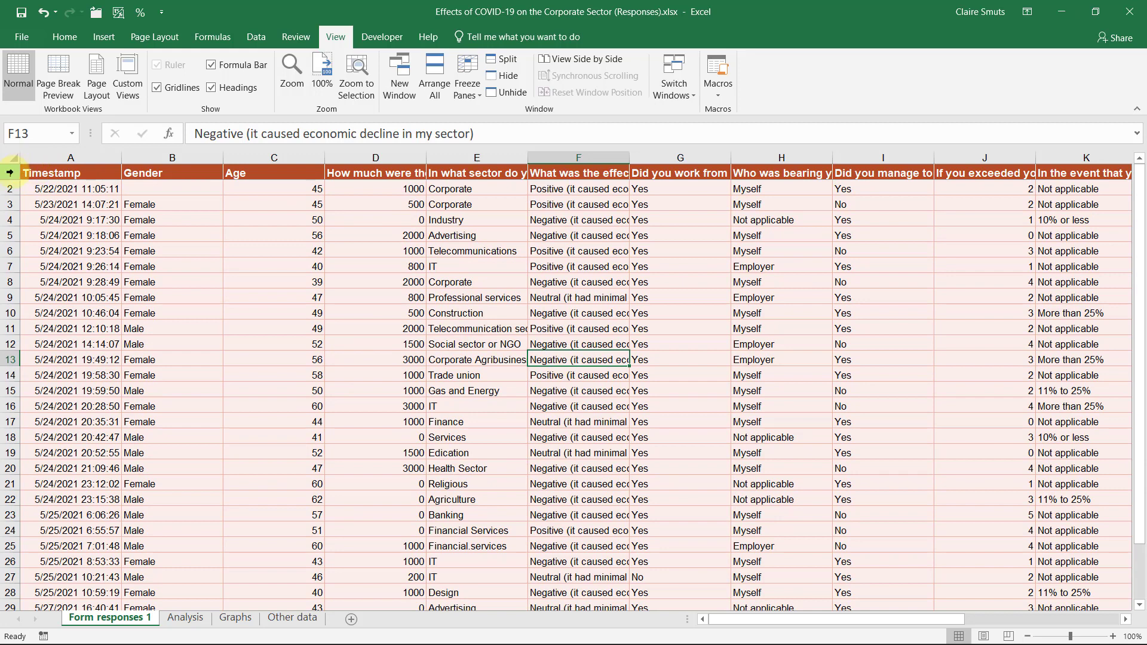
left_click(10, 172)
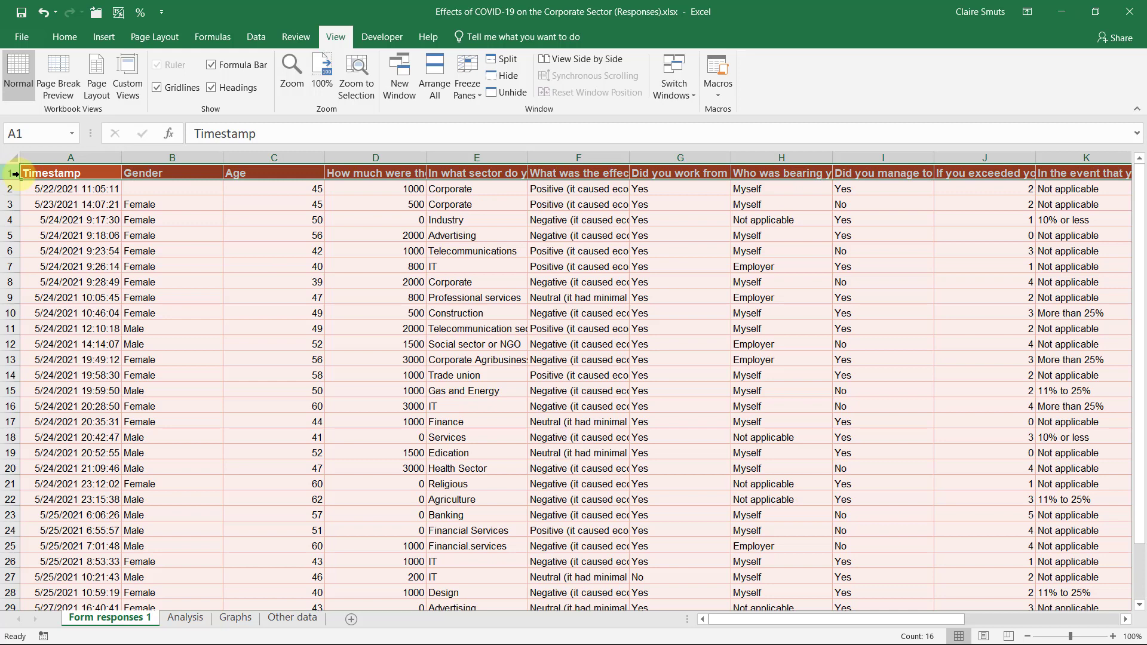
Check G1's long question, then AutoFit row 1's height so every full question shows.
key("Right")
key("Right")
key("Right")
key("Right")
key("Right")
key("Right")
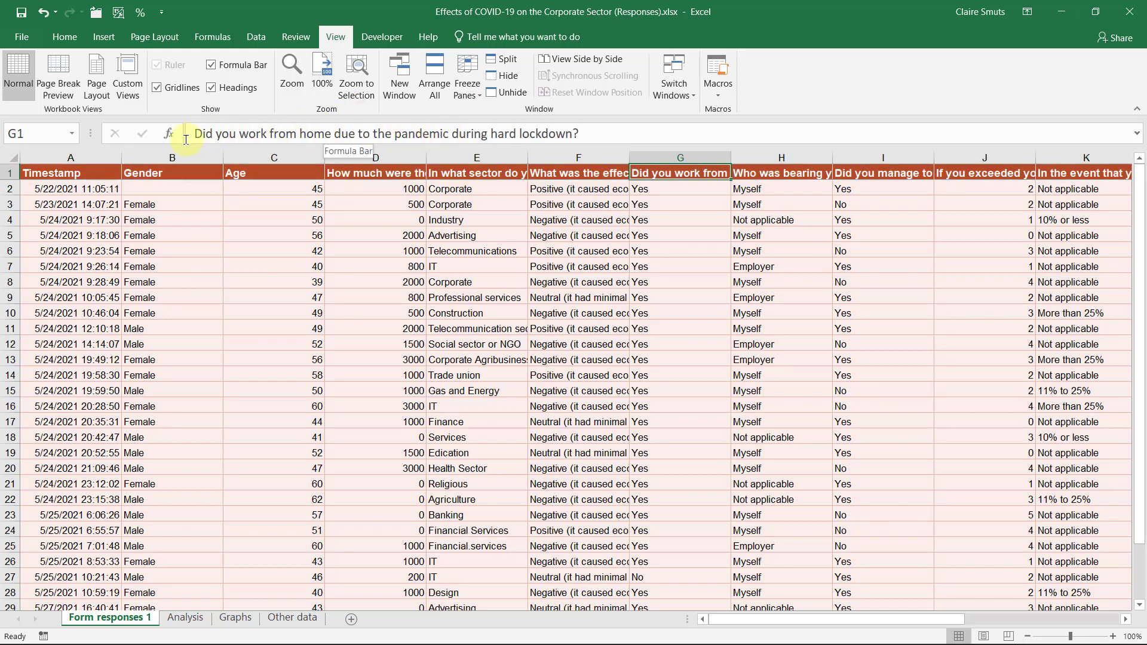
left_click_drag(187, 130, 357, 131)
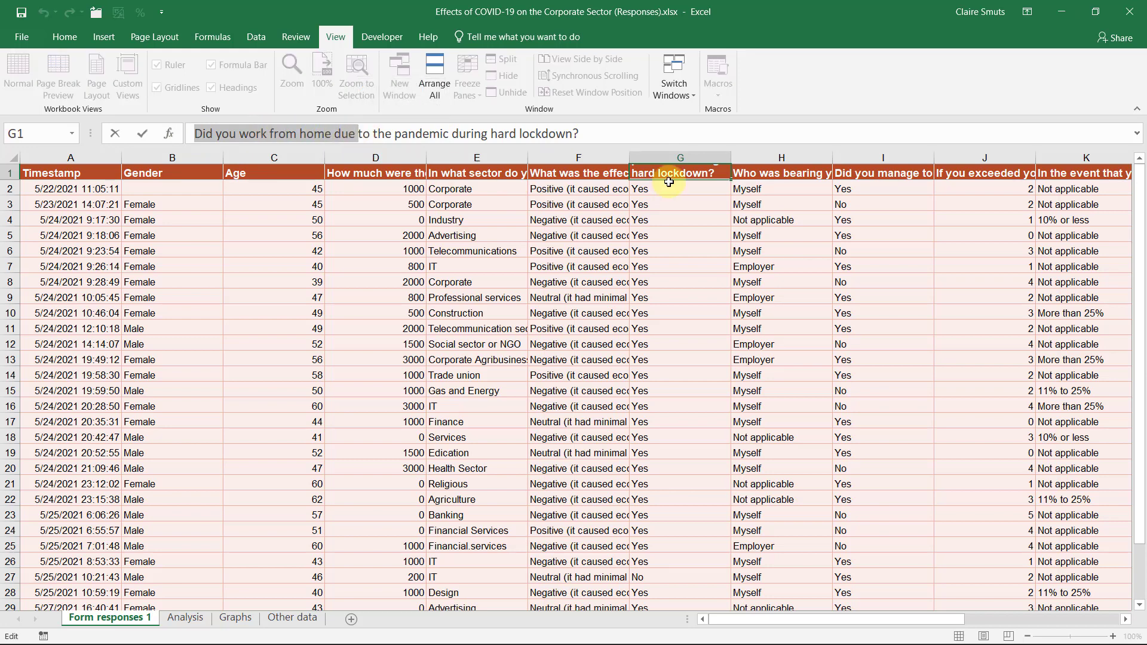
key("Escape")
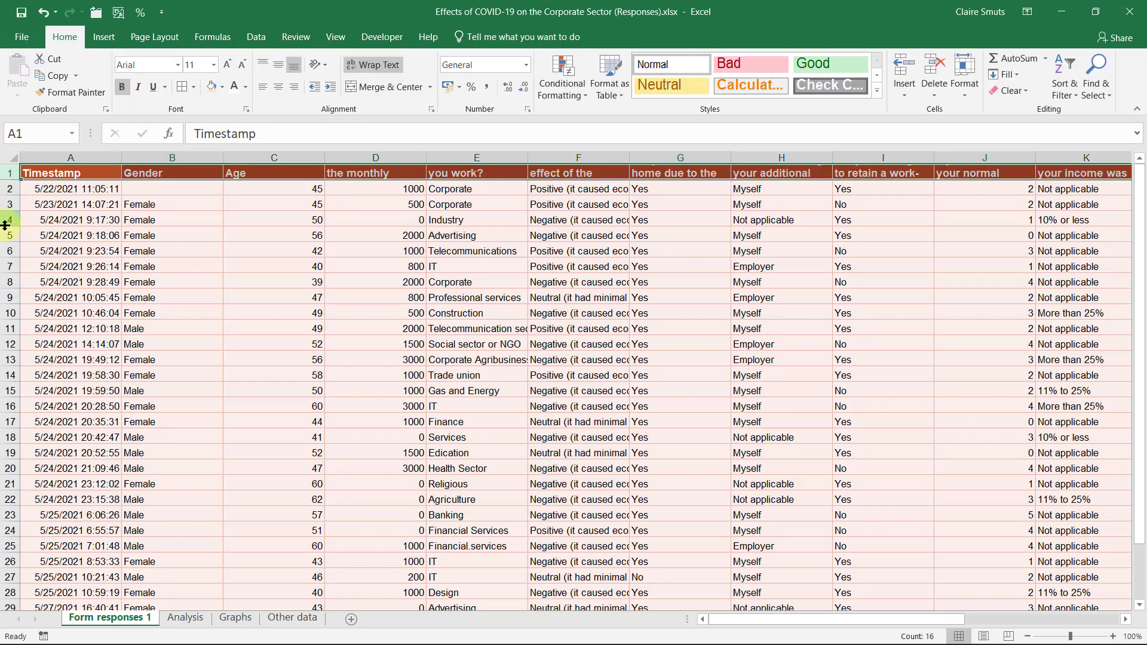
left_click(6, 174)
left_click(972, 92)
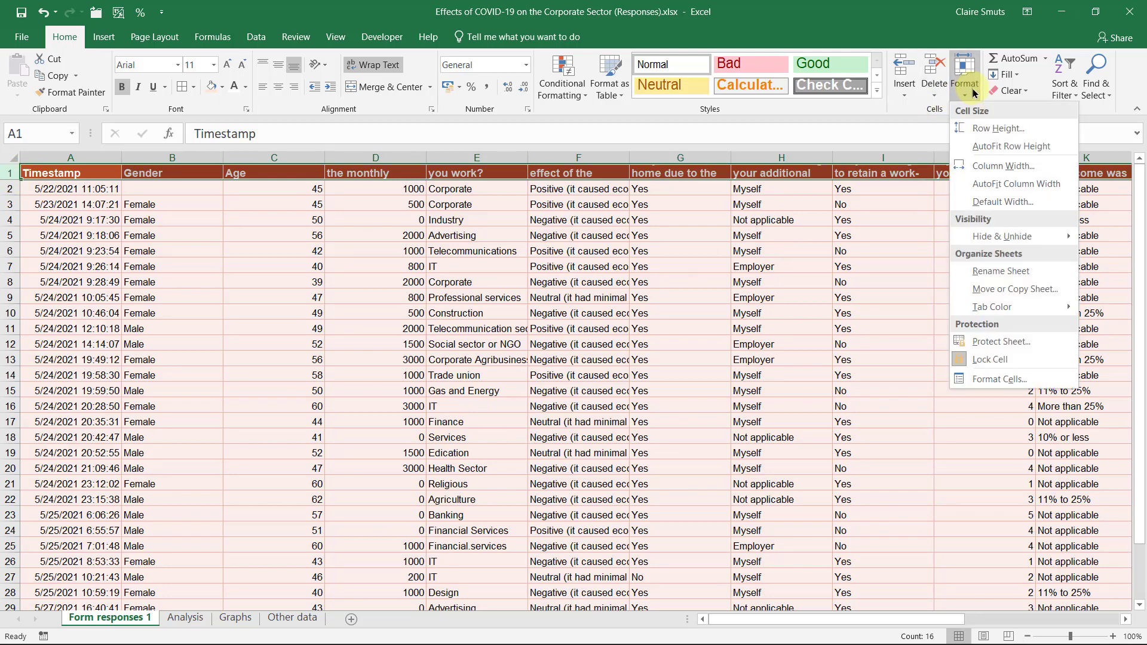
left_click(980, 146)
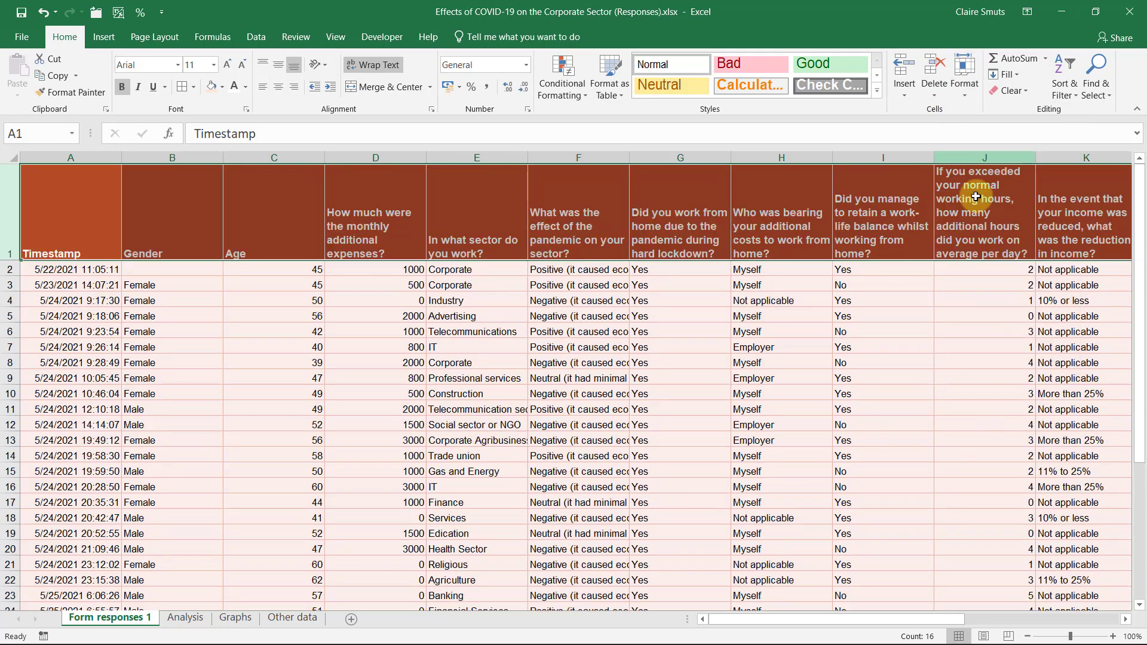
Shorten the additional hours header and format the column D expenses as rand currency.
left_click(997, 206)
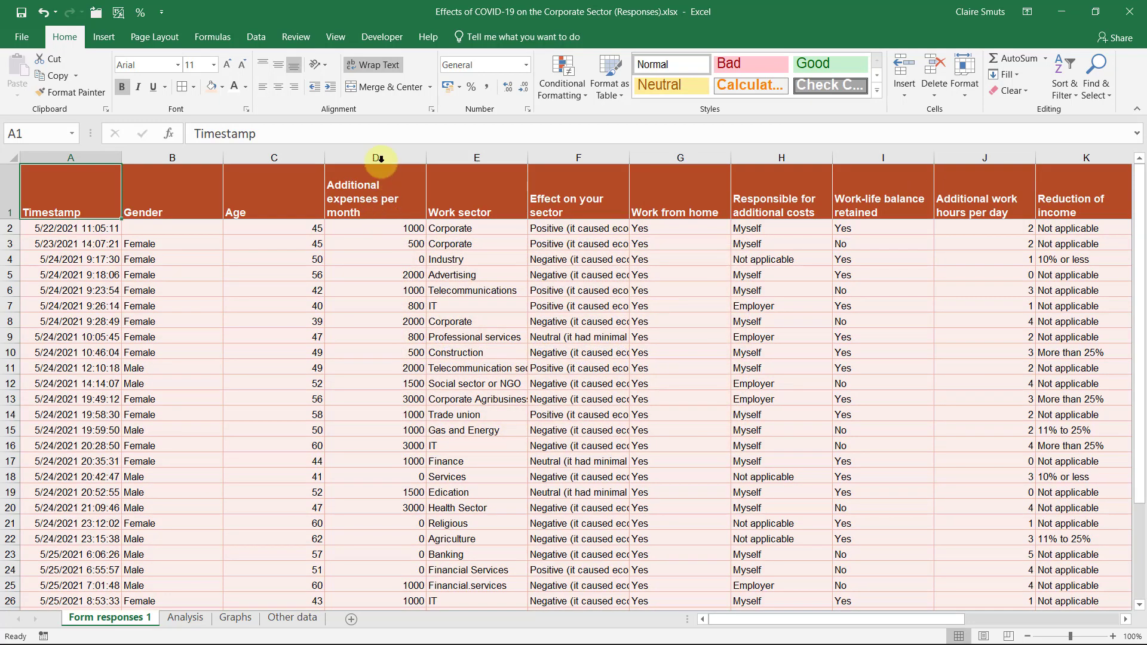
left_click(382, 155)
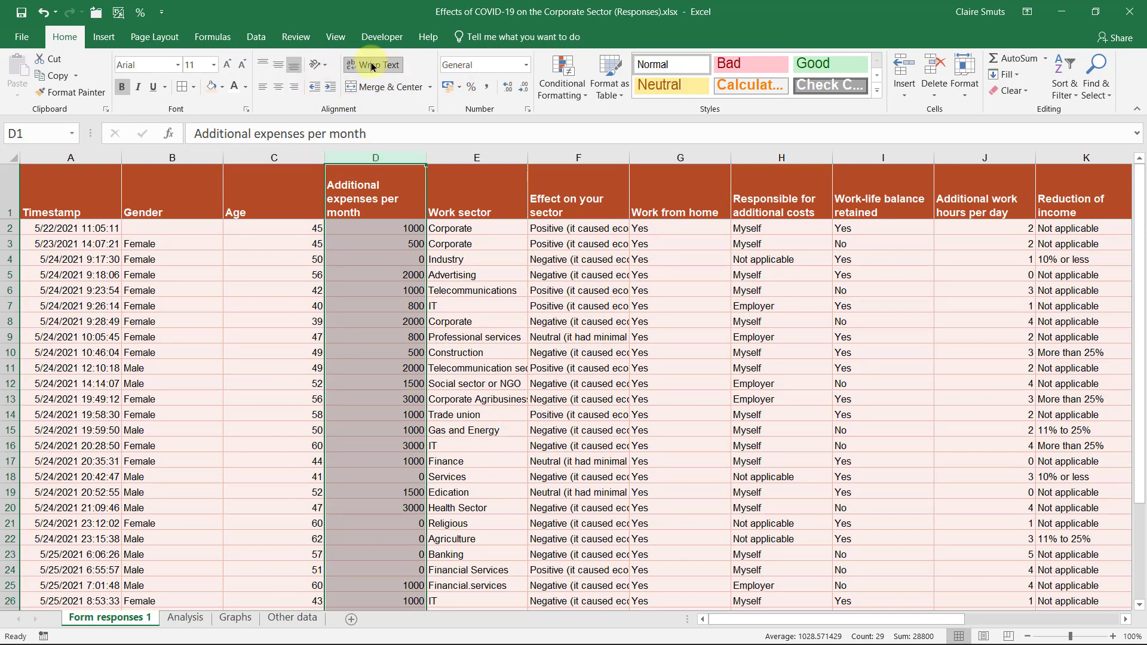
key("ctrl+shift+4")
left_click(335, 320)
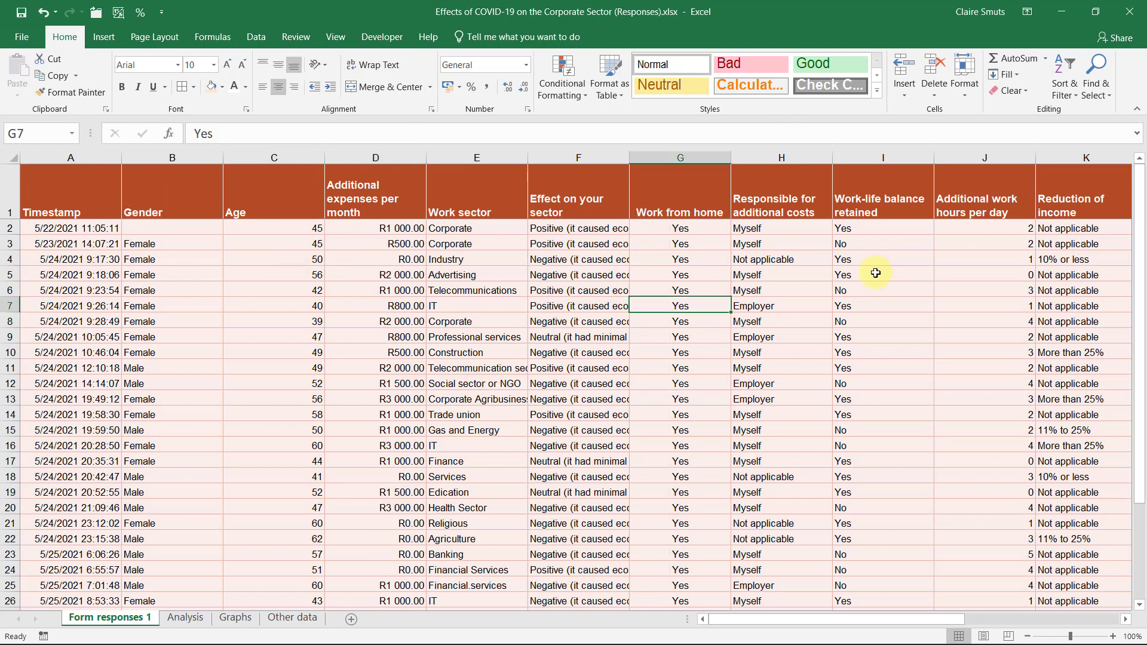
Narrow the Age column and select the Effect on your sector column for resizing.
left_click(263, 157)
left_click_drag(324, 159, 273, 161)
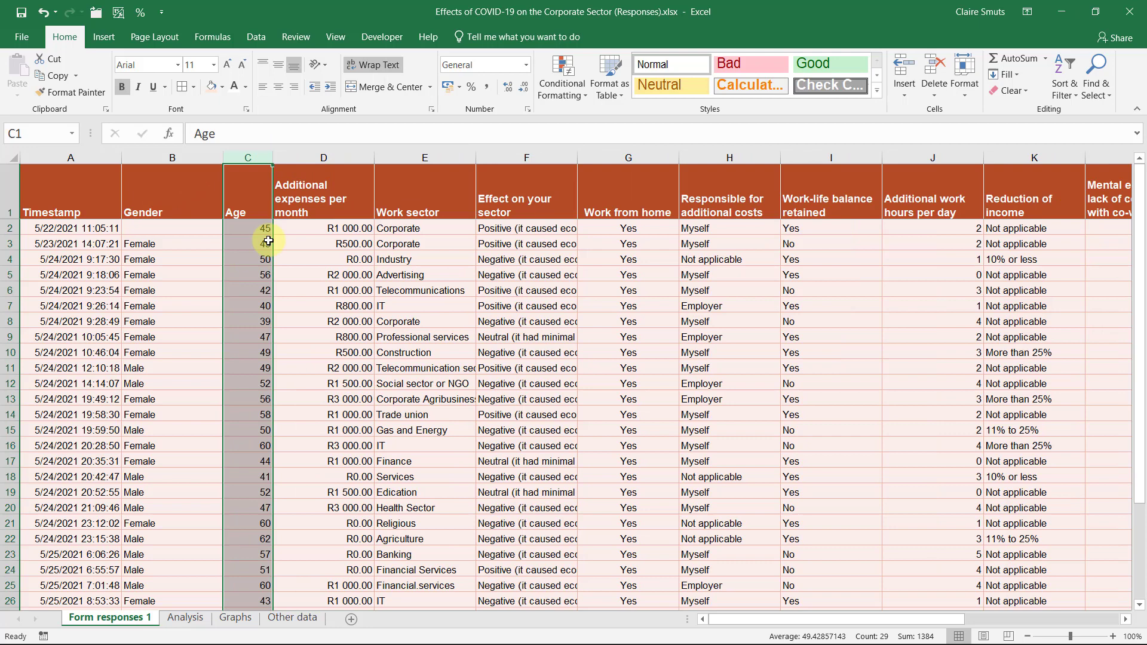
left_click(257, 305)
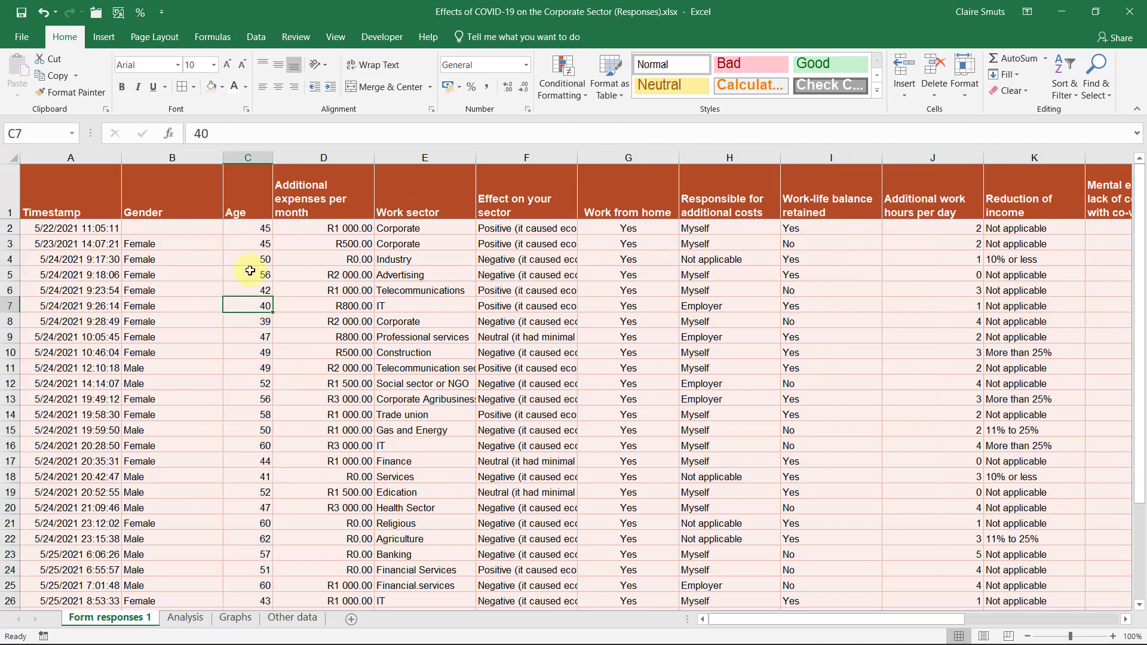
left_click(527, 158)
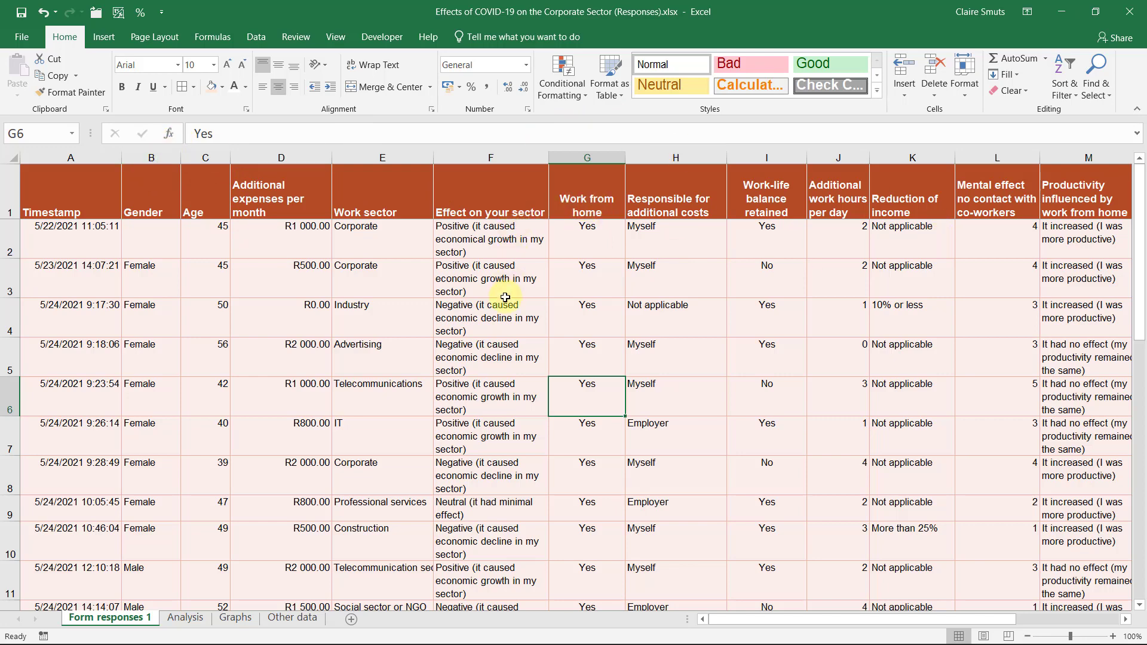
Wrap the text in the Work sector column E and select the whole column.
left_click(392, 159)
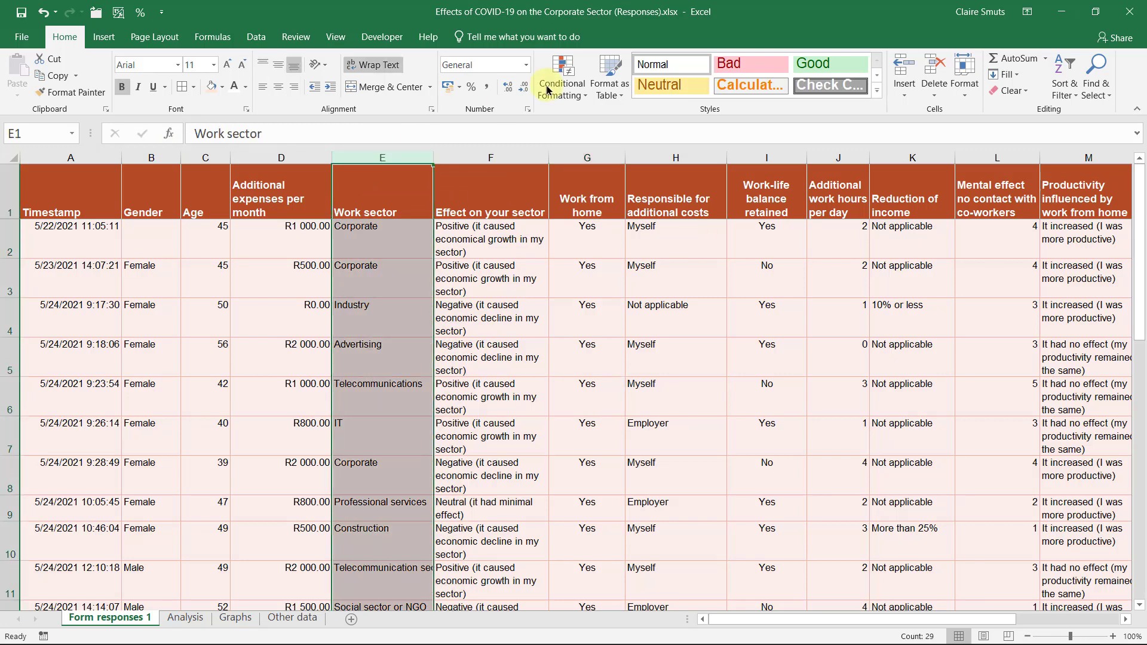
left_click(395, 64)
left_click(410, 282)
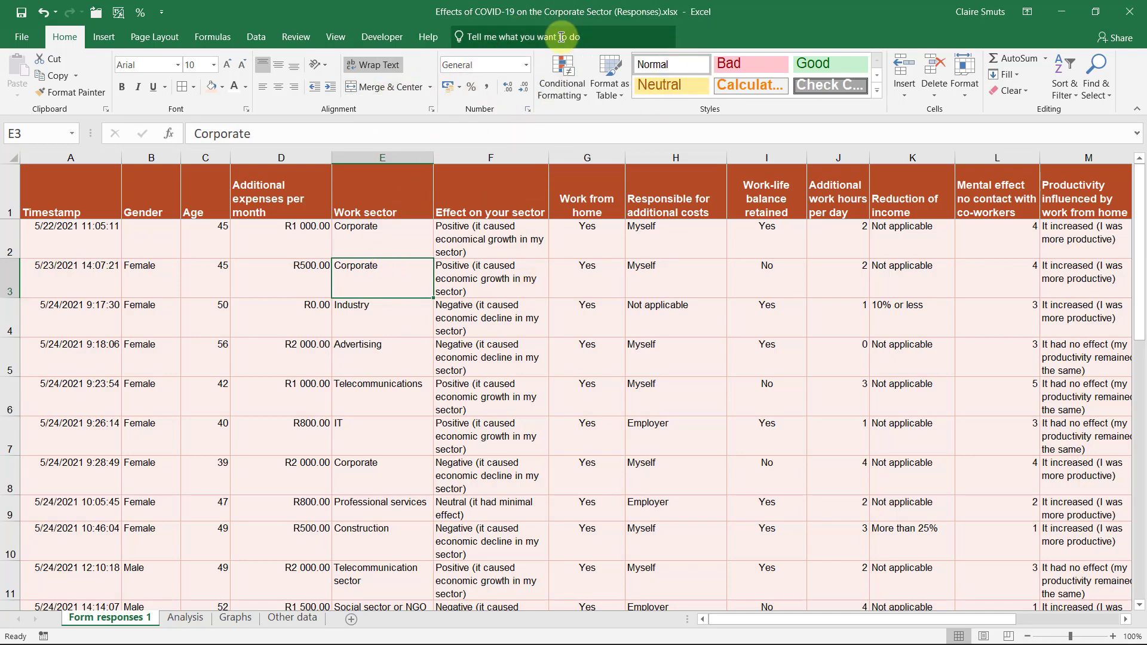
left_click(375, 158)
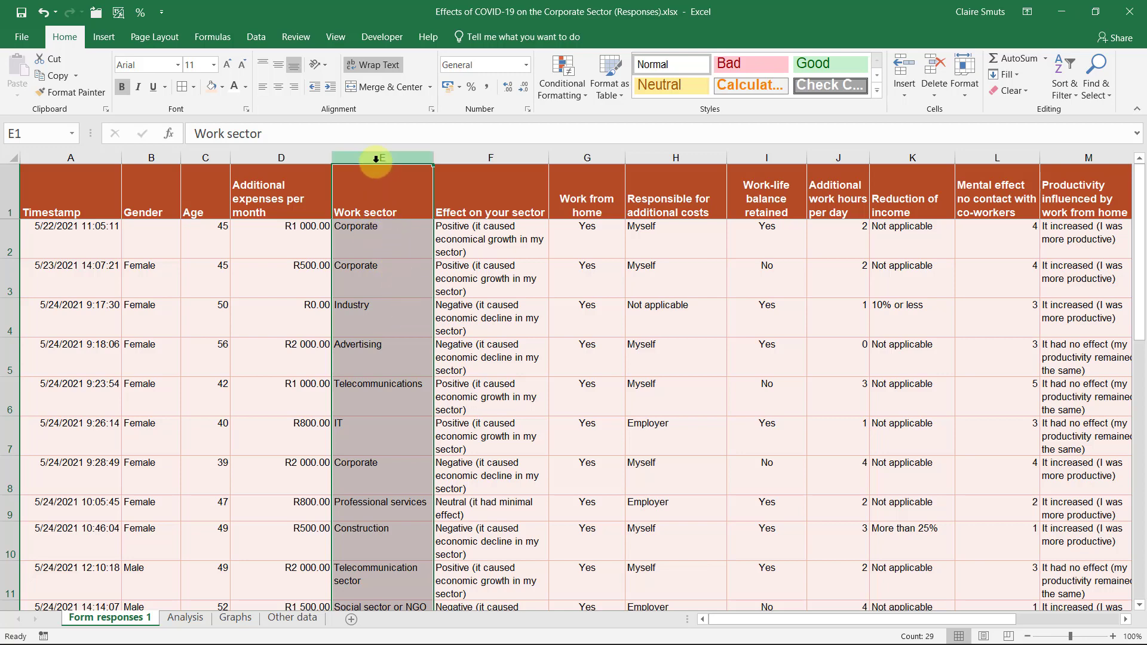
Add an Equal To 'Corporate' rule with a custom salmon fill, check it, then undo it.
left_click(561, 89)
mouse_move(578, 119)
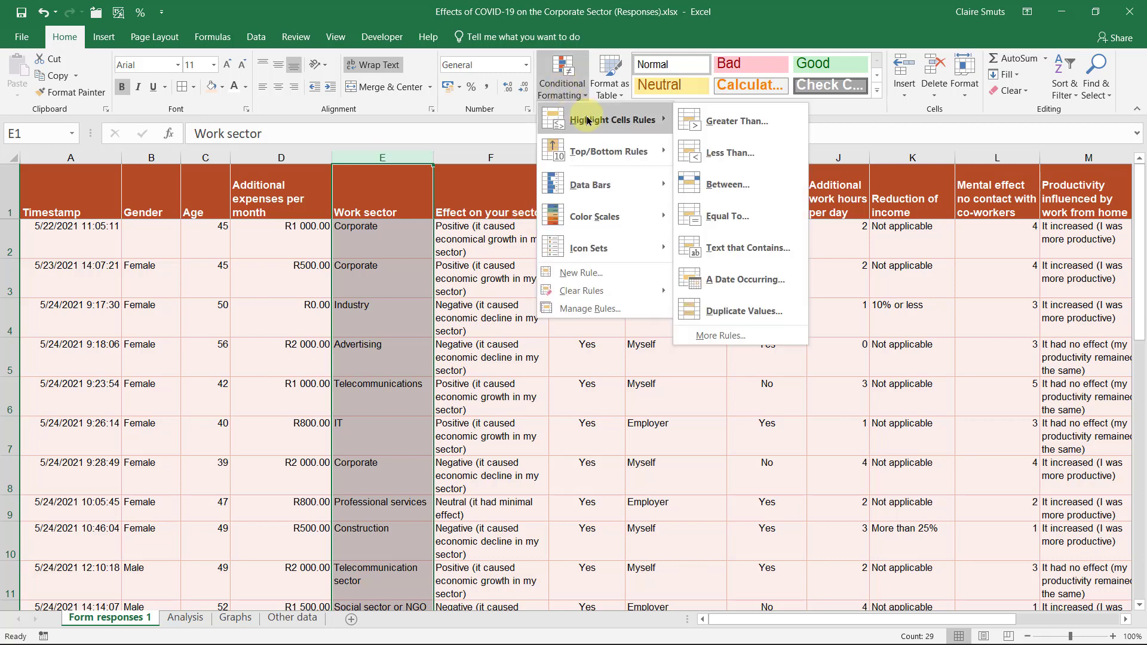
left_click(746, 226)
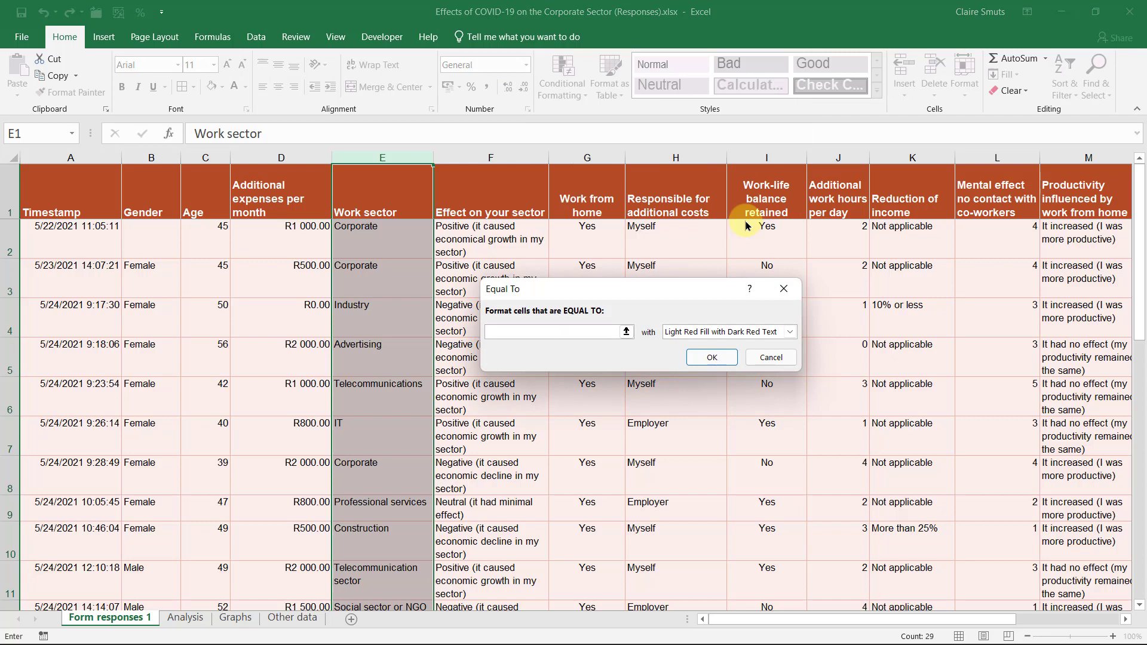
type("Corporate")
left_click(789, 332)
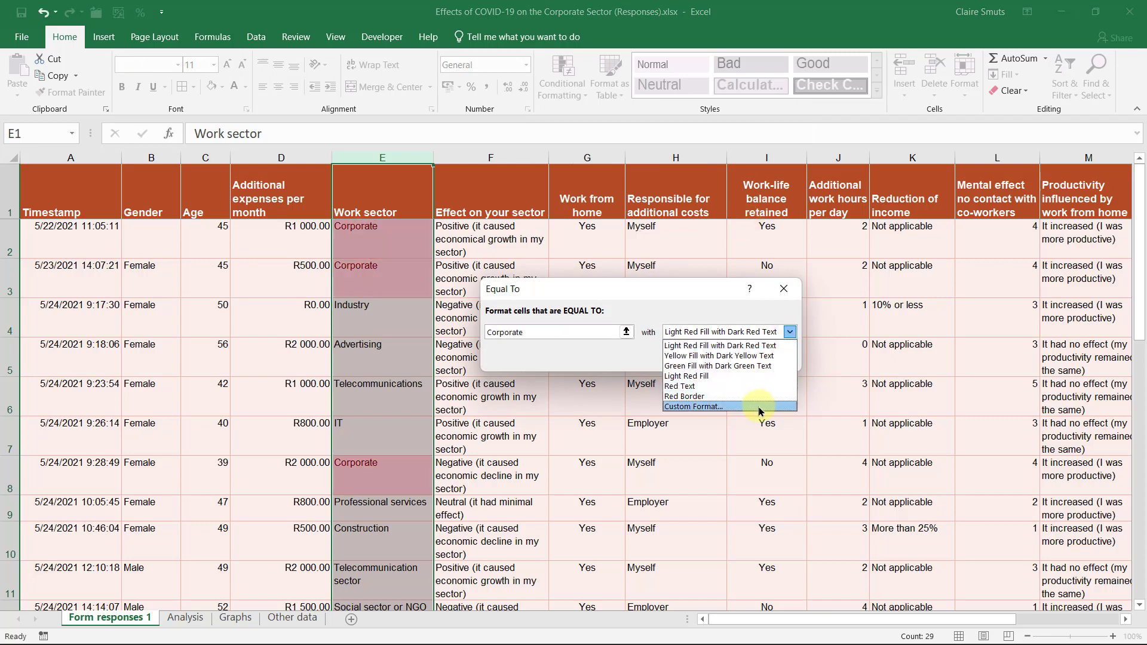
left_click(735, 407)
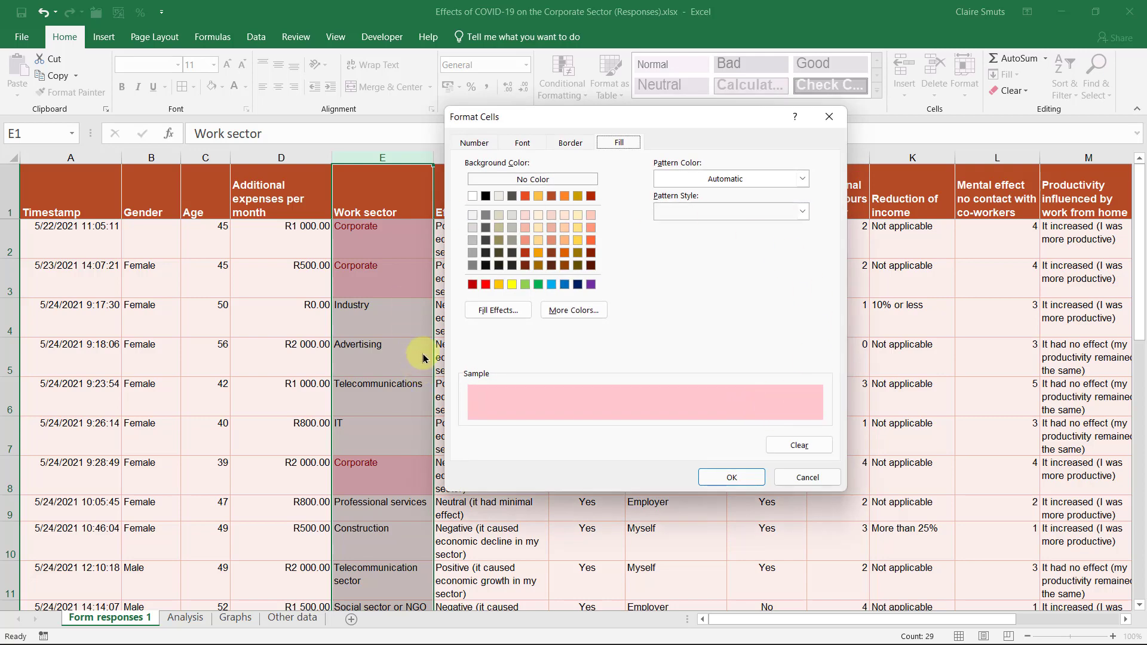
left_click(823, 449)
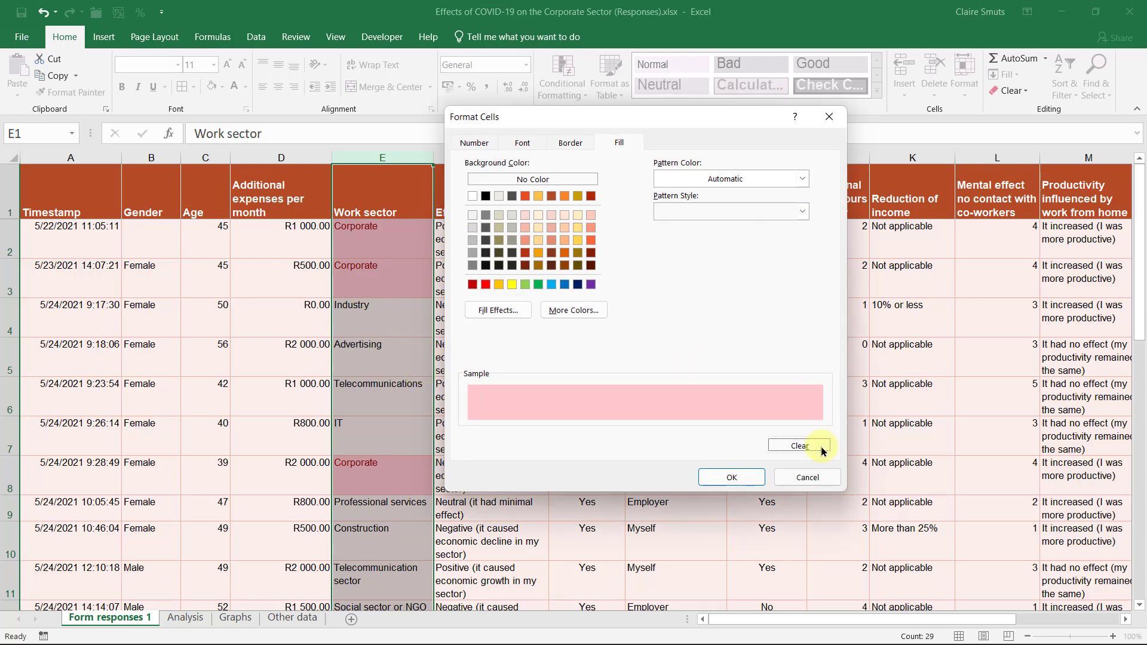
left_click(550, 245)
left_click(518, 144)
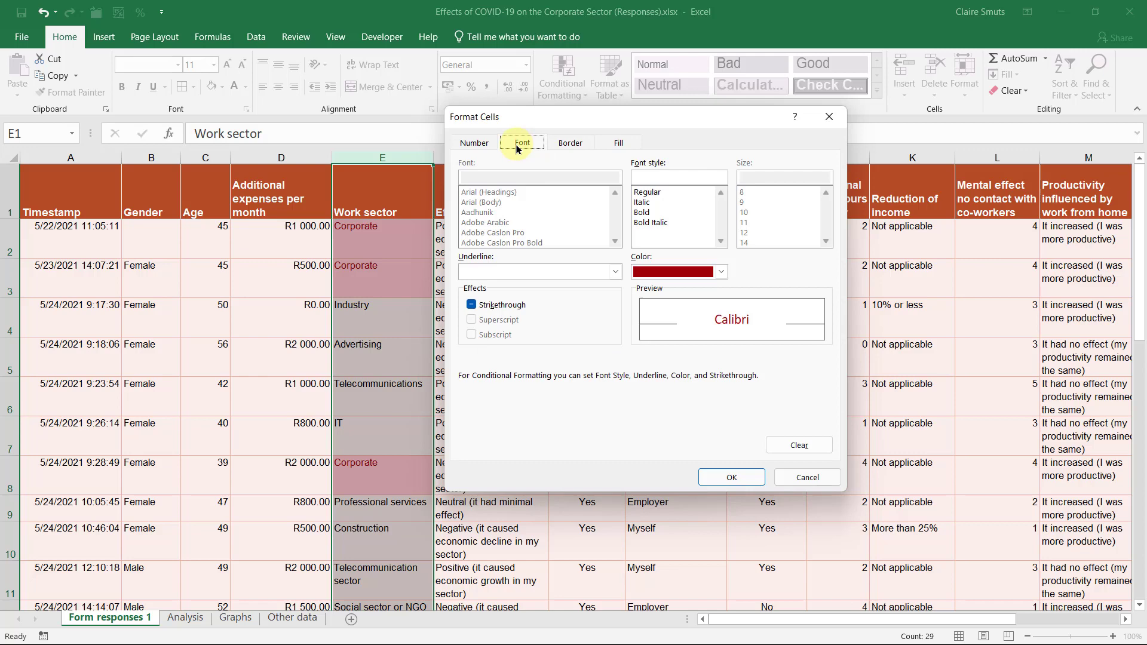
left_click(731, 477)
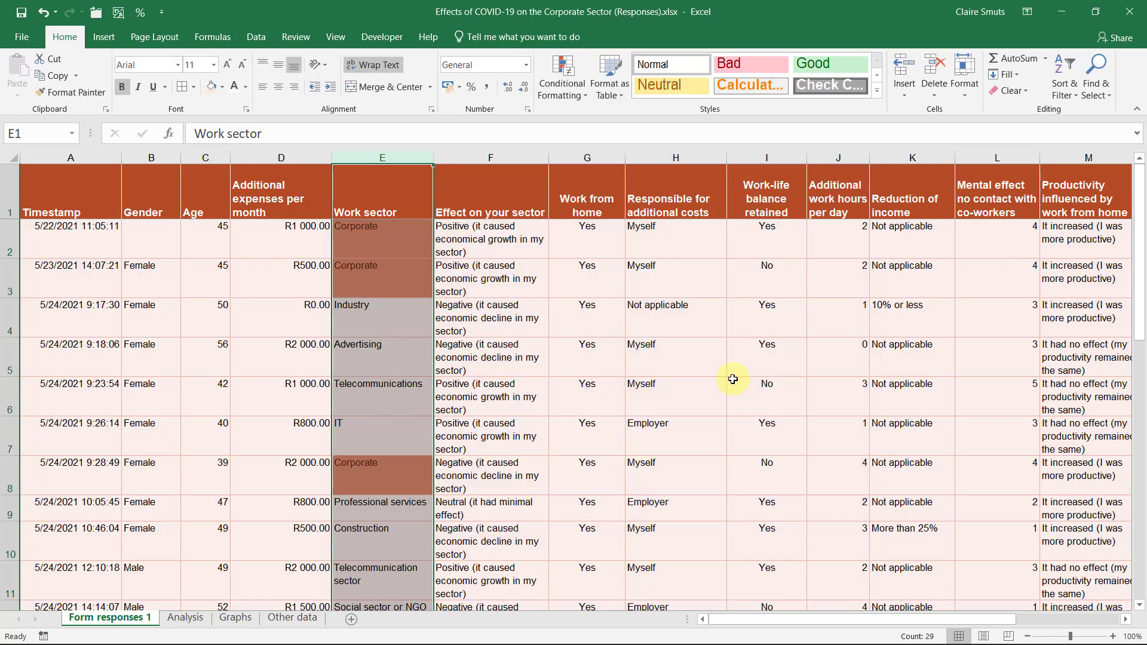
left_click(484, 248)
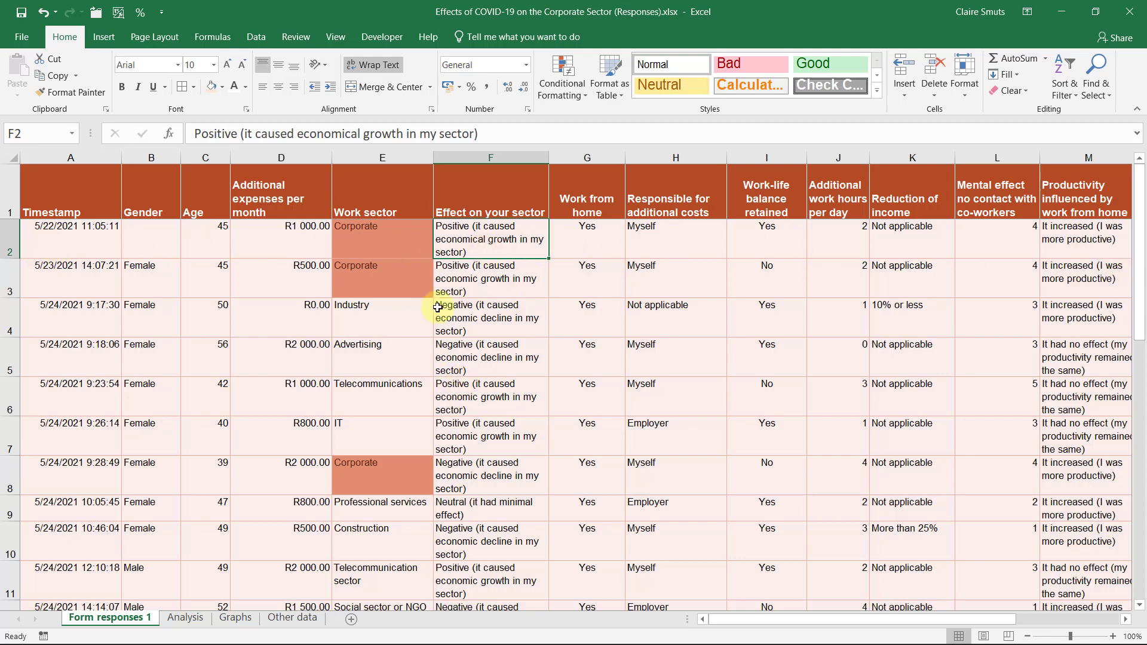
left_click(405, 155)
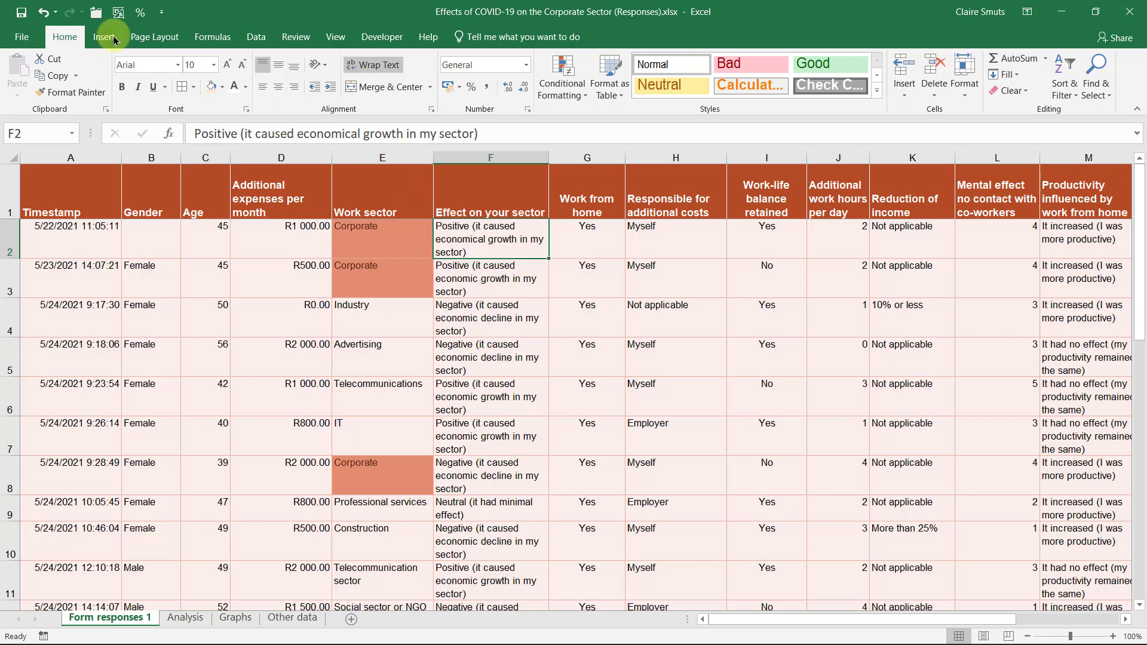
Undo the last change and select the survey table from A2:M2 down to the last row.
left_click(44, 13)
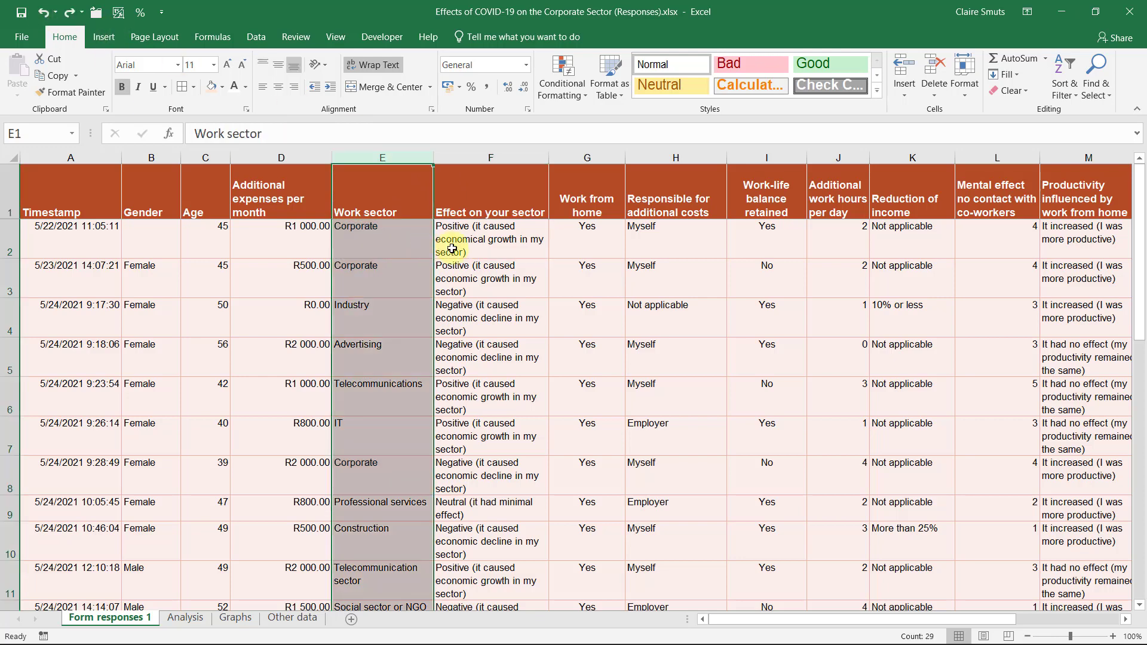
left_click(397, 242)
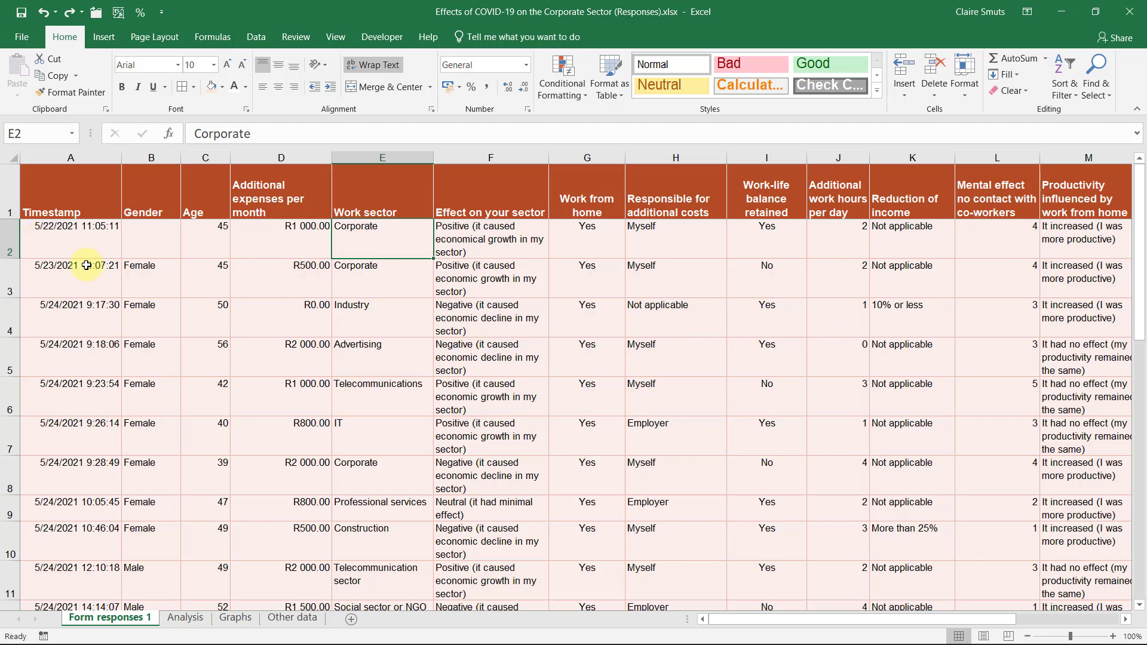
left_click_drag(78, 242, 1093, 233)
key("ctrl+shift+Down")
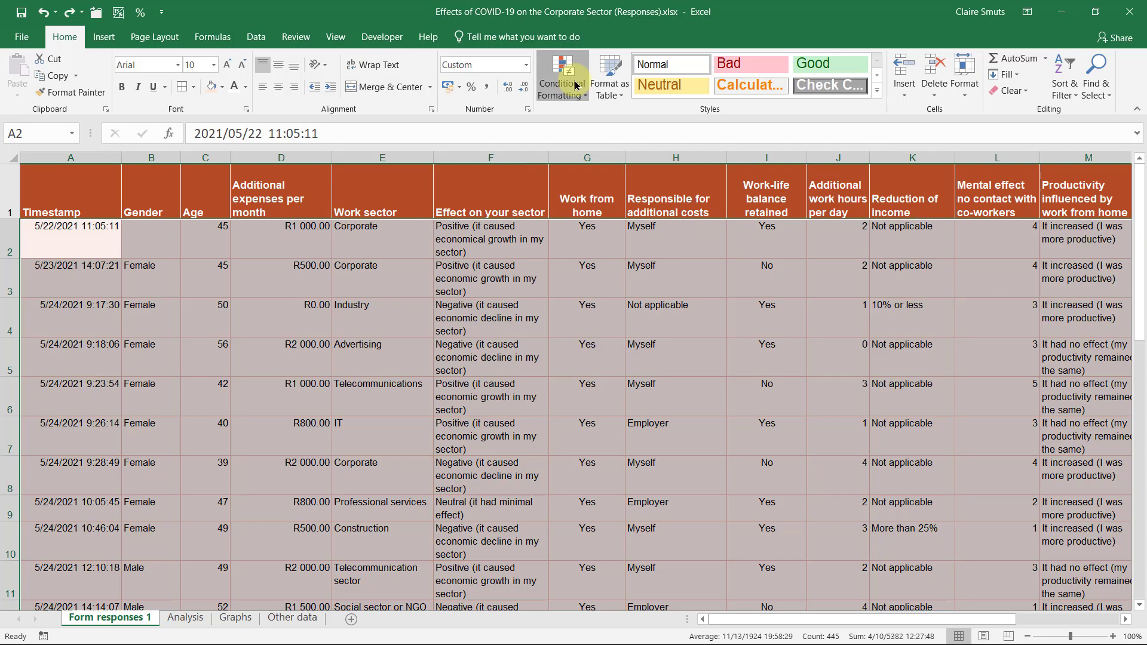
Create a formula rule =$E$2="Corporate" with a reddish fill colour.
left_click(577, 85)
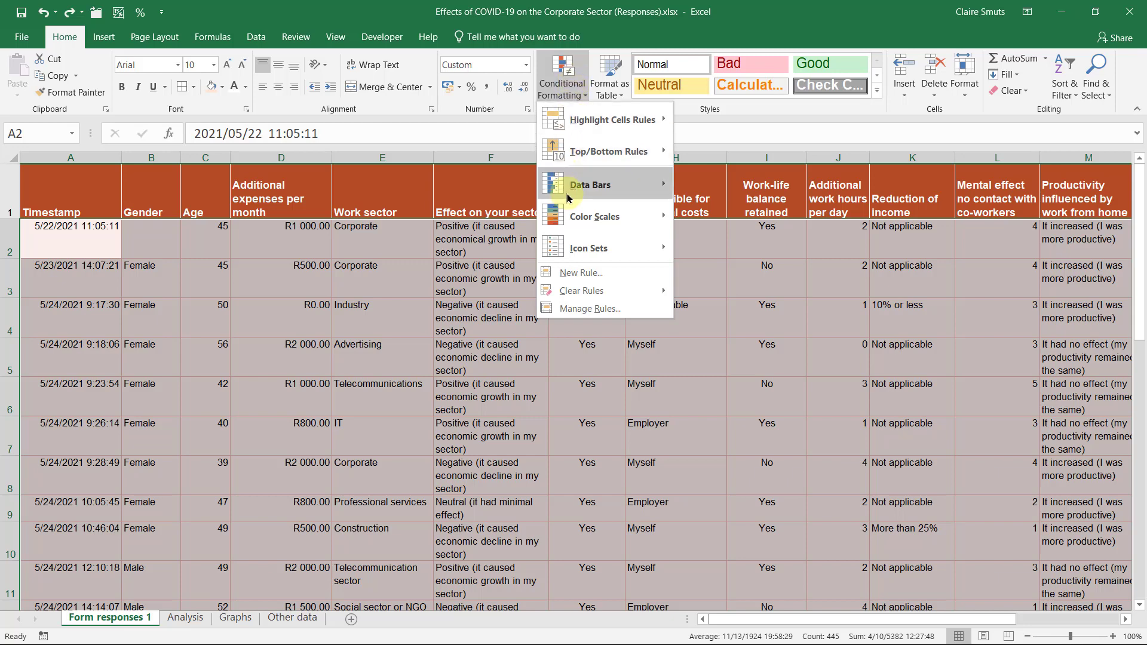
left_click(591, 270)
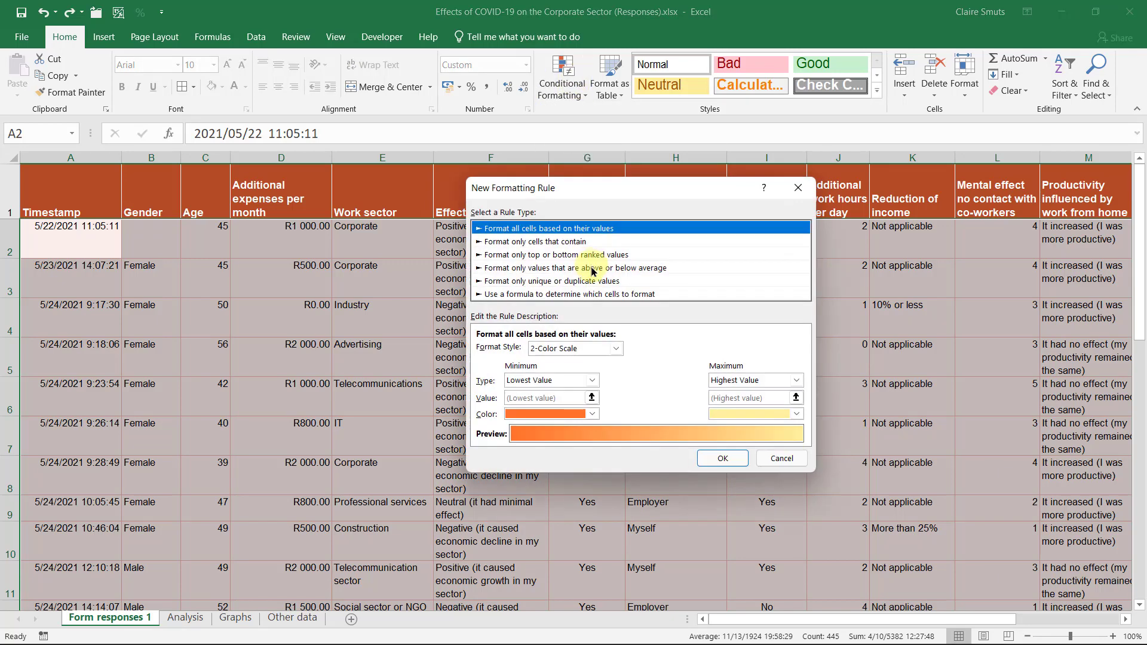
left_click(589, 296)
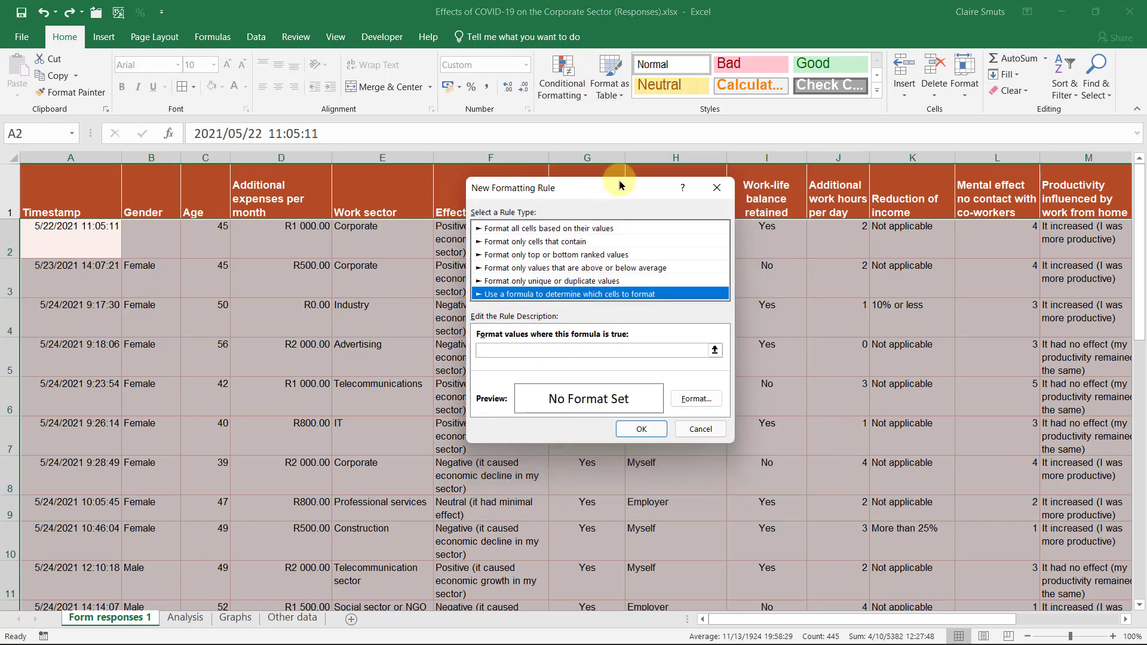
left_click_drag(618, 178, 884, 180)
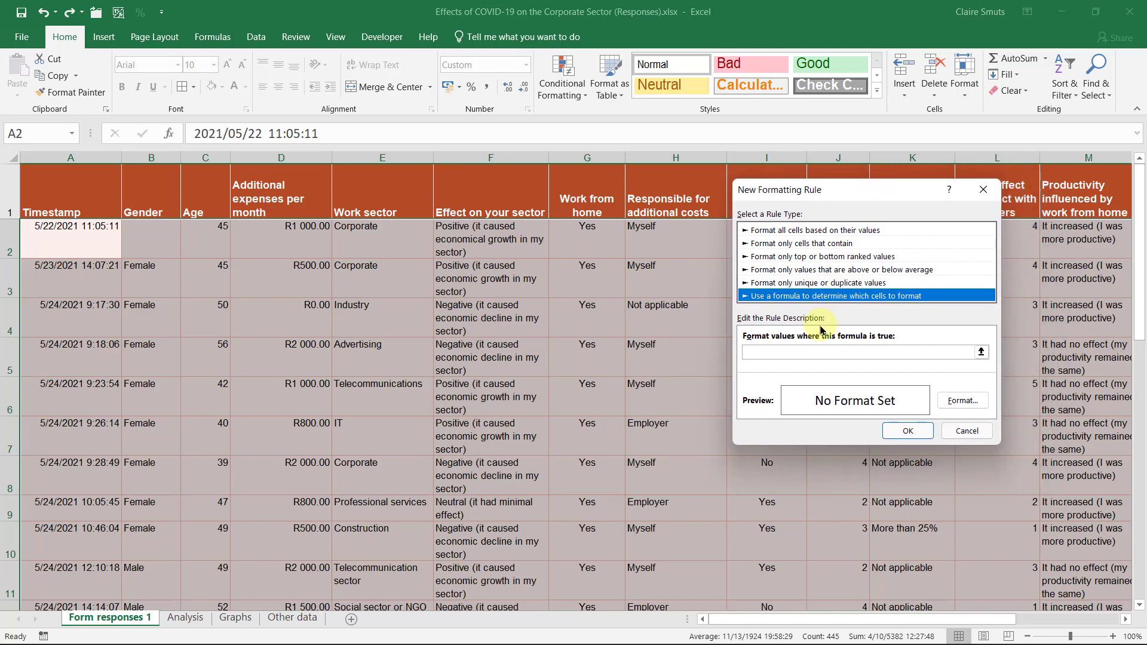
left_click(806, 348)
left_click(806, 348)
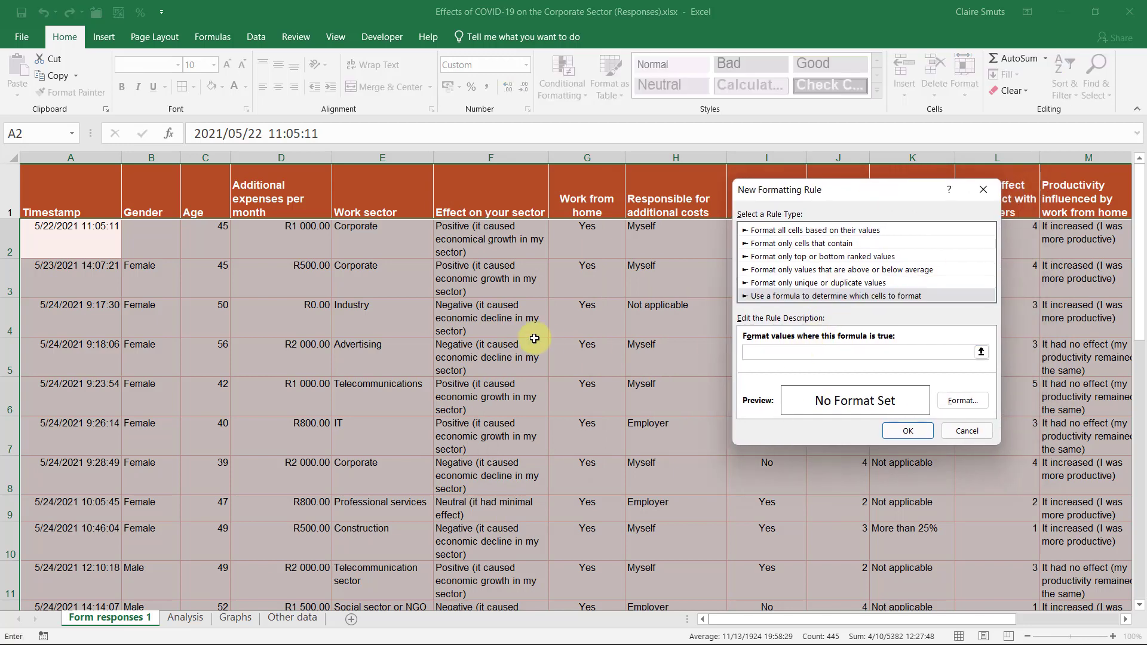
left_click(365, 230)
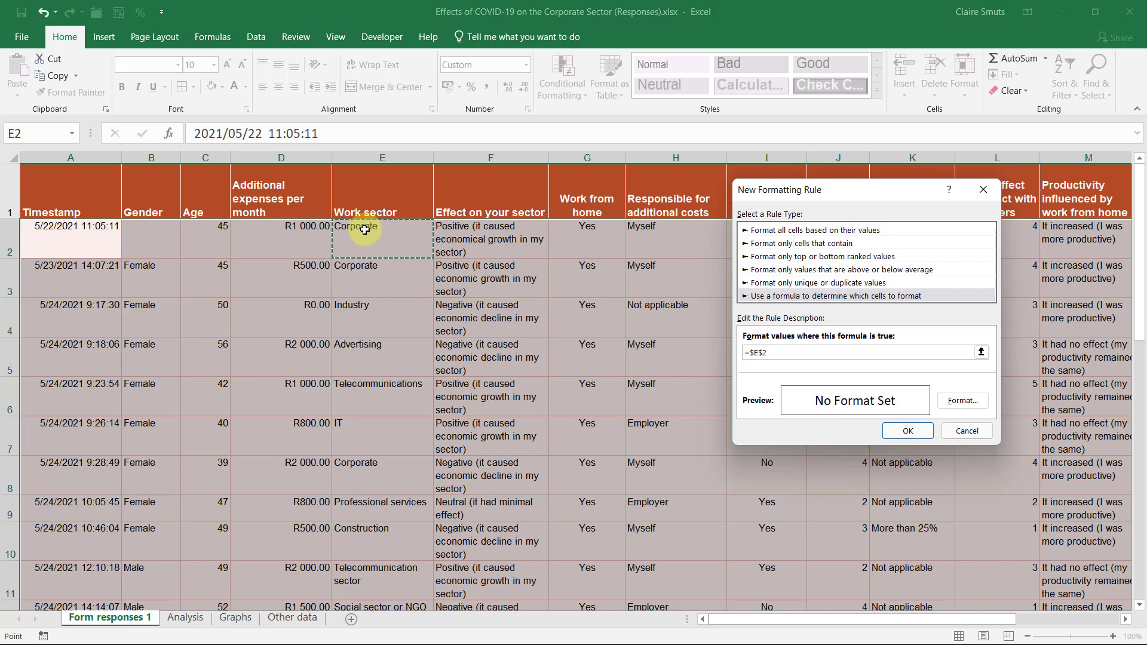
type("=\"")
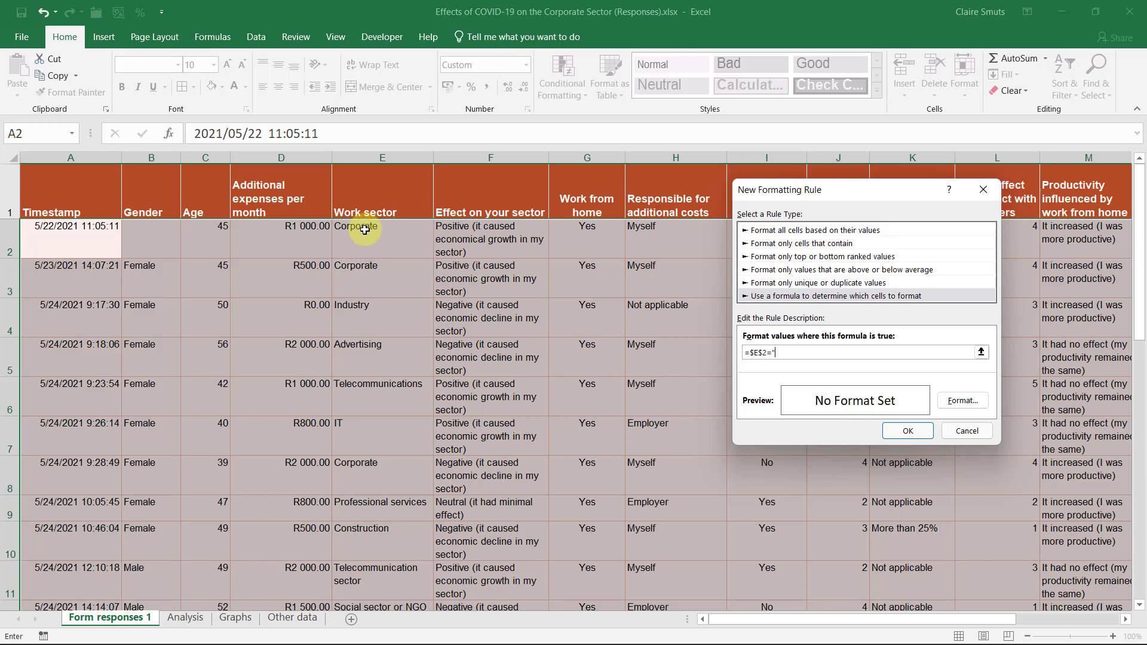
type("Corporate")
left_click(951, 404)
left_click(719, 272)
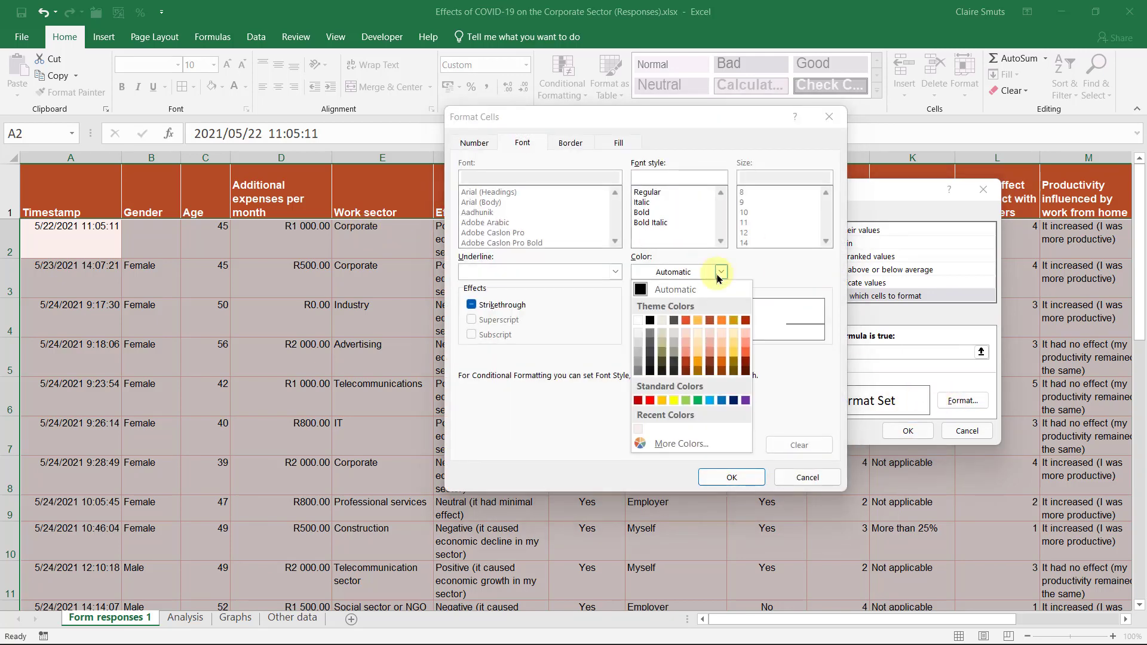
left_click(906, 432)
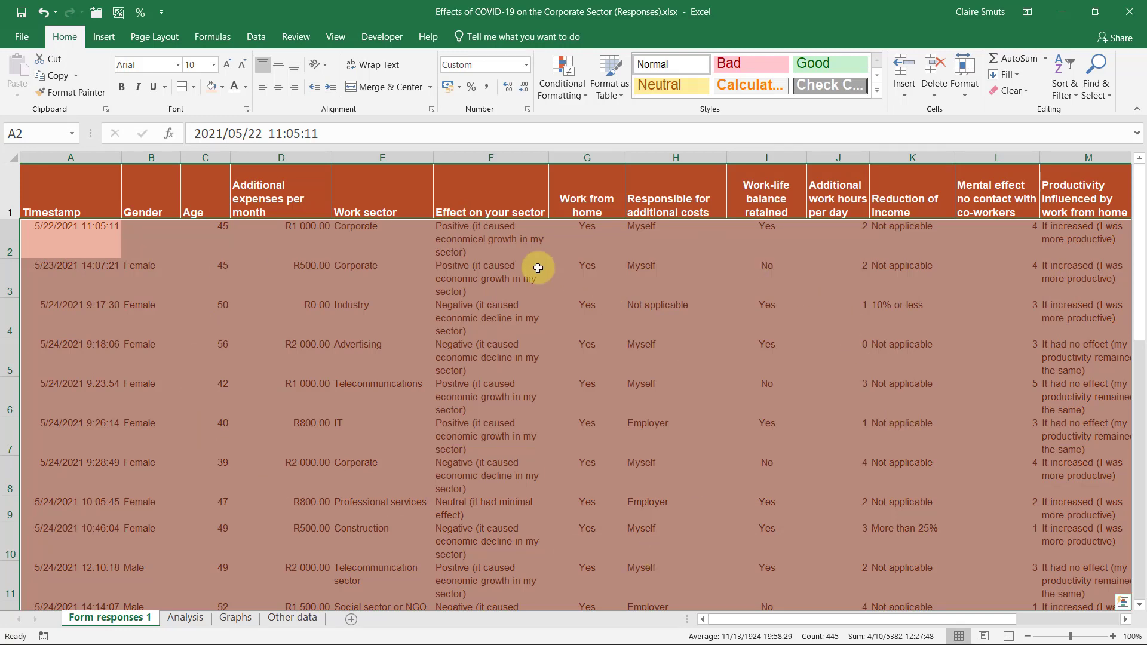
Edit the Corporate rule's formula to =E2="Corporate", removing the $ signs.
left_click(571, 94)
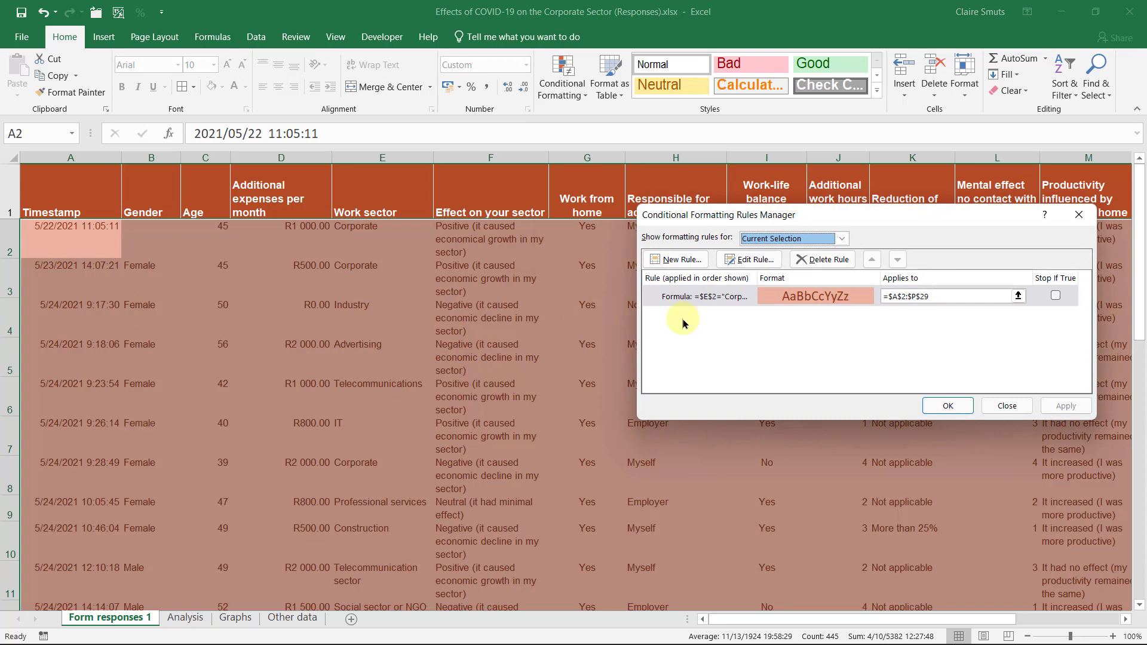
double_click(716, 297)
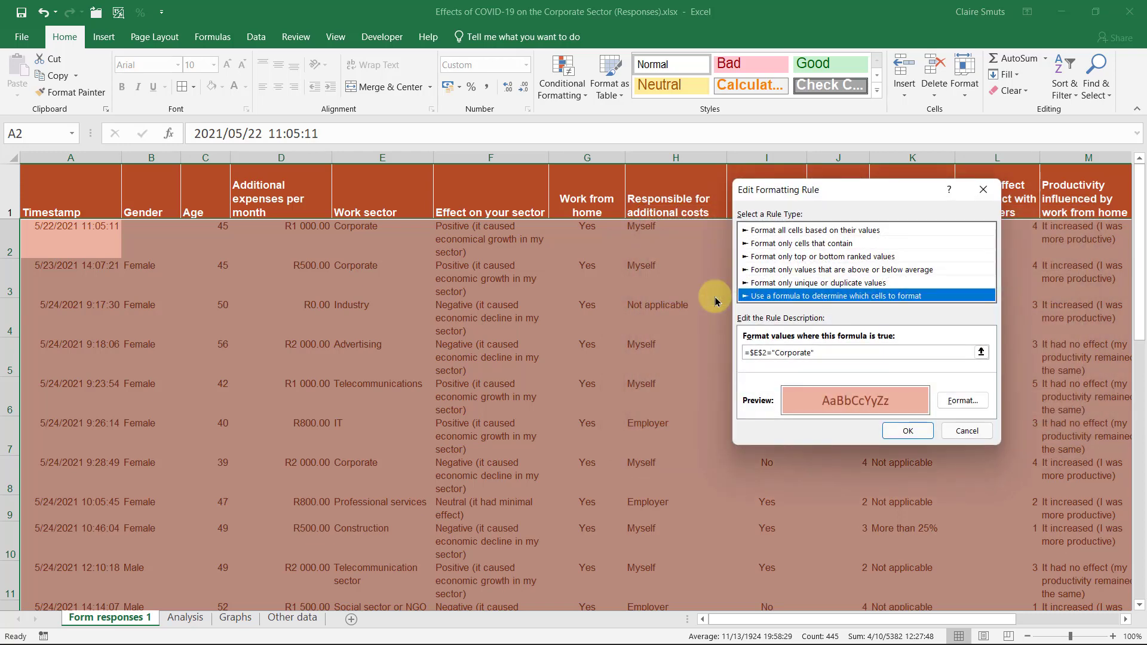
left_click(756, 353)
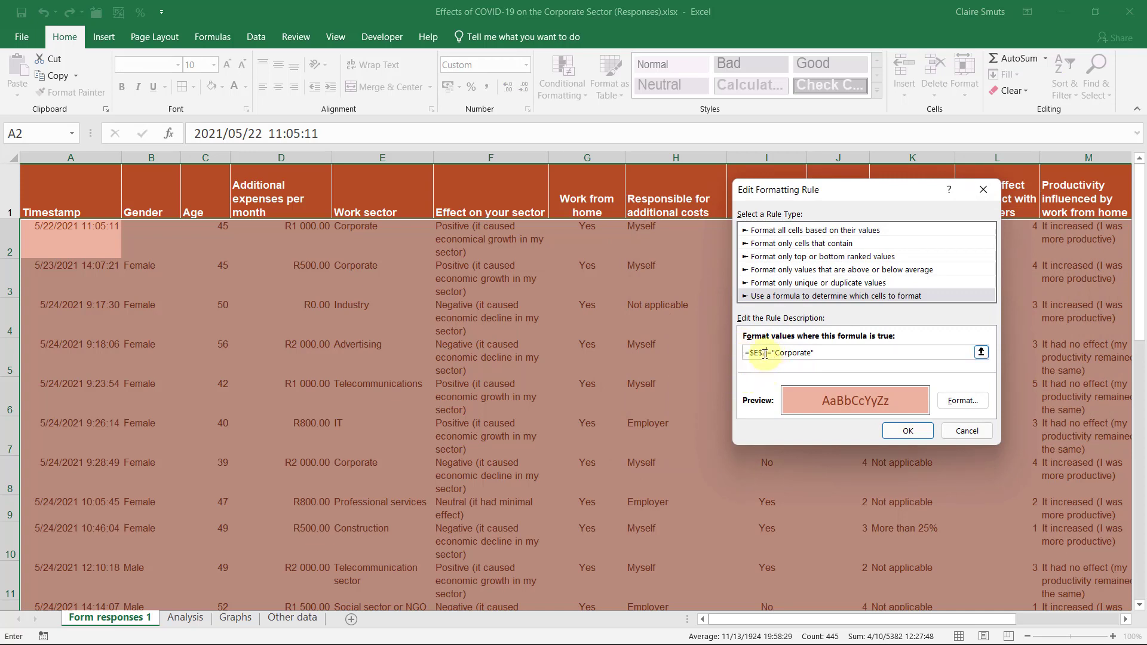
left_click(765, 352)
key("BackSpace")
type("2")
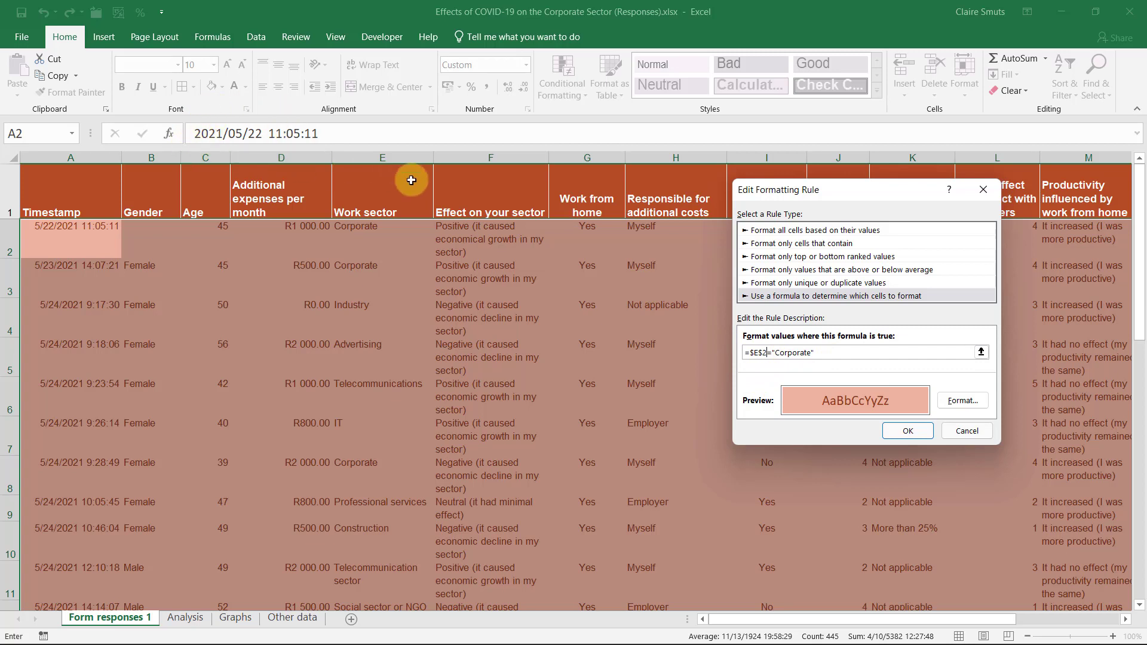
type("+")
key("Left")
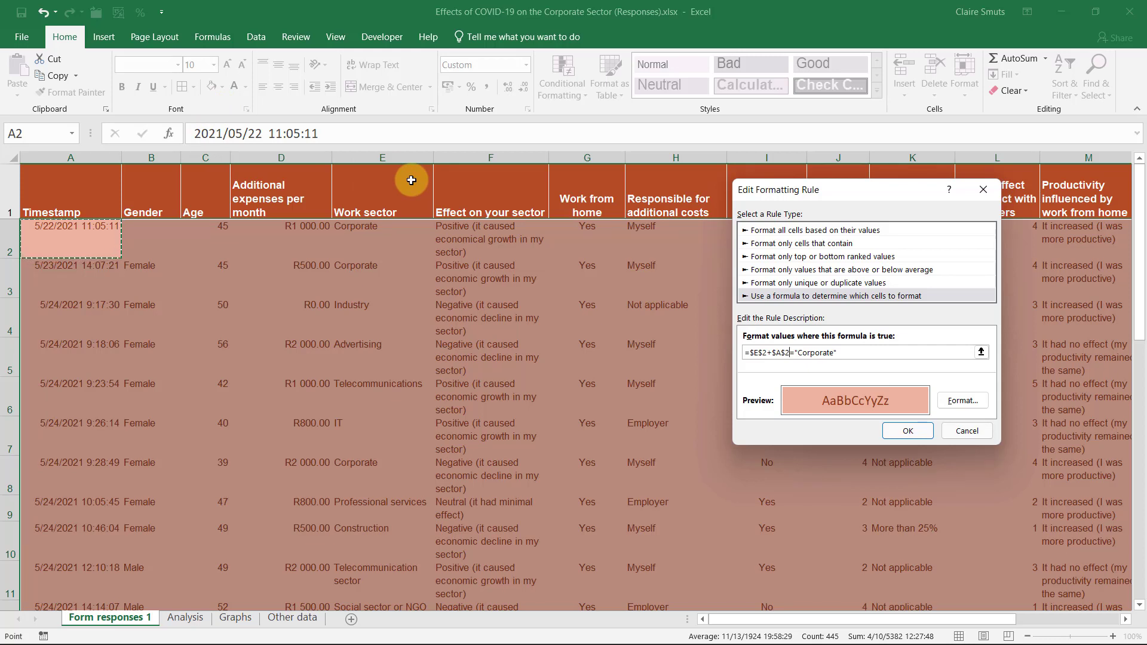
key("BackSpace")
key("BackSpace")
key("BackSpace")
key("BackSpace")
key("BackSpace")
key("BackSpace")
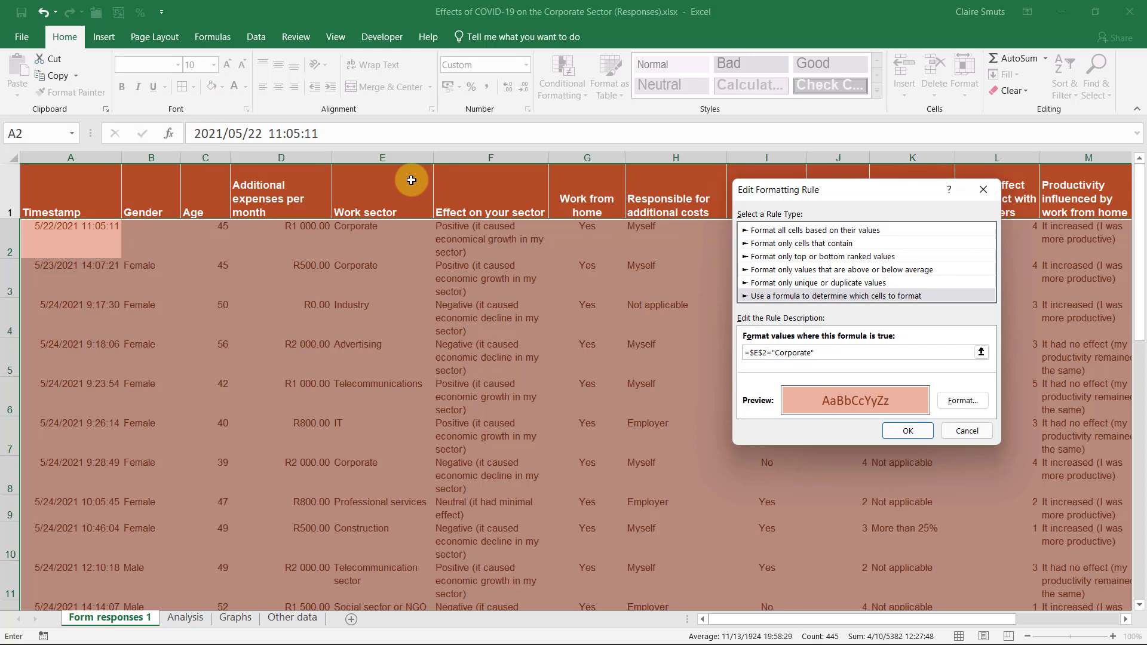
left_click(761, 354)
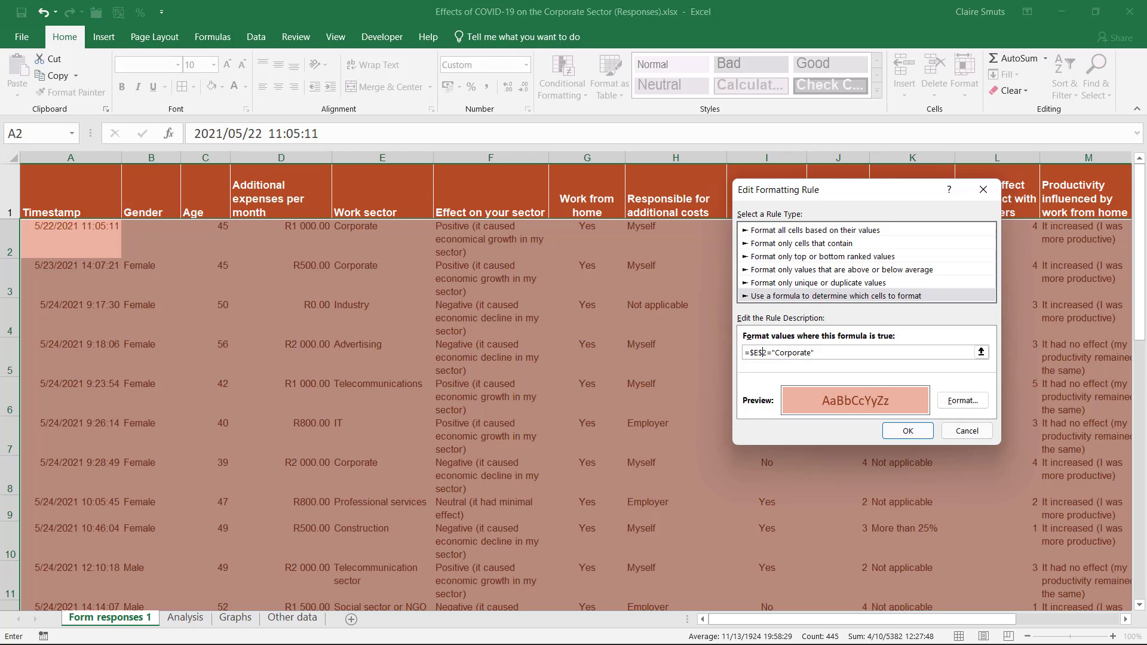
key("F4")
key("F4")
key("F4")
left_click(912, 430)
left_click(1064, 405)
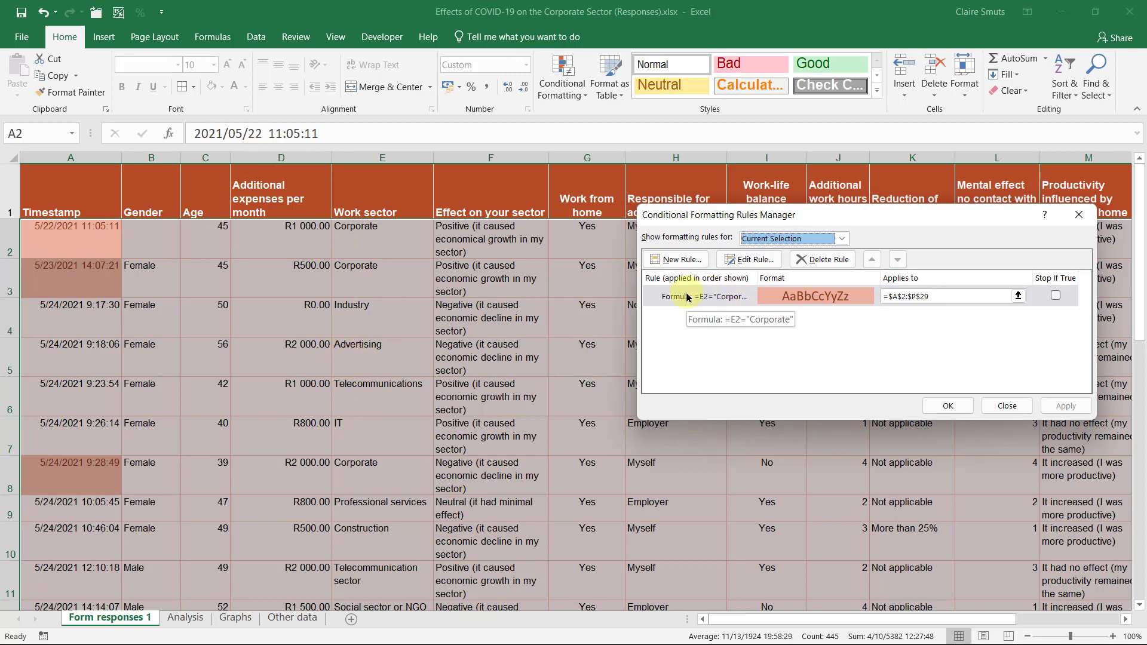
Change the rule formula to =$E2="Corporate", apply it, and close the Rules Manager.
double_click(729, 294)
left_click(743, 351)
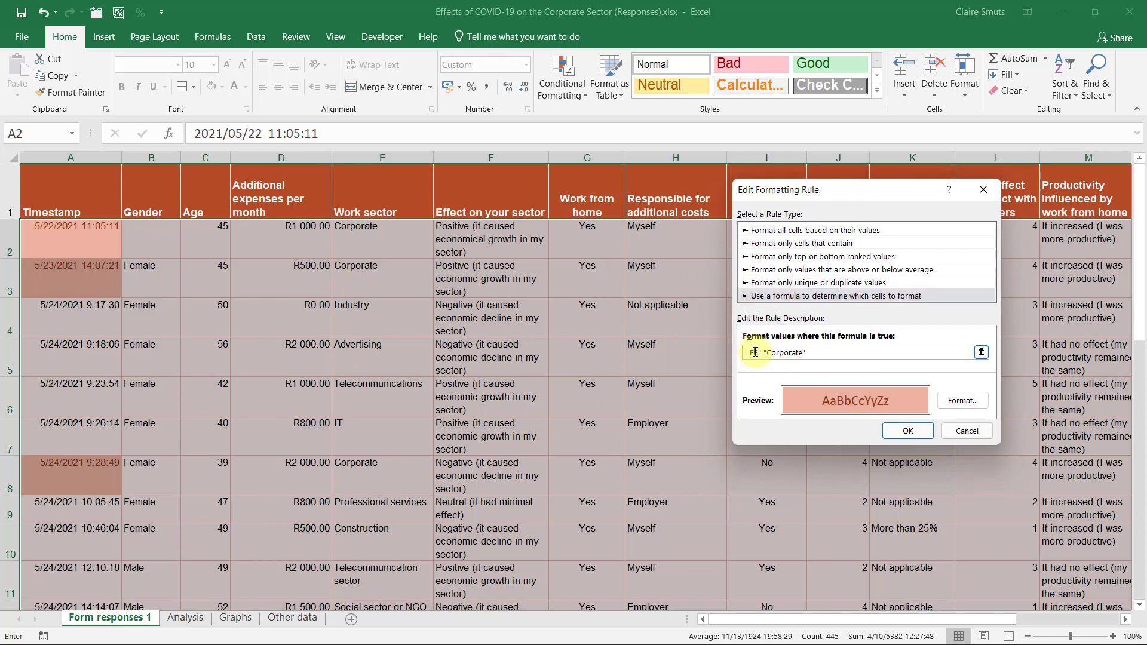
key("F4")
key("F4")
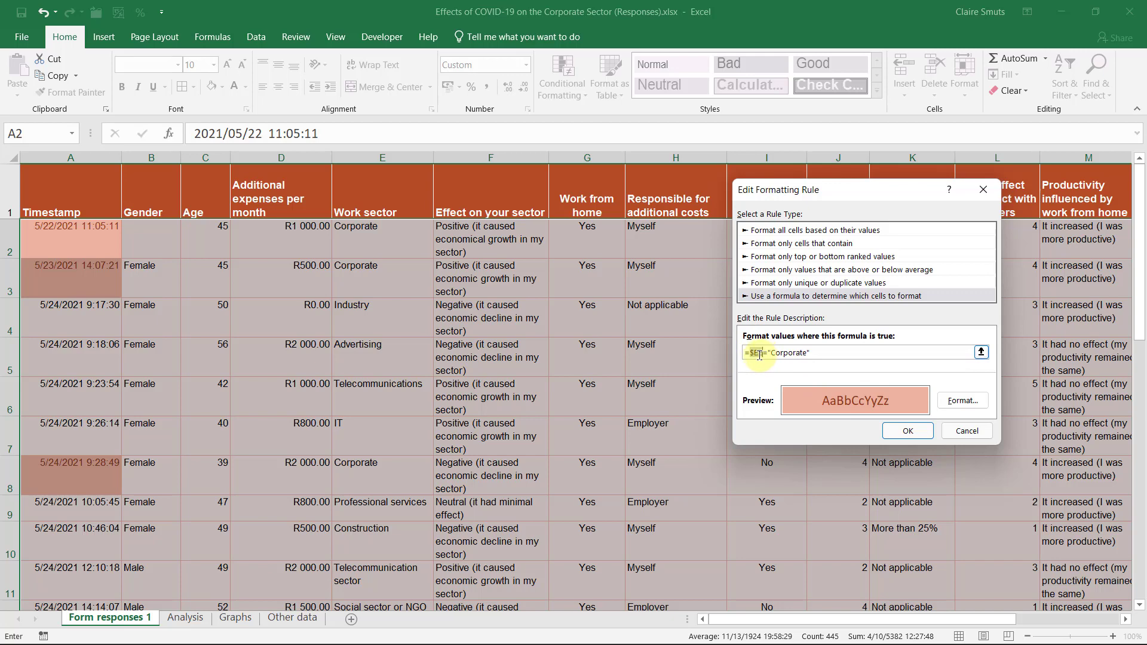
left_click(904, 430)
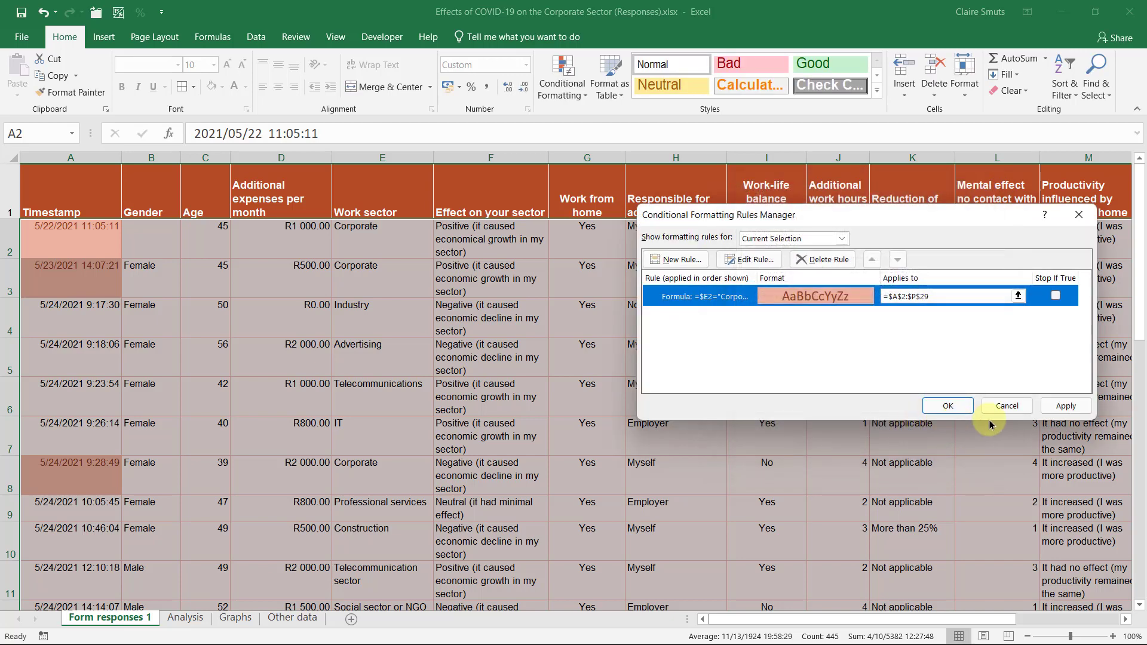
left_click(1066, 405)
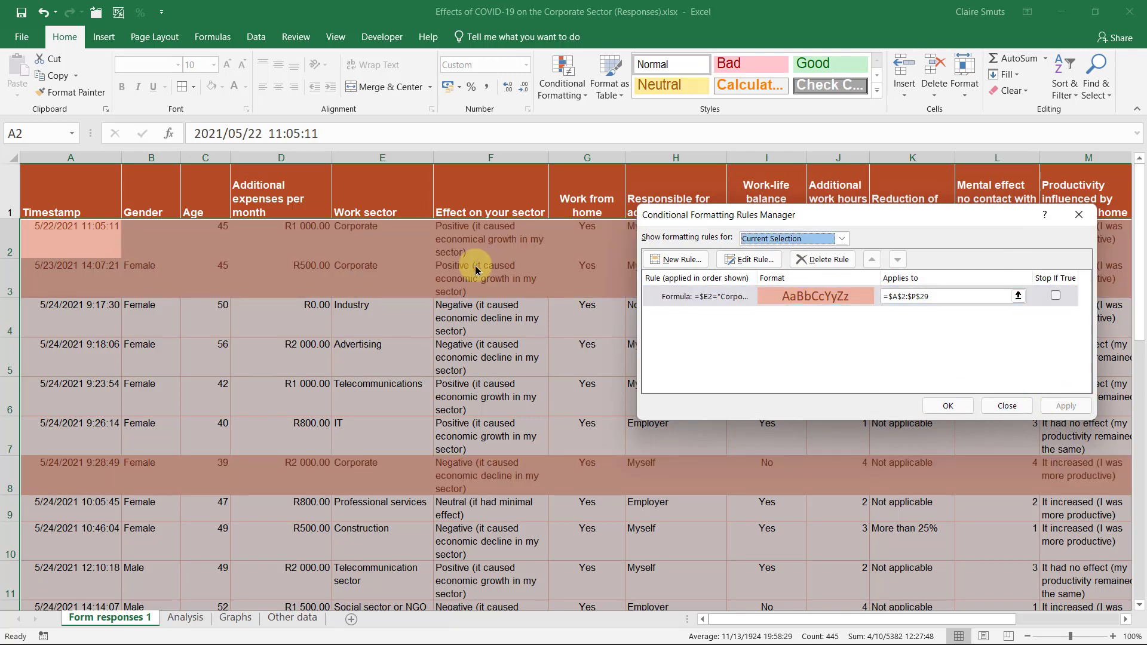
left_click(947, 406)
left_click(659, 423)
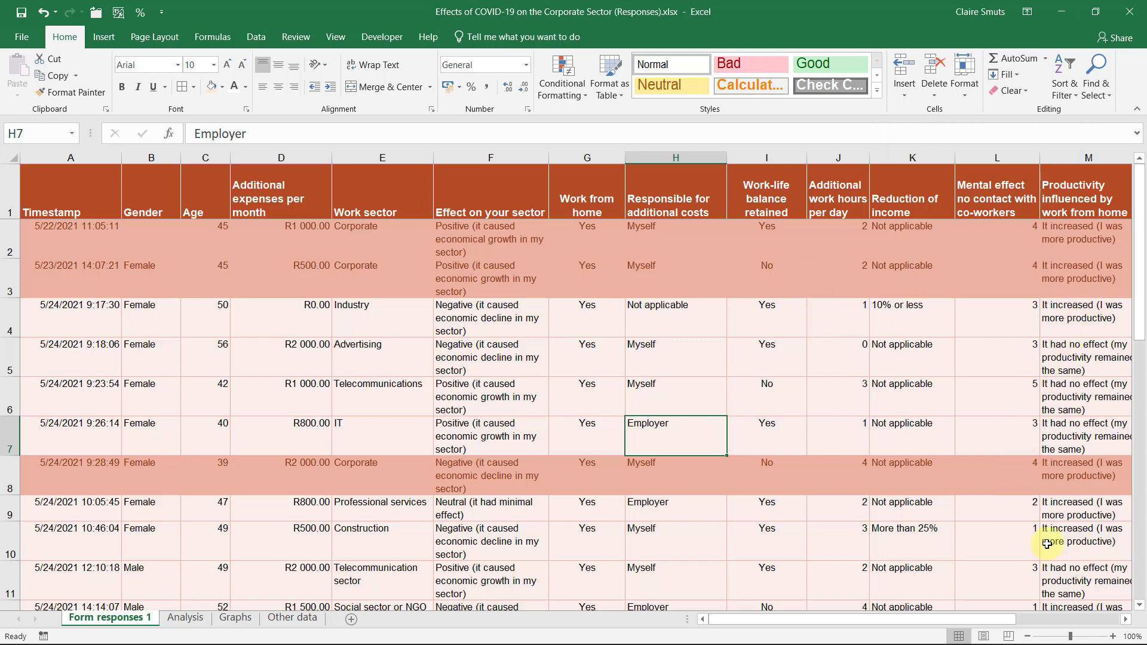
Scroll right to the later columns and select the Work-life balance retained column I.
left_click_drag(938, 625, 1043, 640)
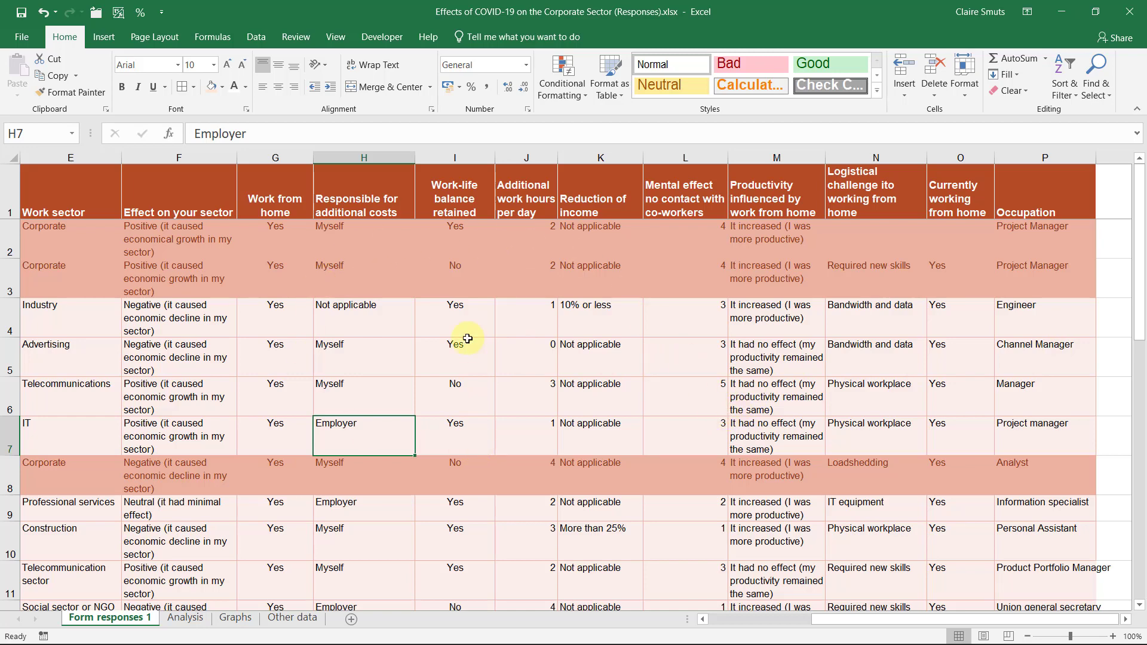
left_click(465, 157)
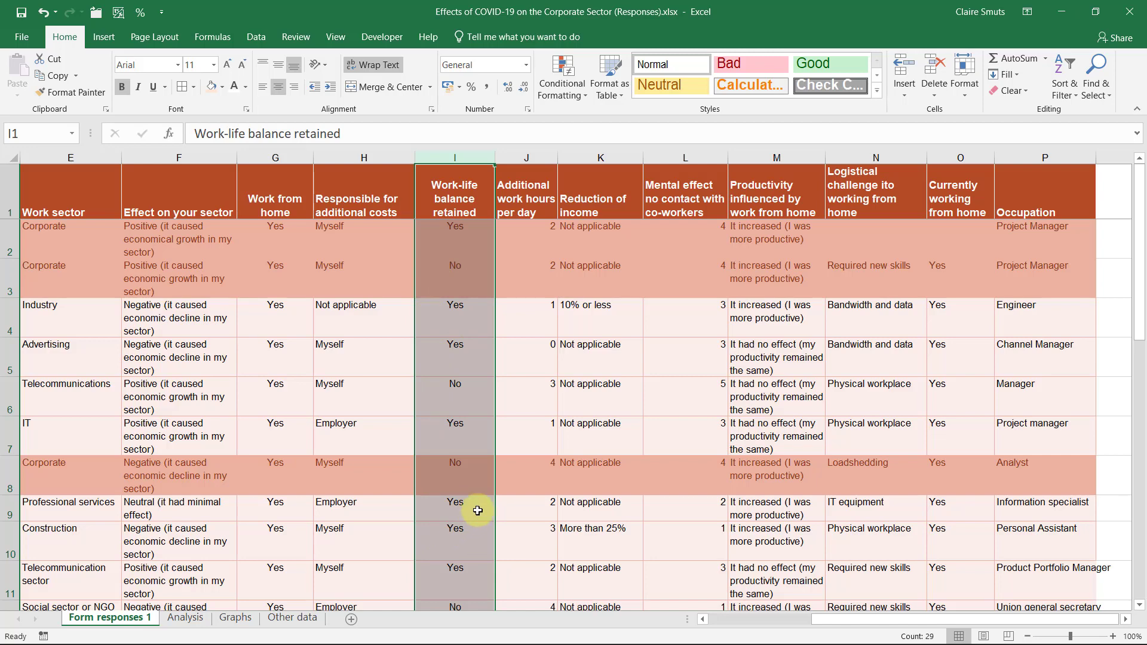
Select the Work-life balance and Additional work hours cells I2:J29 after several trial selections.
left_click_drag(462, 391, 523, 389)
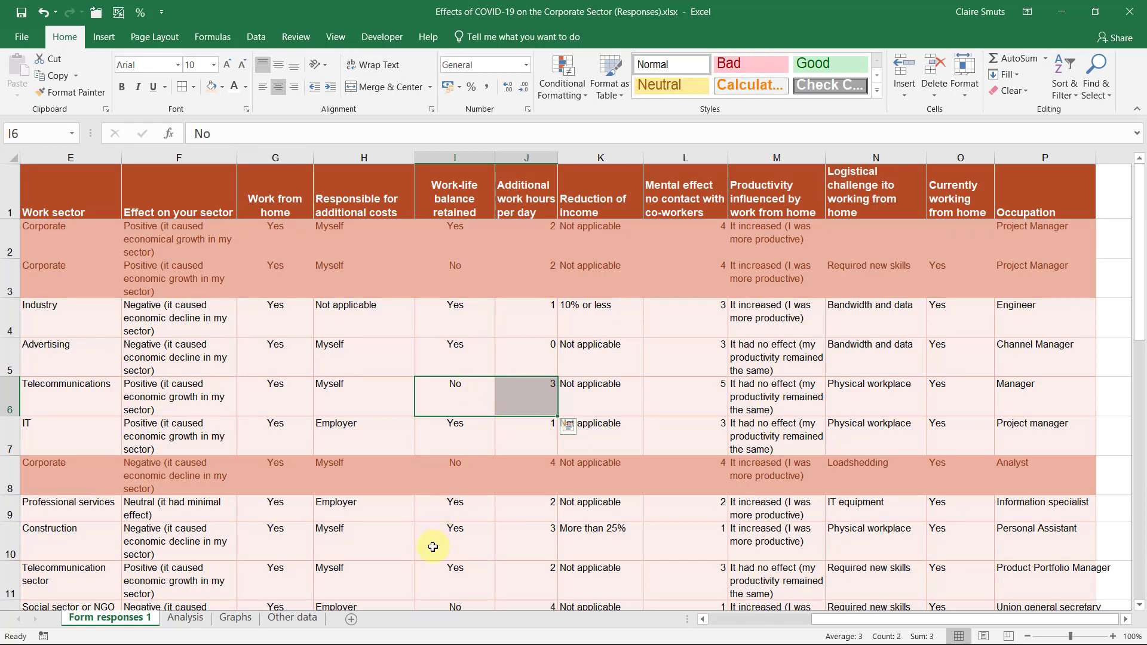
left_click_drag(442, 543, 468, 548)
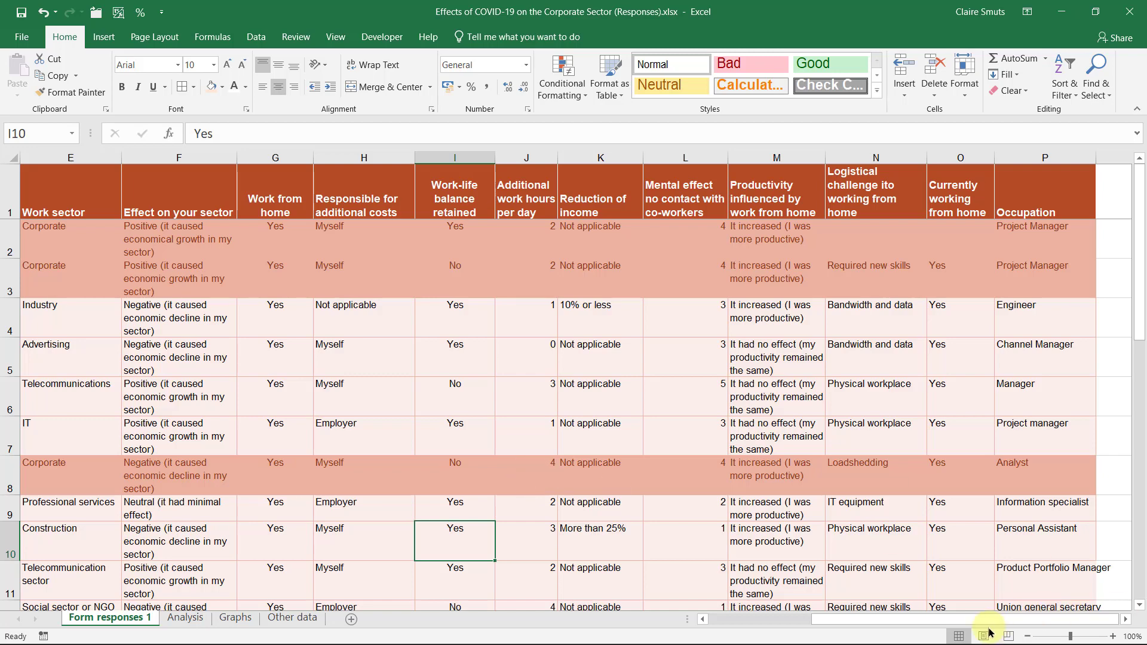
left_click_drag(509, 530, 149, 548)
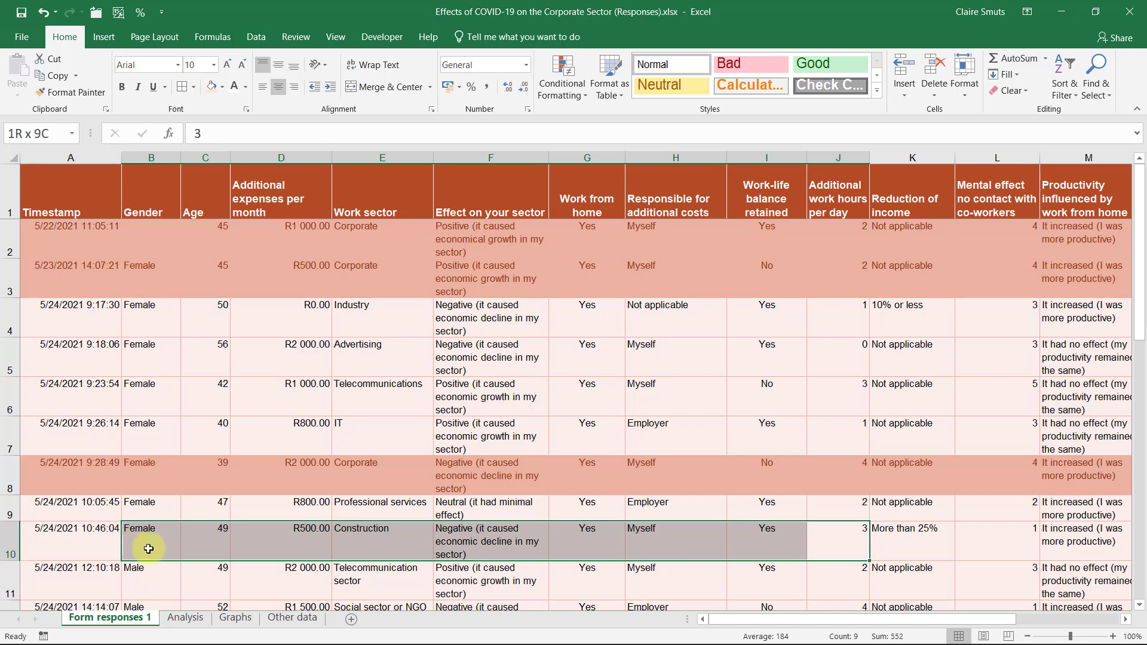
left_click_drag(146, 392, 889, 389)
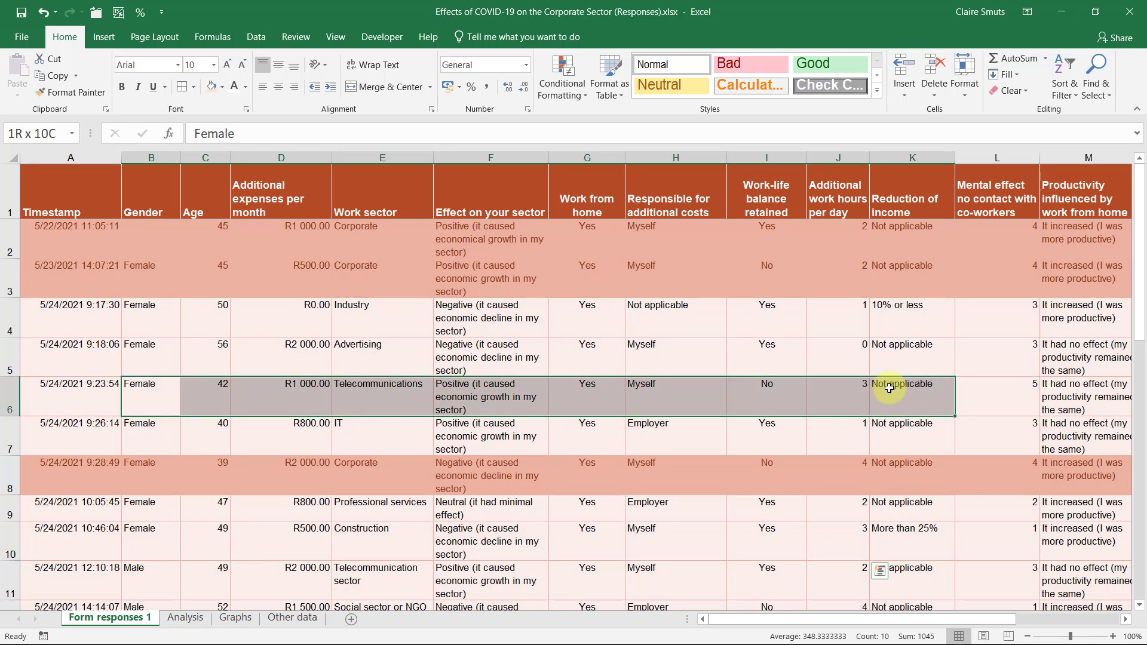
left_click(134, 395)
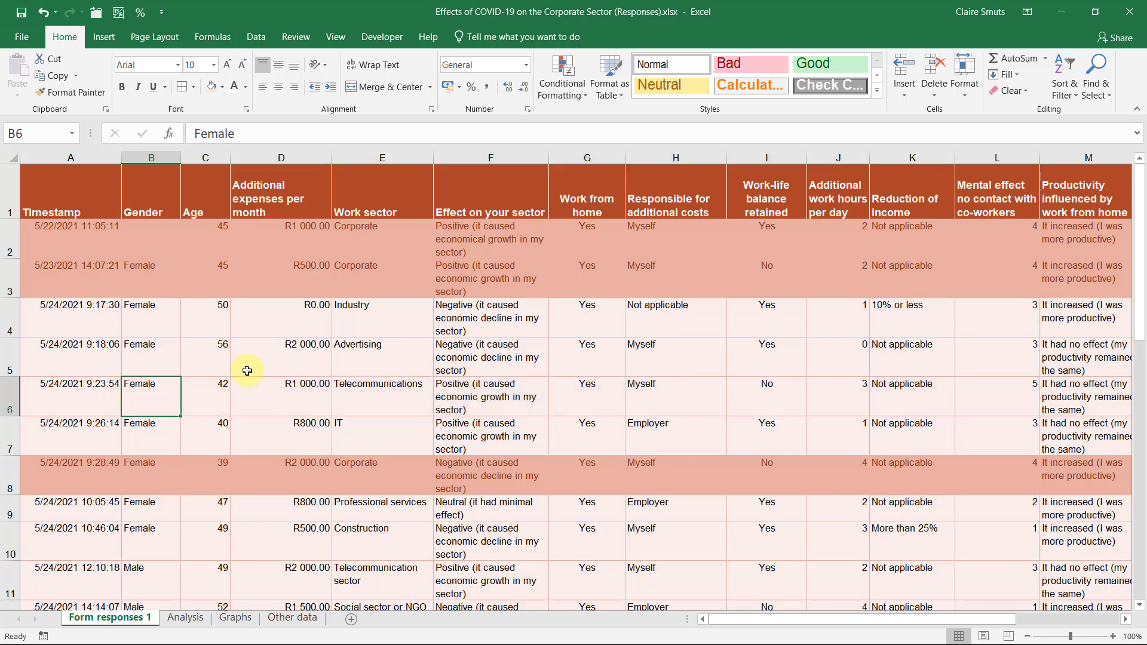
left_click(767, 394, "ctrl")
left_click(830, 393, "ctrl")
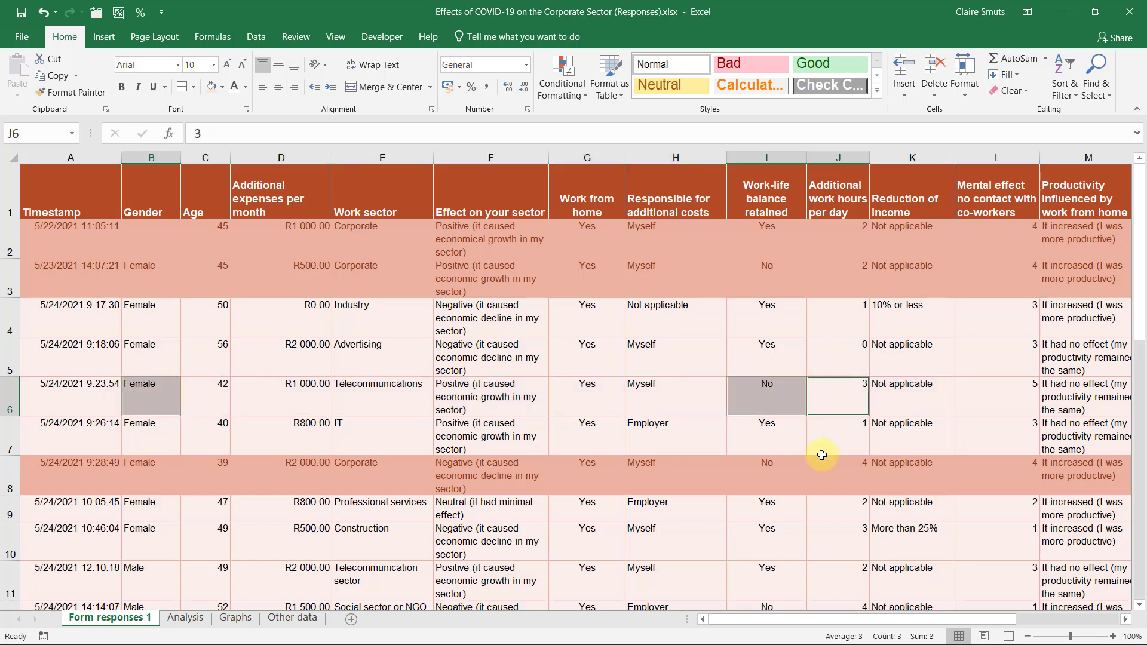
left_click(820, 392)
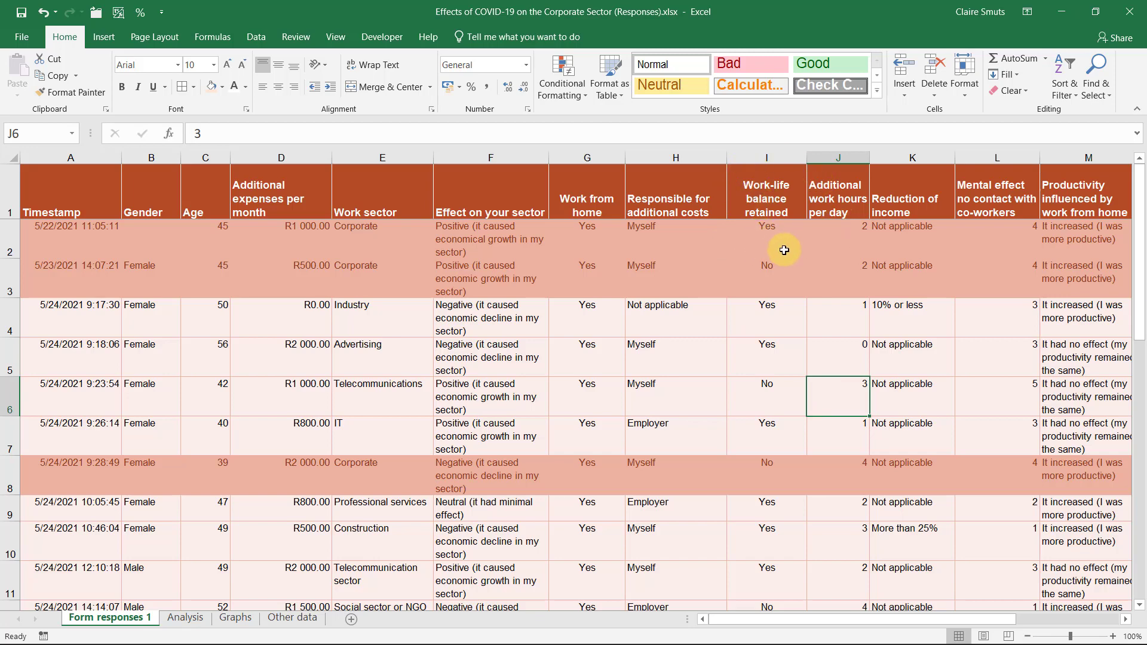
left_click_drag(782, 239, 821, 233)
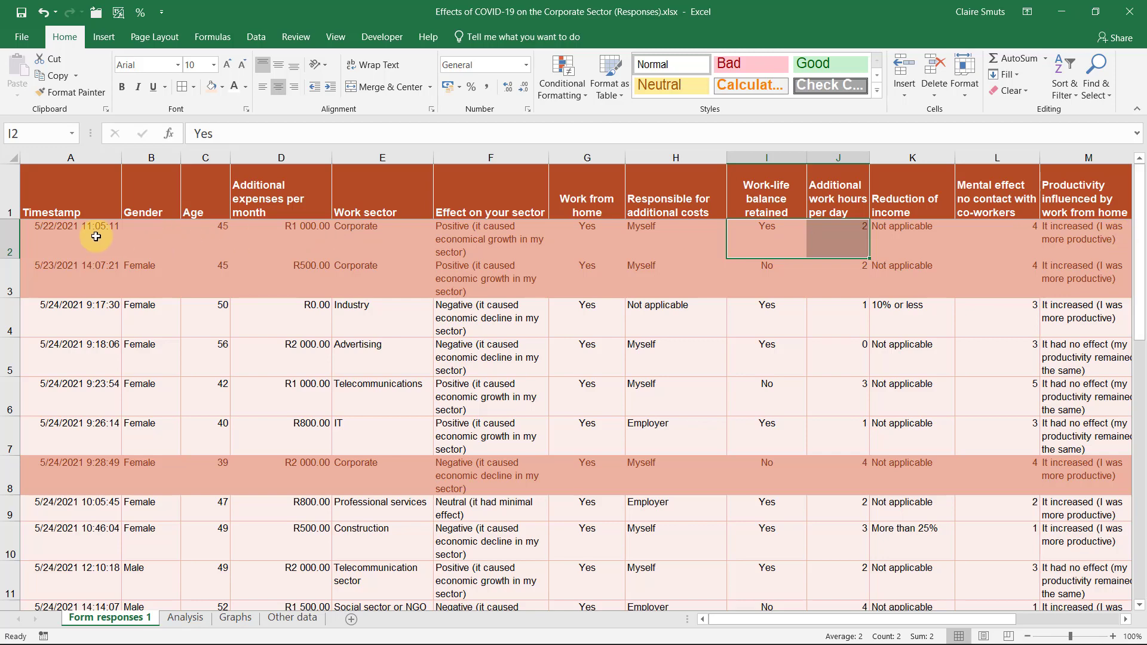
left_click_drag(767, 238, 860, 582)
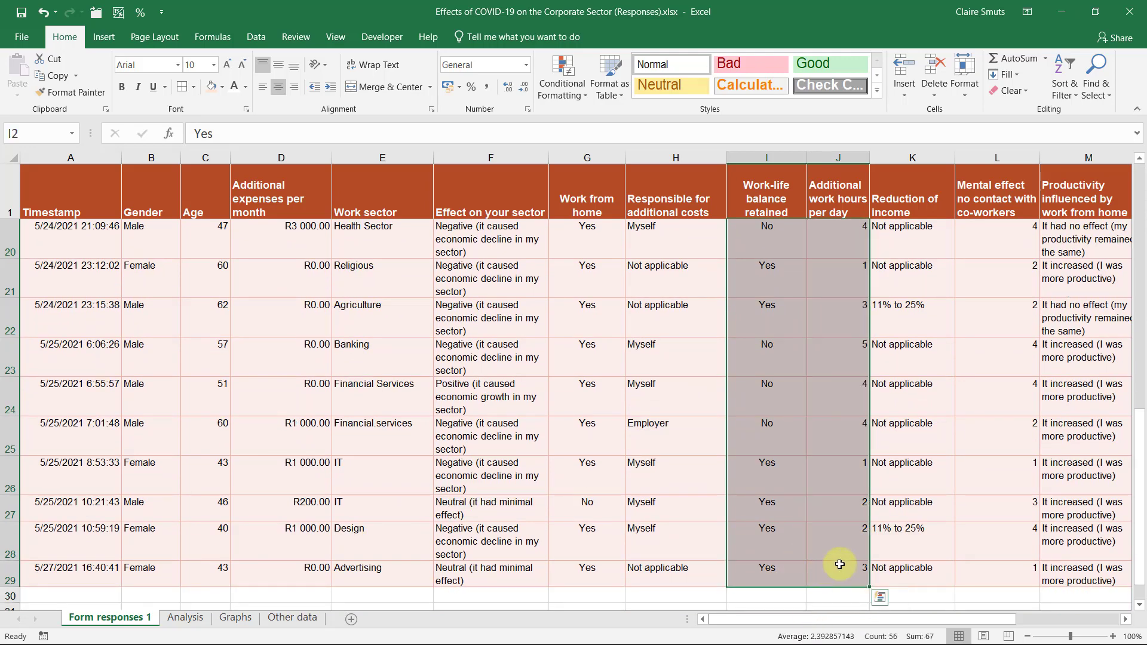
scroll(855, 541, "up", 6)
Start a new formula rule entering =AND(I2="Yes",J2>2) for the balance and hours cells.
left_click(582, 89)
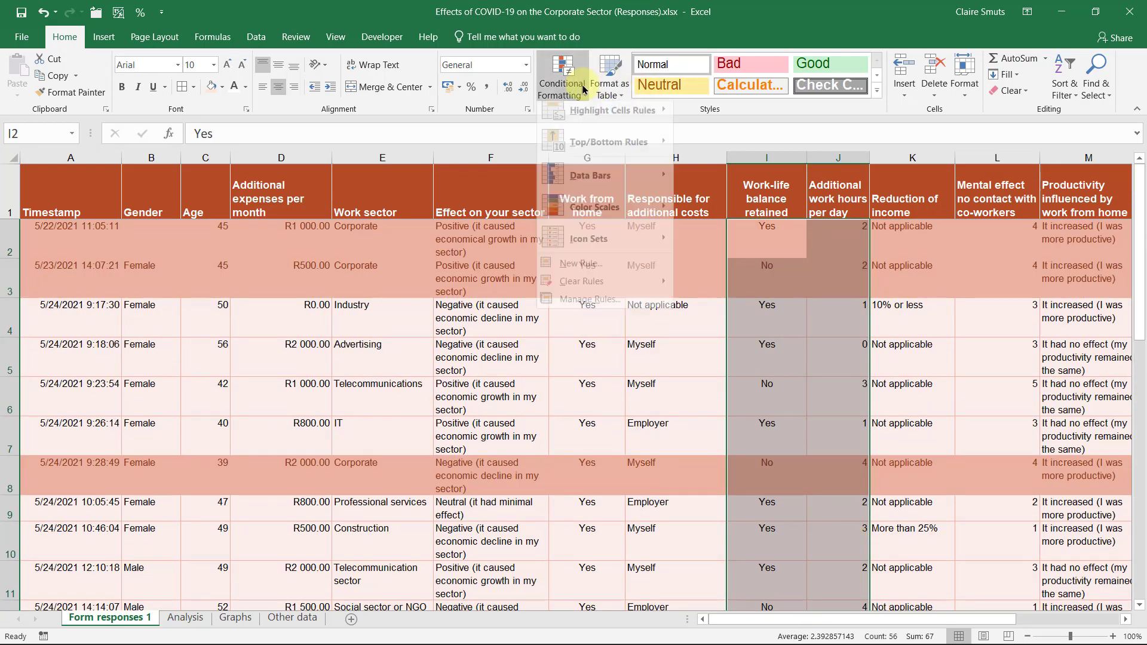
left_click(582, 272)
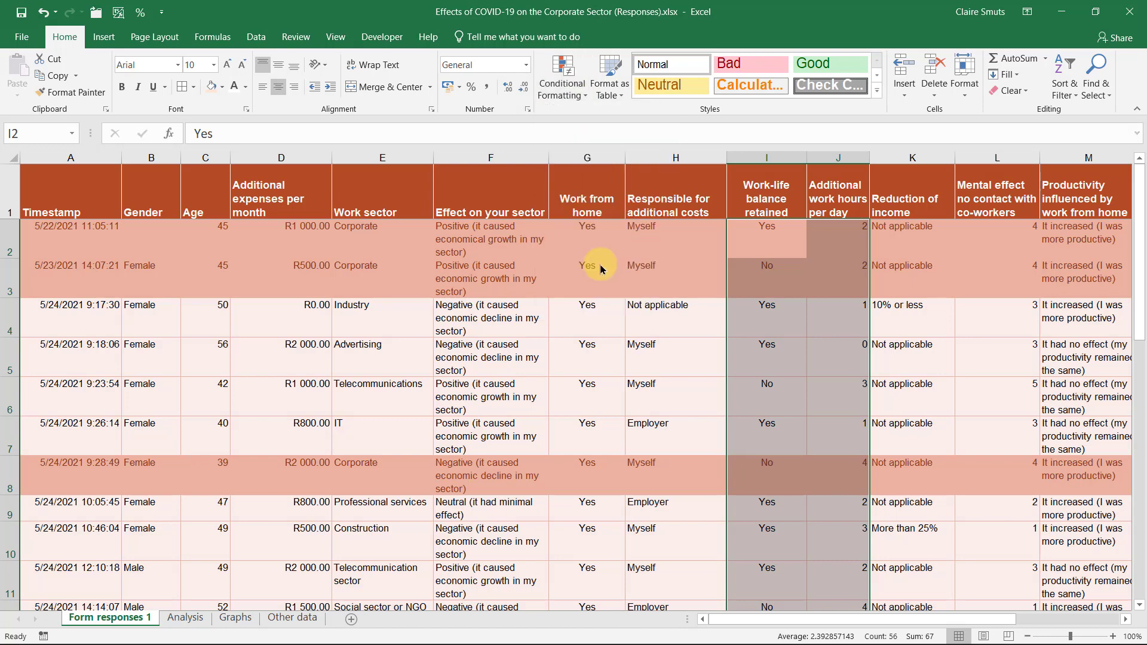
left_click(832, 281)
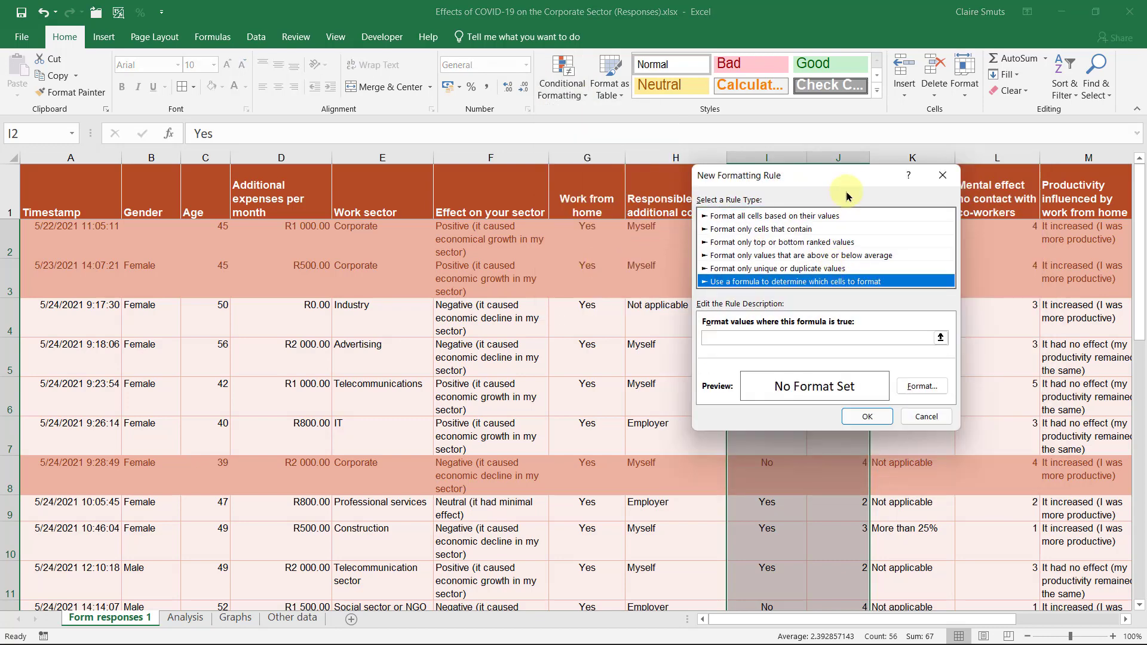
left_click_drag(853, 174, 562, 257)
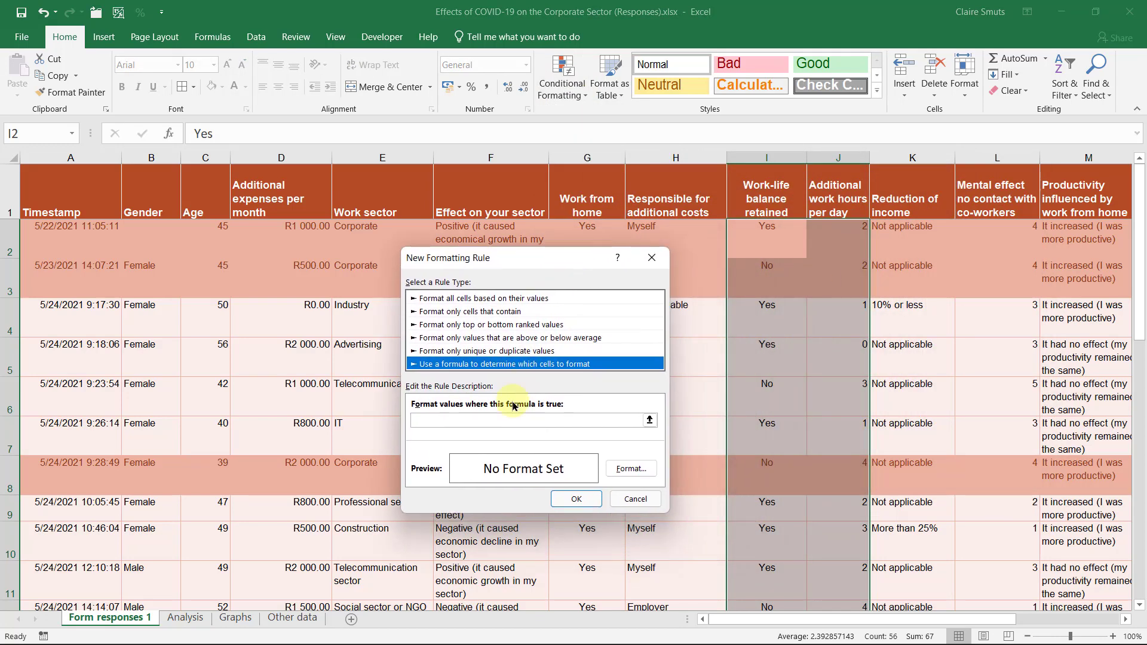
left_click(513, 421)
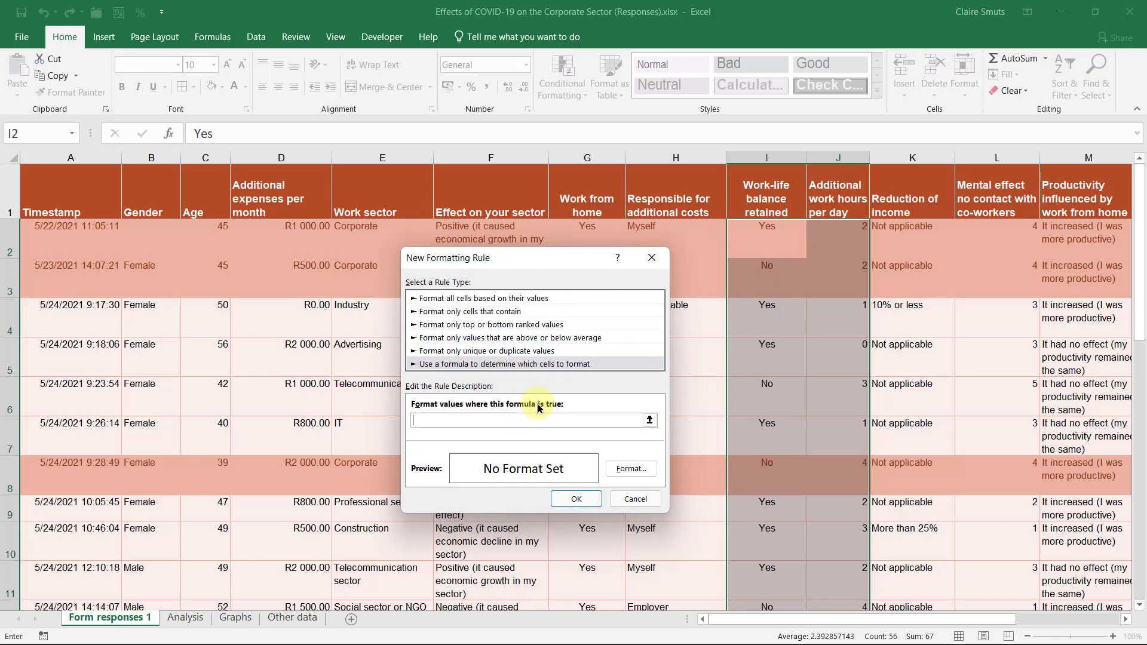
type("=And(")
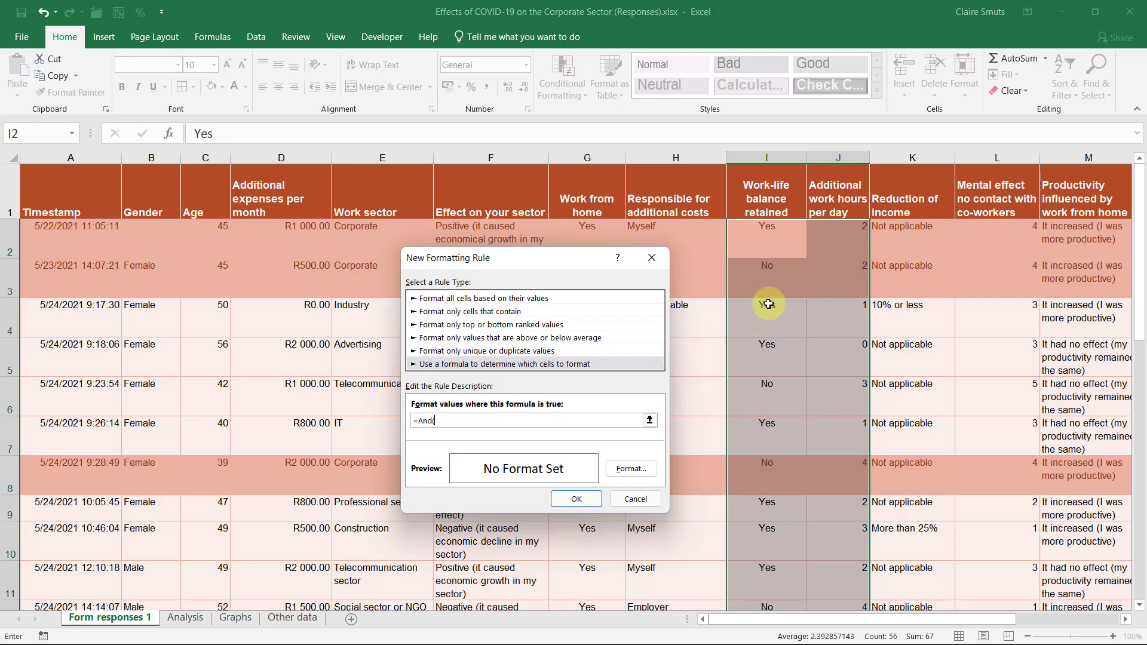
left_click(771, 239)
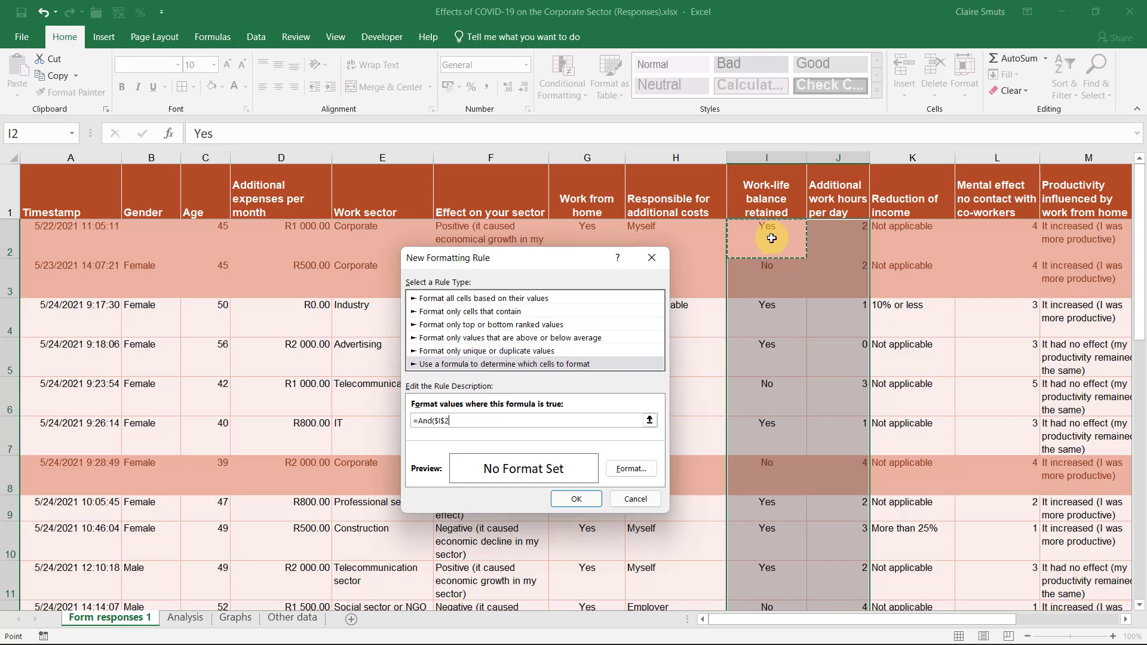
type("=\"Yes\",")
left_click(857, 238)
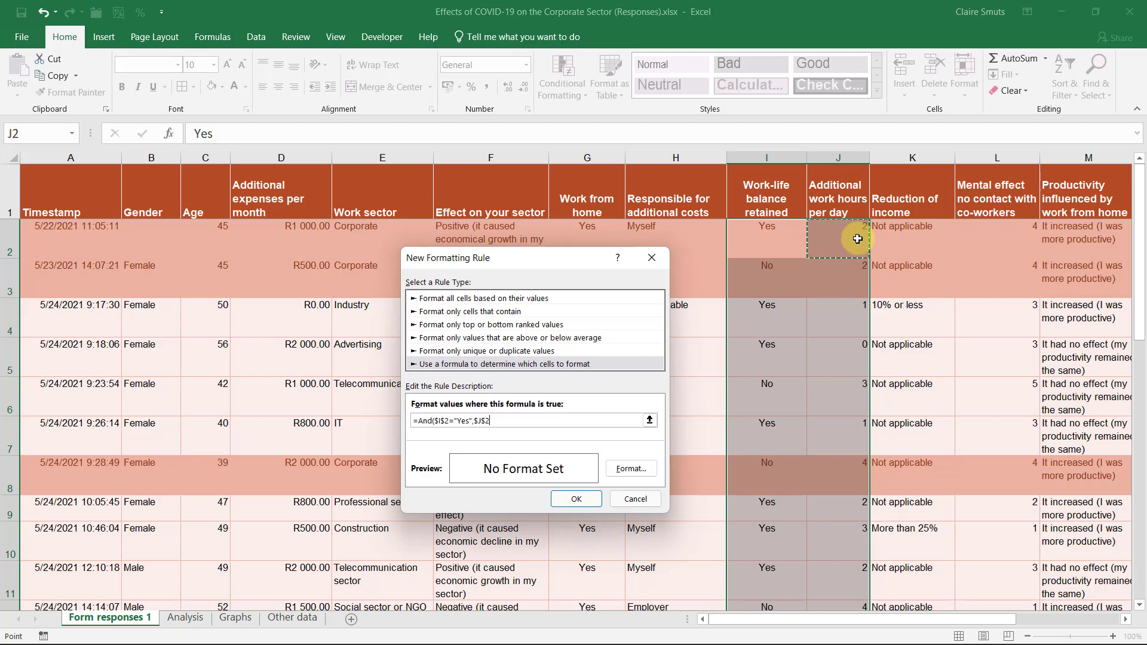
type(">2)")
Give the rule an orange fill, change the references to $I2 and $J2, and confirm.
left_click(631, 472)
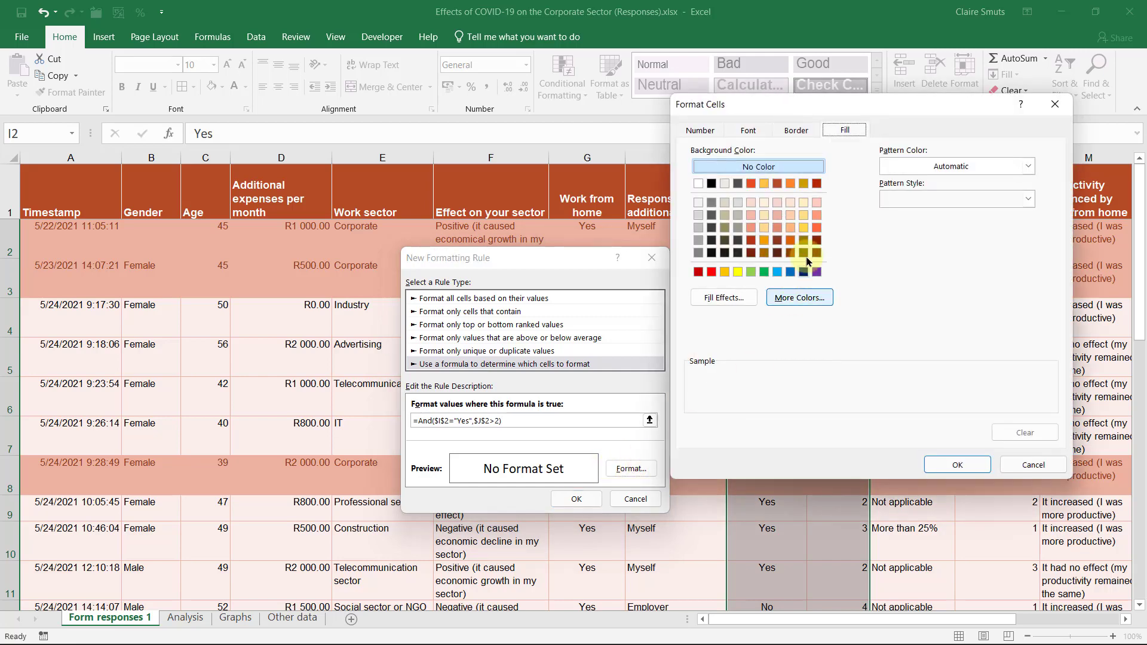
double_click(789, 231)
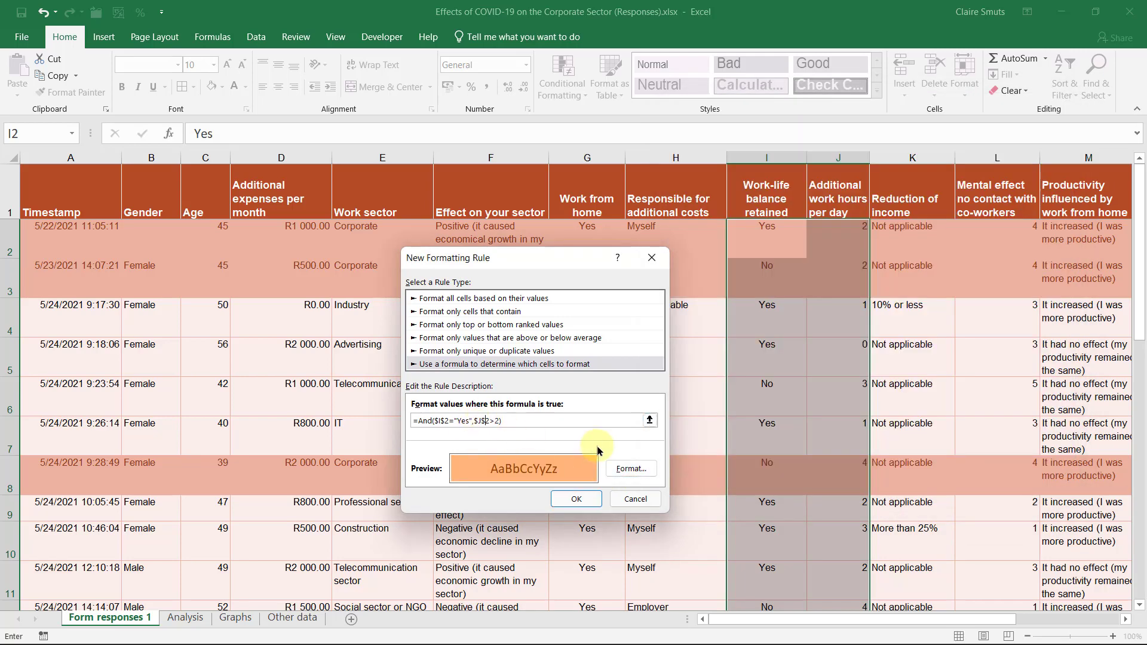
key("F4")
key("F4")
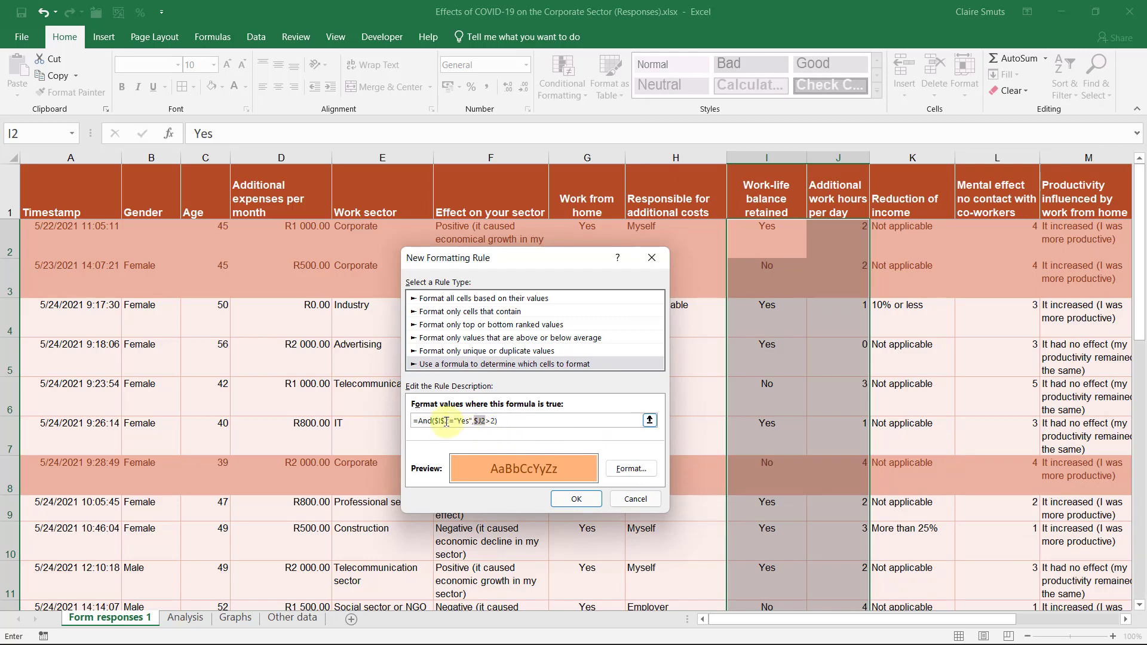
left_click(442, 418)
key("F4")
key("F4")
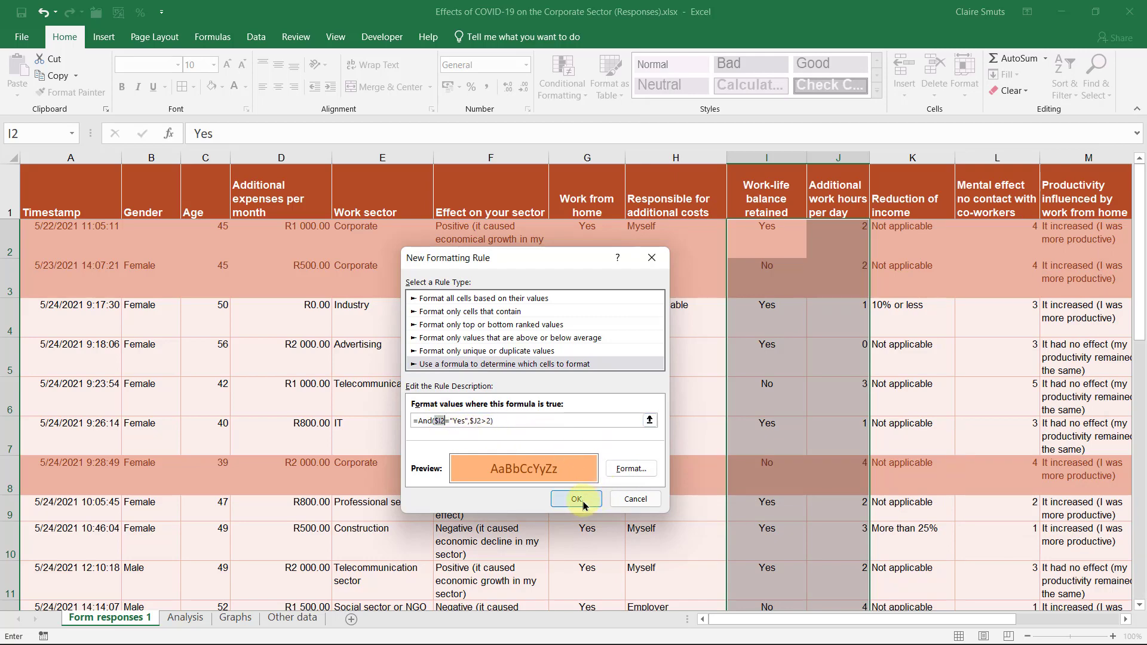
left_click(577, 499)
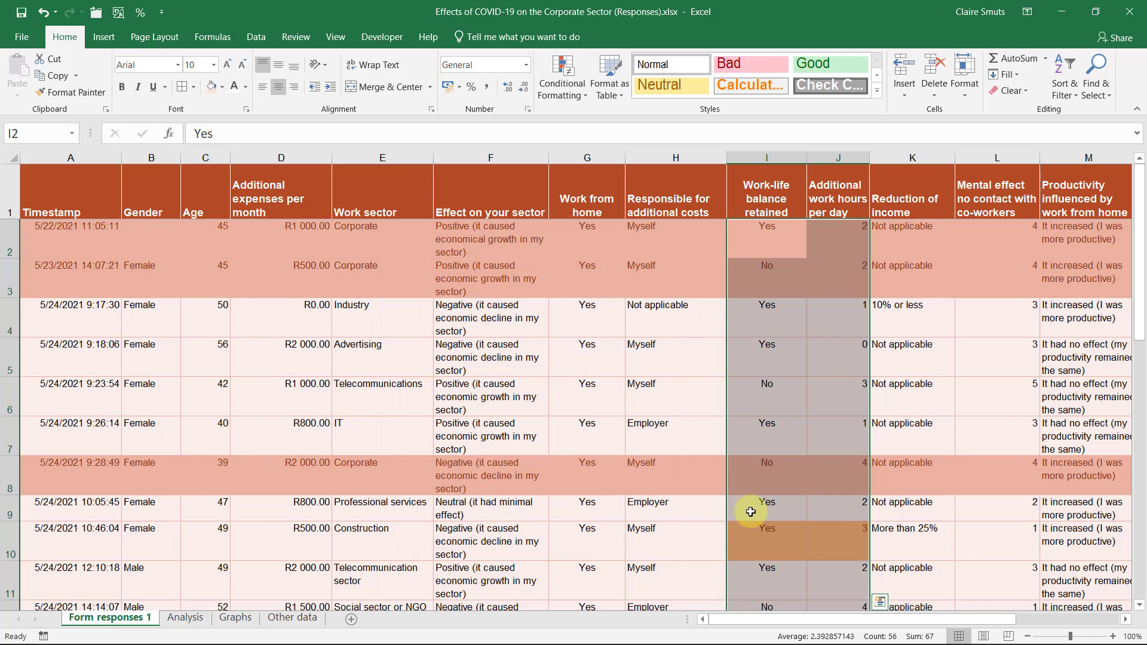
scroll(747, 510, "down", 2)
scroll(844, 443, "down", 1)
scroll(843, 443, "down", 2)
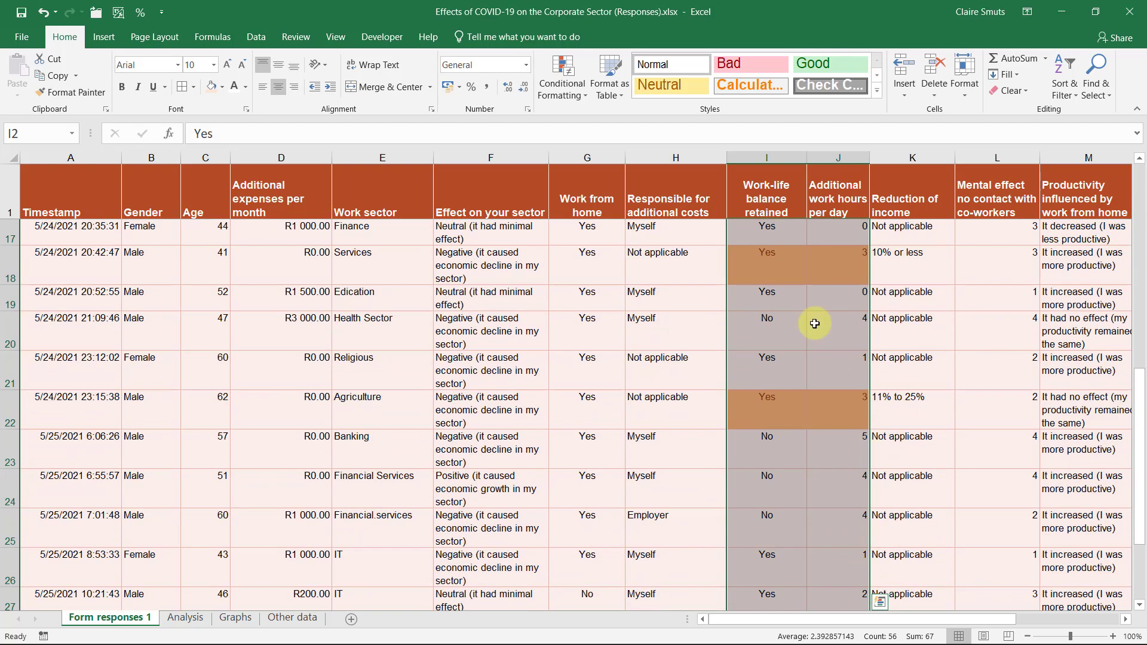
scroll(791, 410, "down", 2)
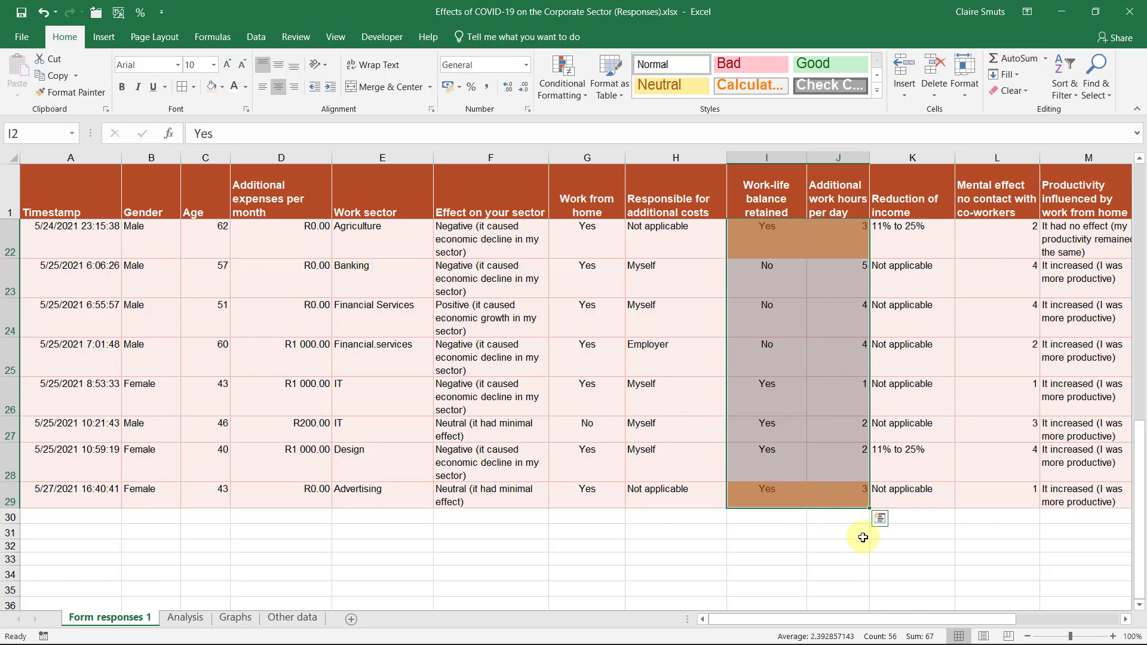
scroll(862, 536, "up", 7)
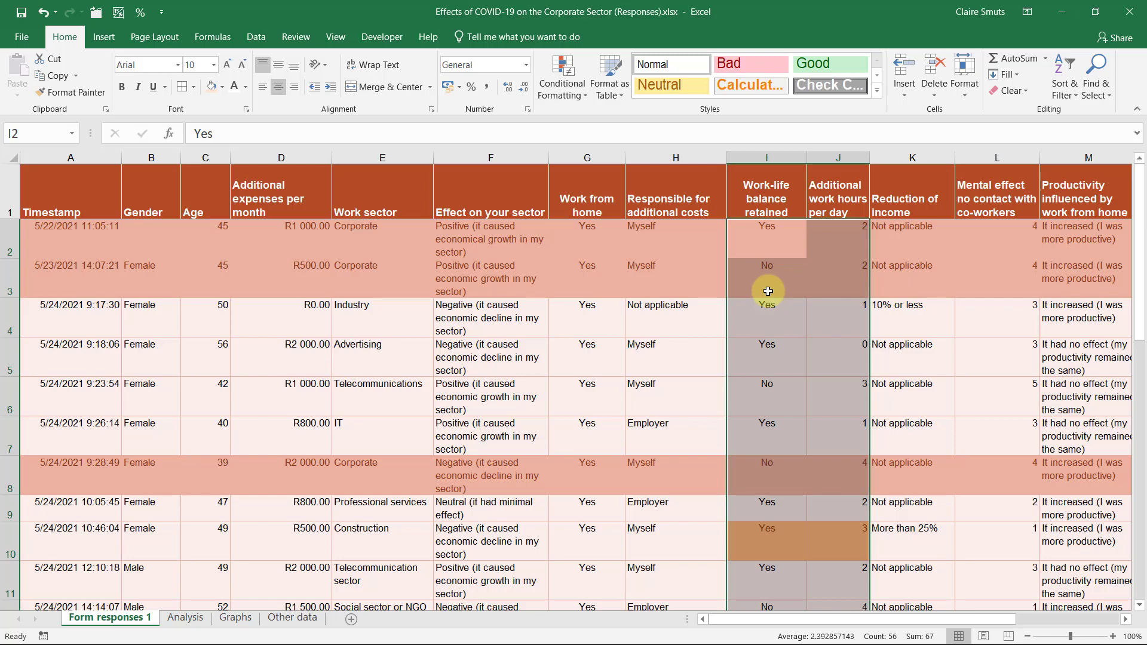
left_click(552, 94)
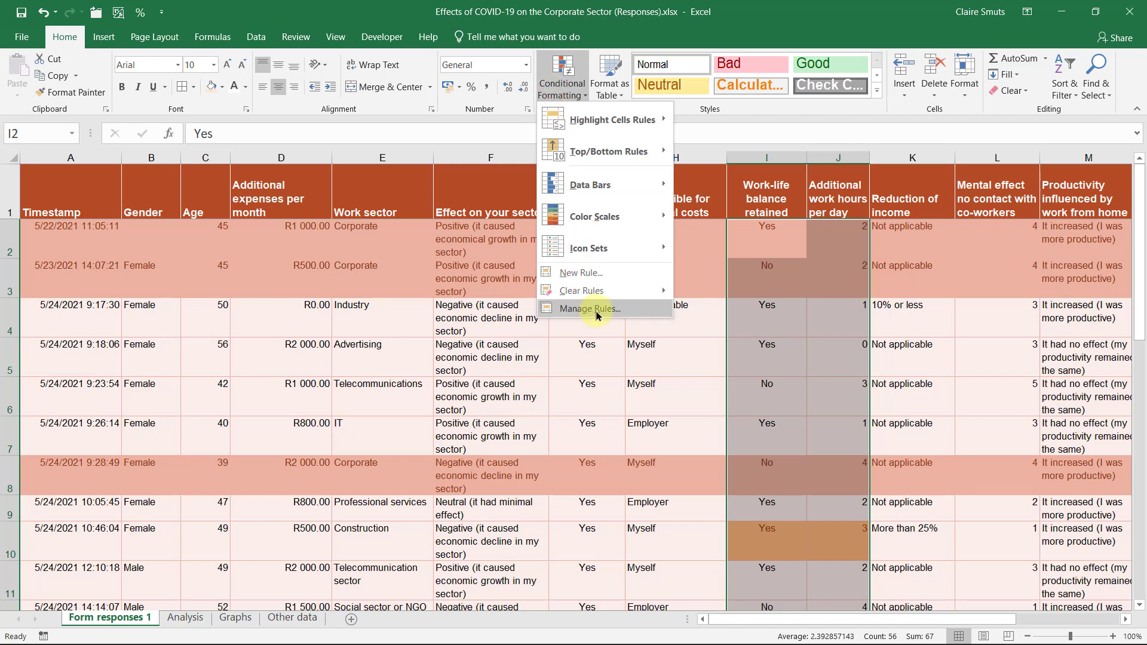
left_click(576, 307)
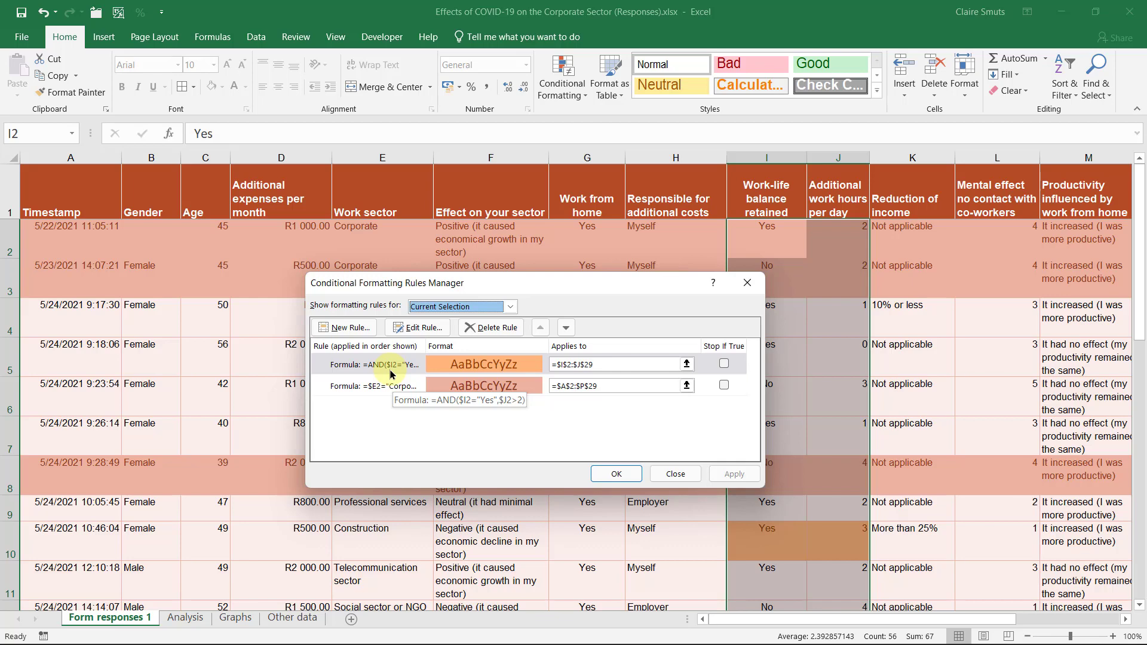
left_click(615, 473)
left_click(808, 347)
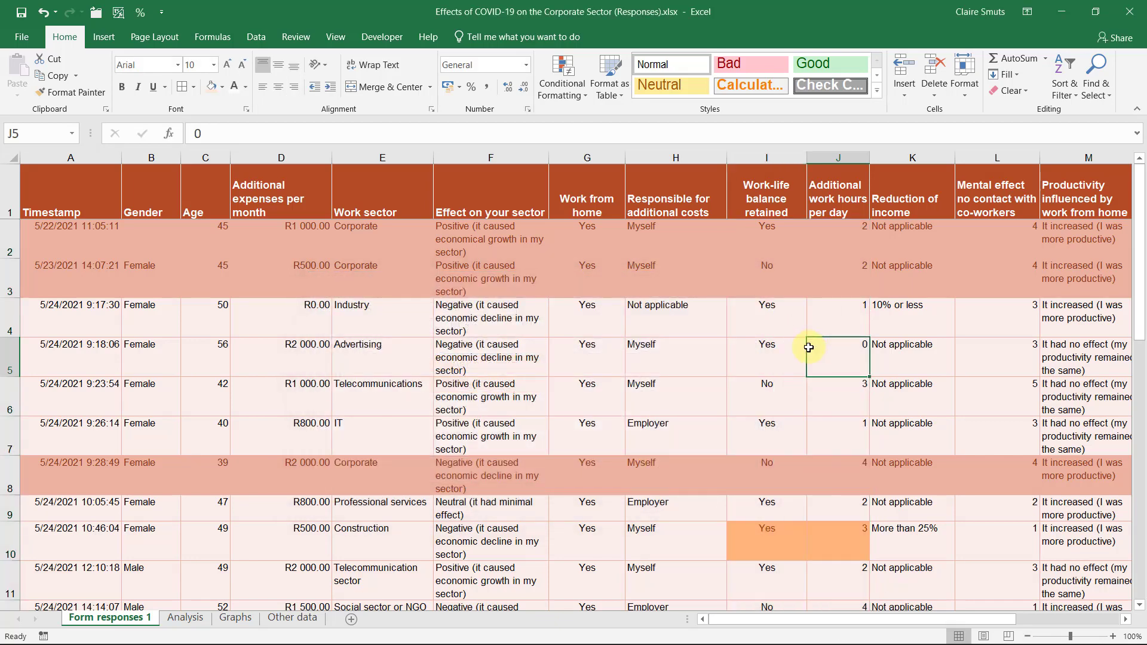
scroll(799, 435, "down", 3)
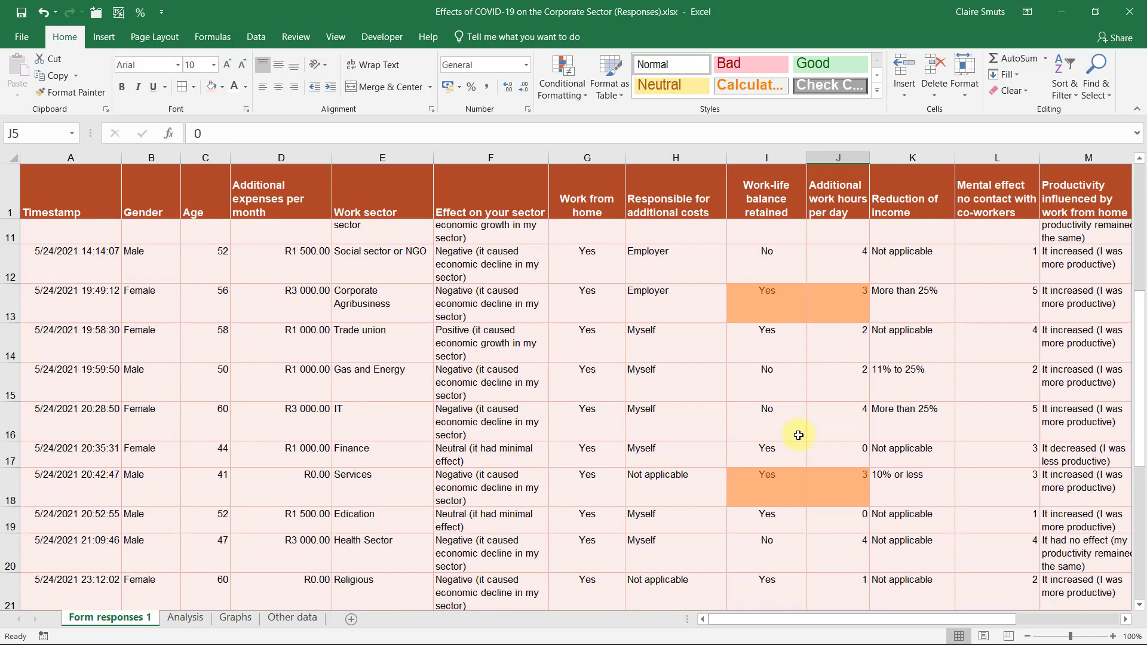
scroll(800, 436, "up", 3)
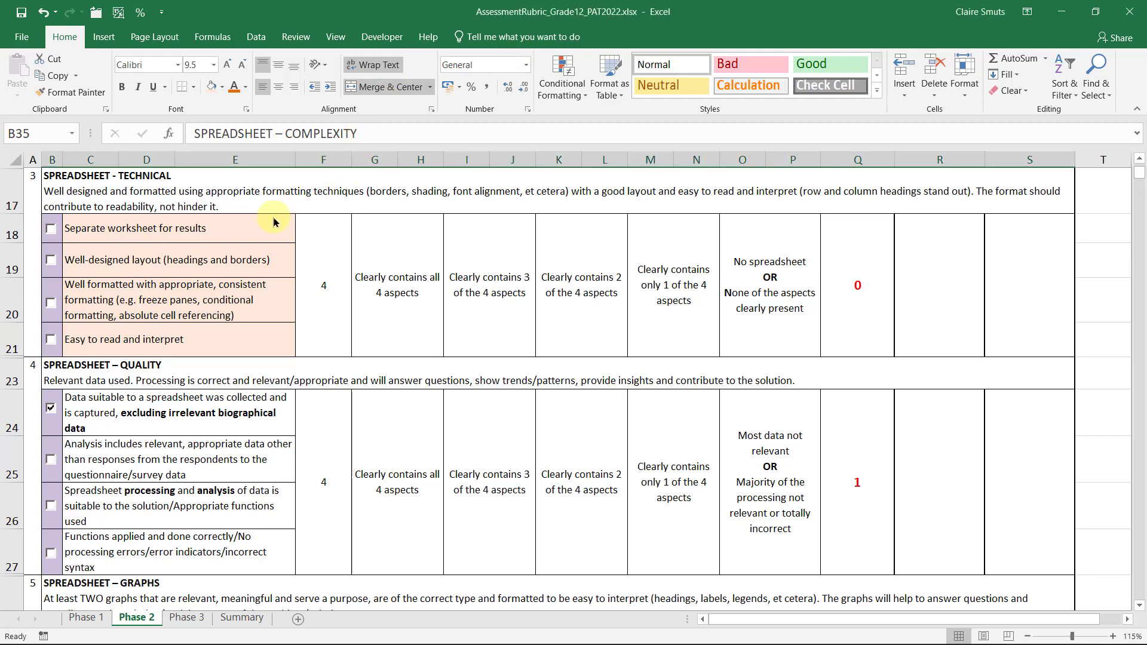
Tick Separate worksheet, Well-designed layout, Well formatted and Easy to read criteria, raising the score to 4.
left_click(160, 228)
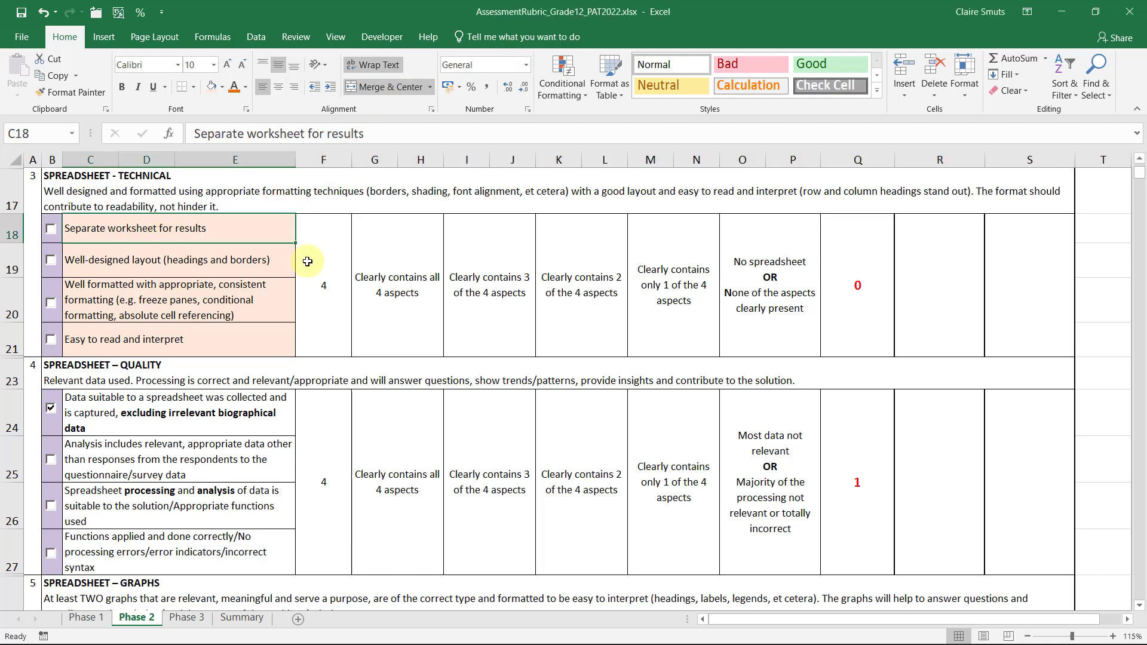
left_click(225, 269)
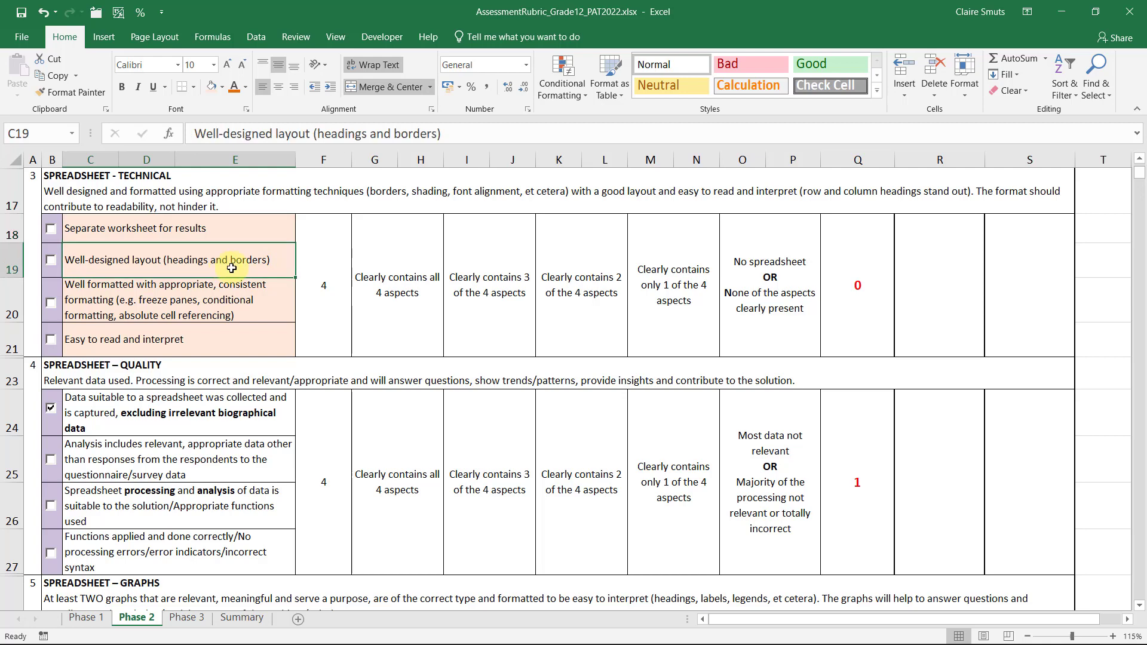
left_click(54, 220)
left_click(51, 228)
left_click(50, 259)
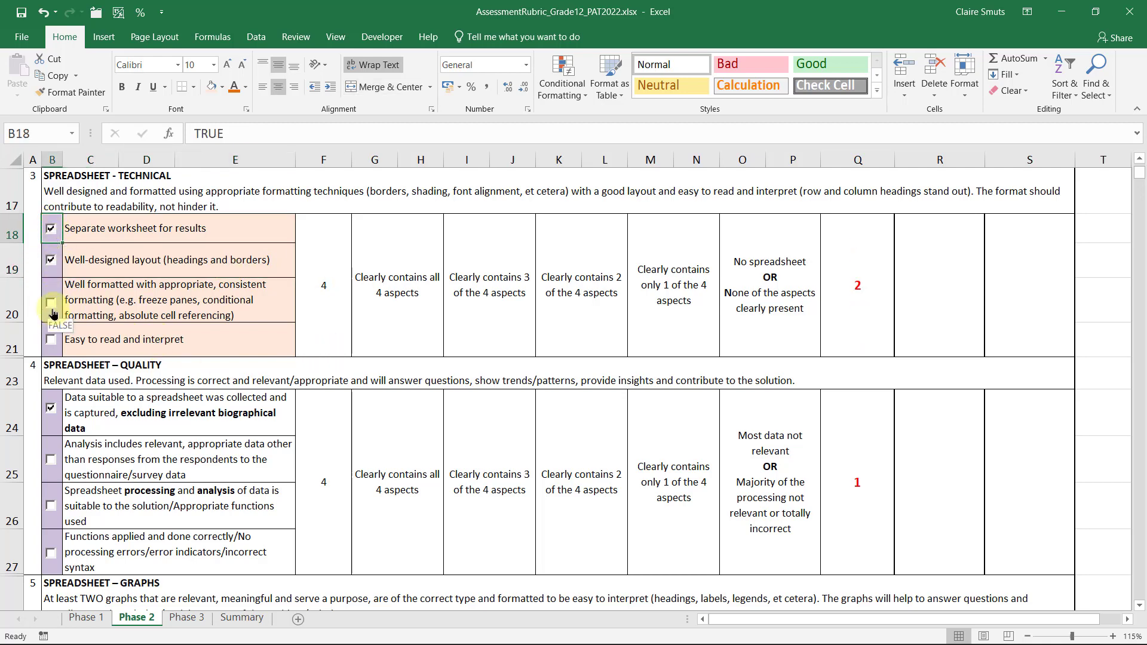
left_click(51, 310)
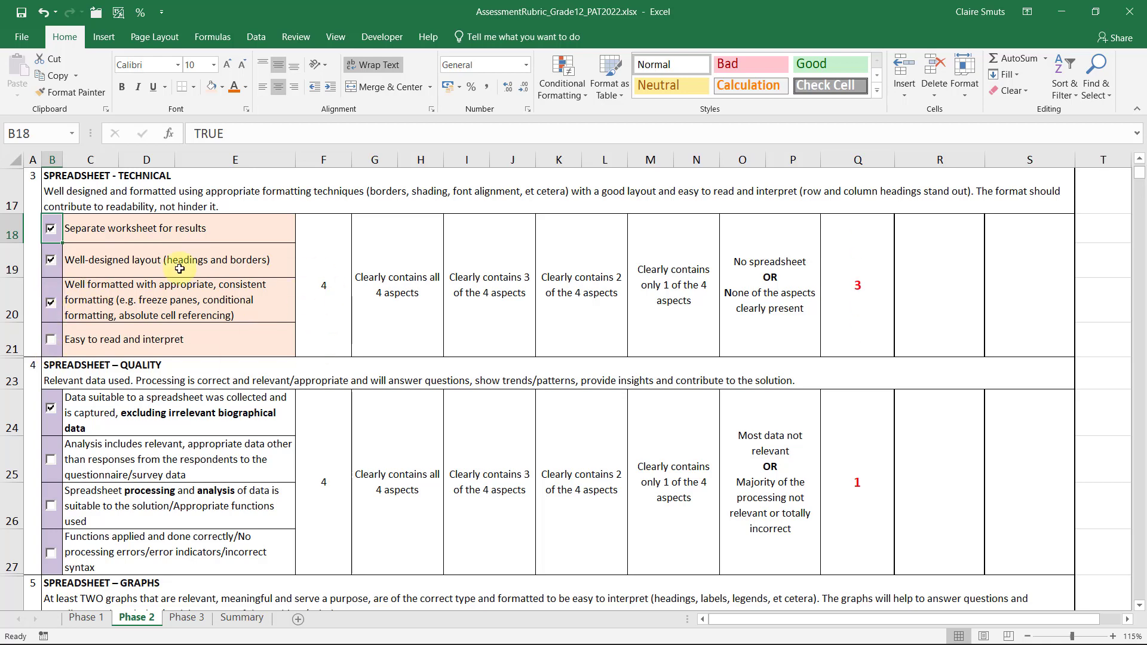
left_click(51, 340)
left_click(170, 342)
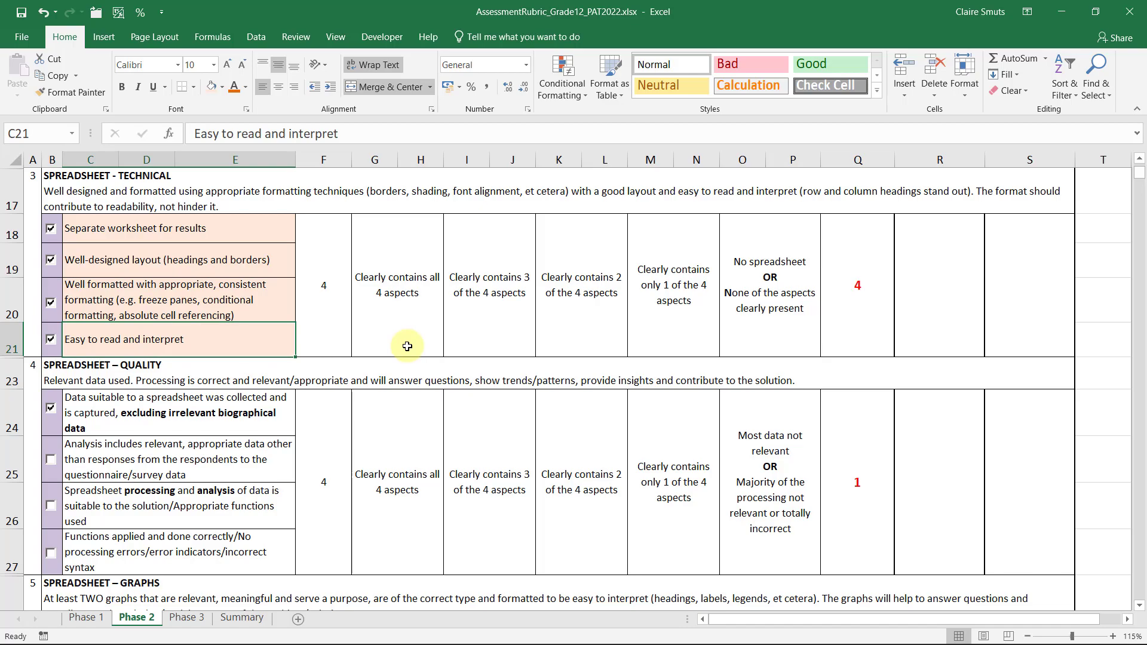